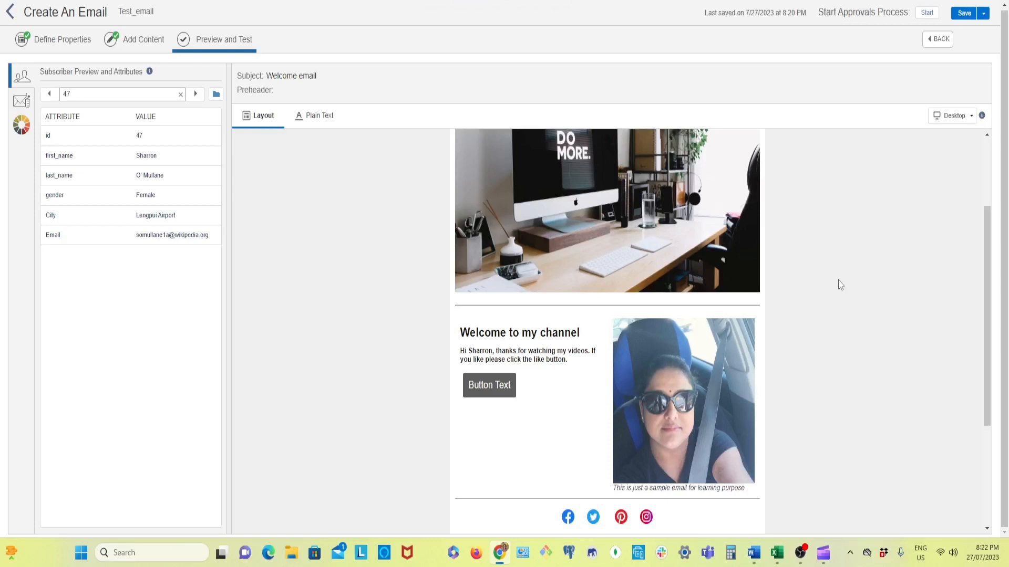
scroll(547, 322, up, 1)
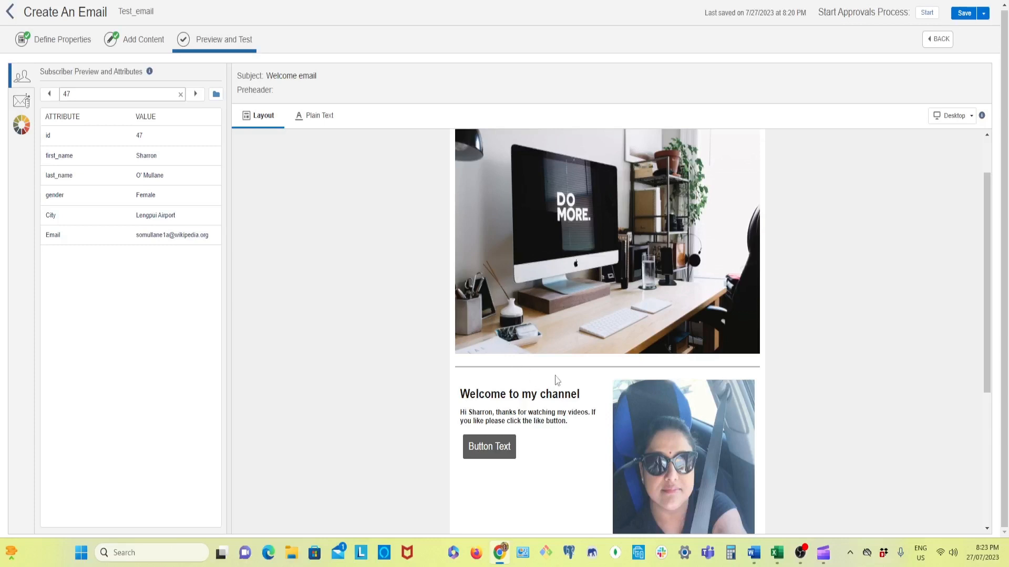
scroll(597, 283, down, 1)
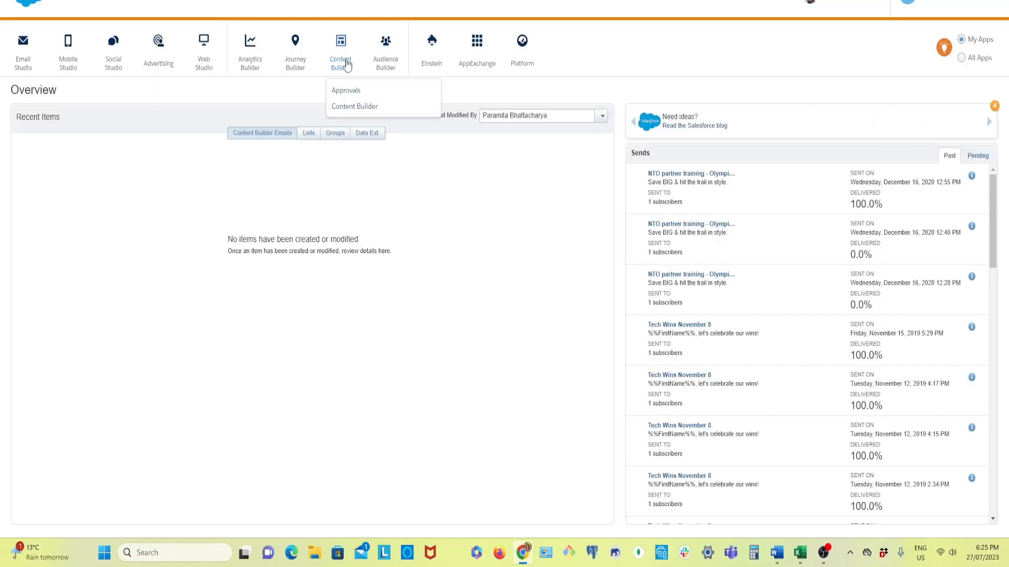
- Open Content Builder and start creating a new email message
click(347, 112)
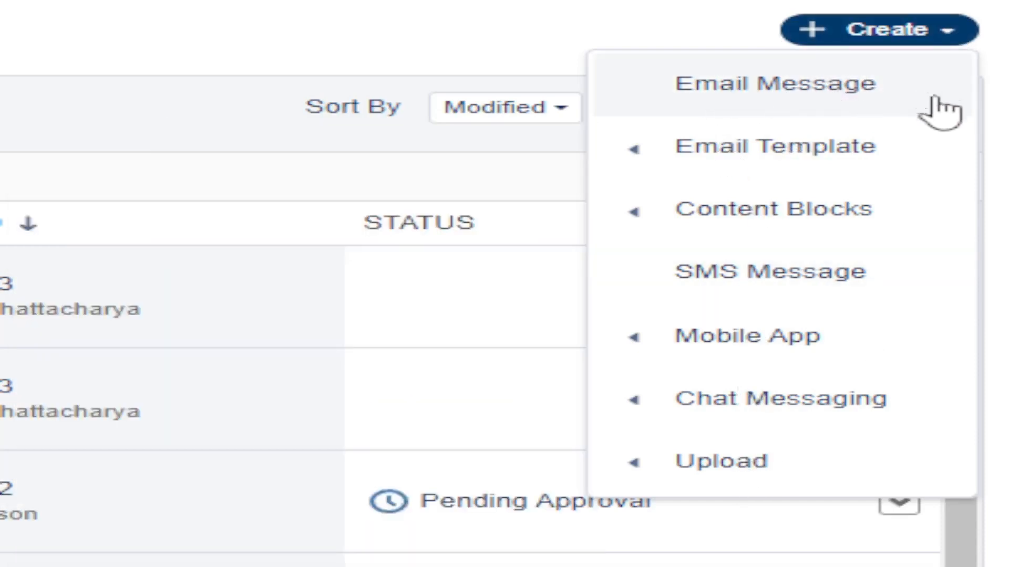
mouse_move(732, 333)
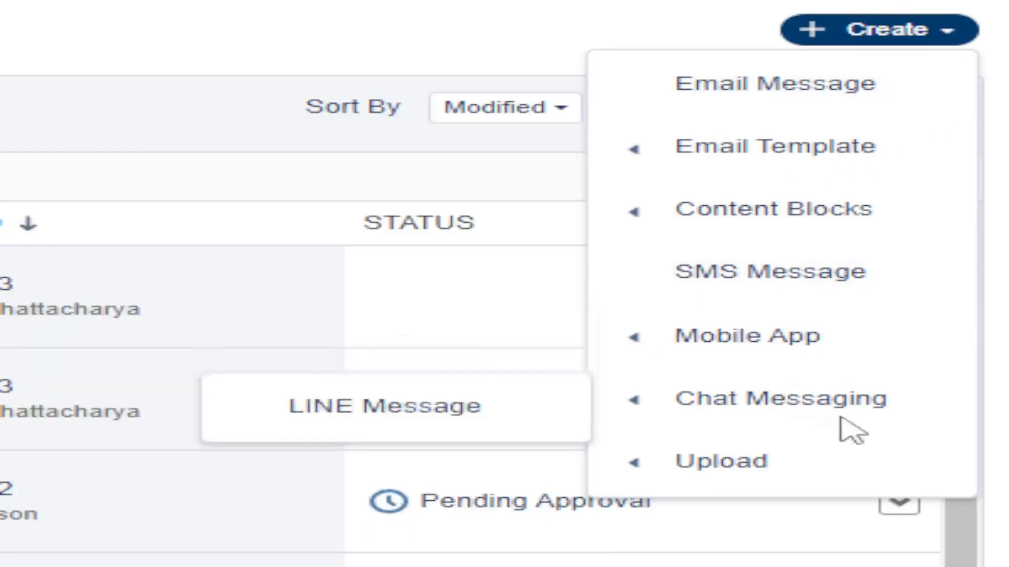
mouse_move(753, 457)
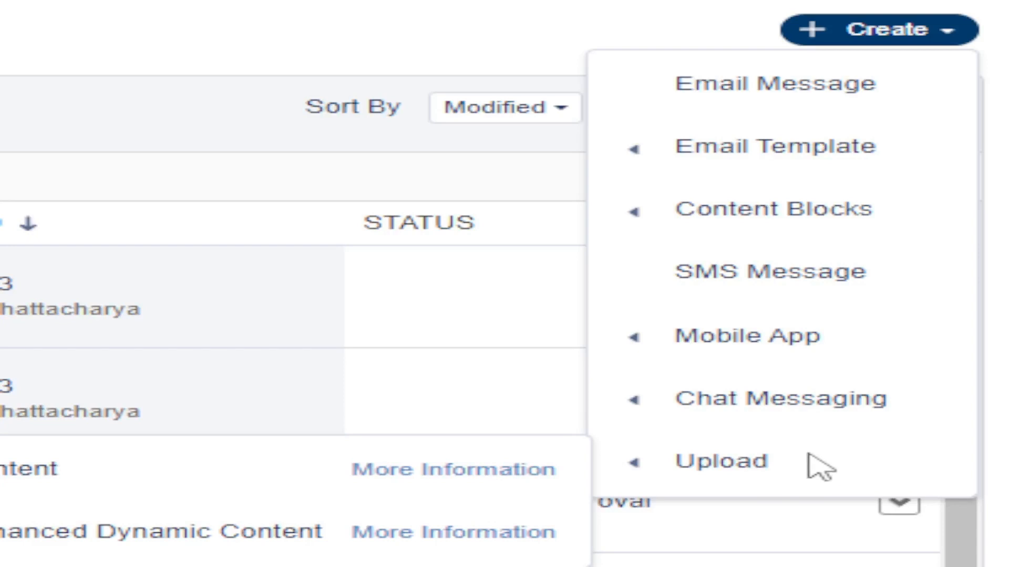
mouse_move(854, 389)
mouse_move(764, 132)
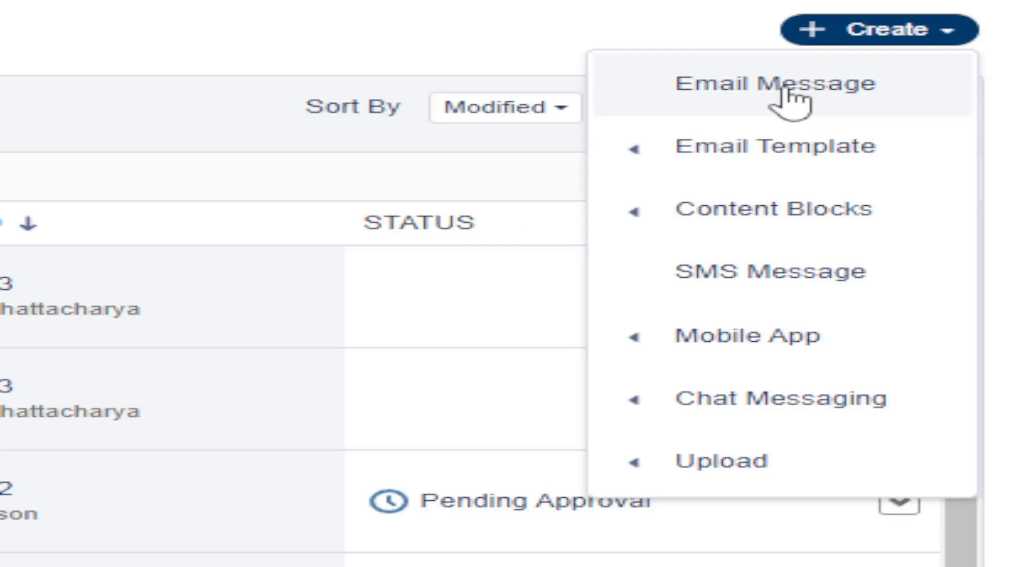
mouse_move(773, 162)
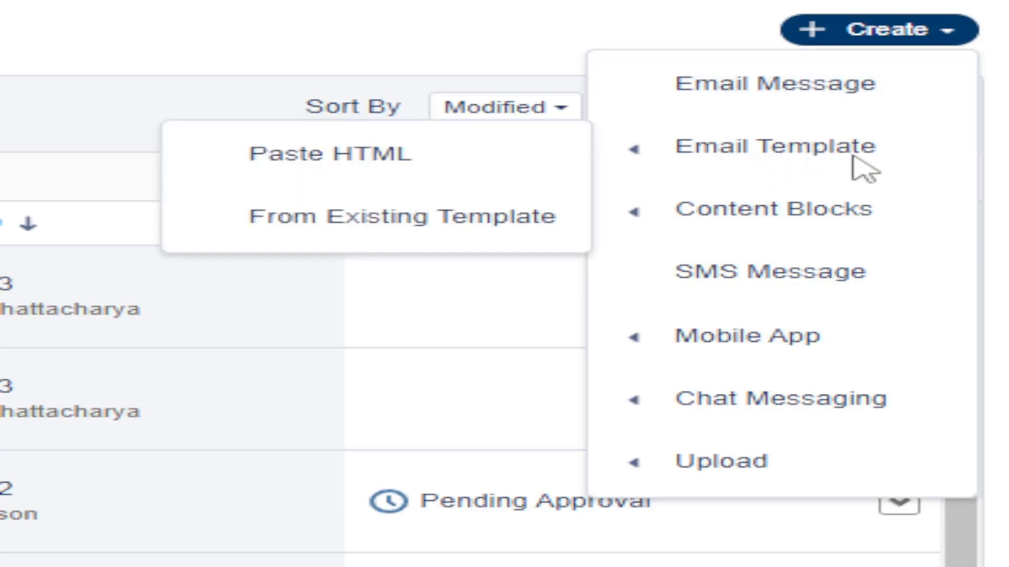
click(779, 90)
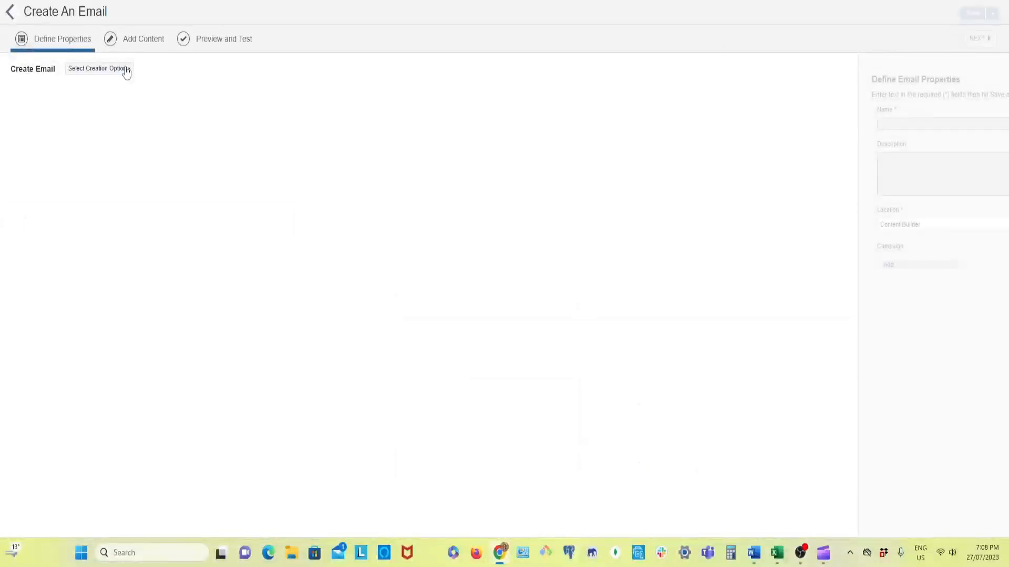
- Choose to create the email from a template and select the Basic 2 Column layout from the basic templates
click(131, 72)
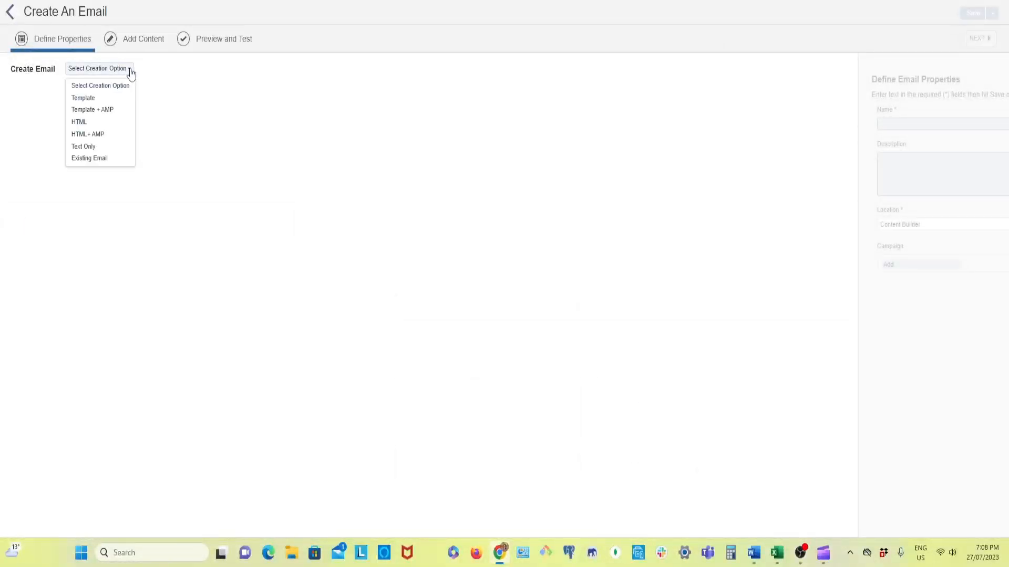
click(87, 100)
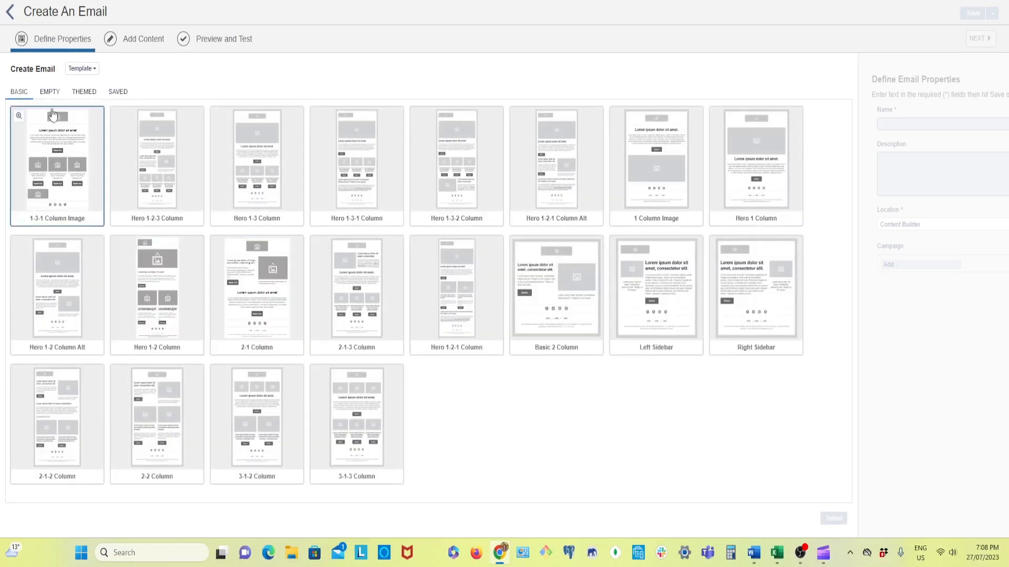
click(50, 92)
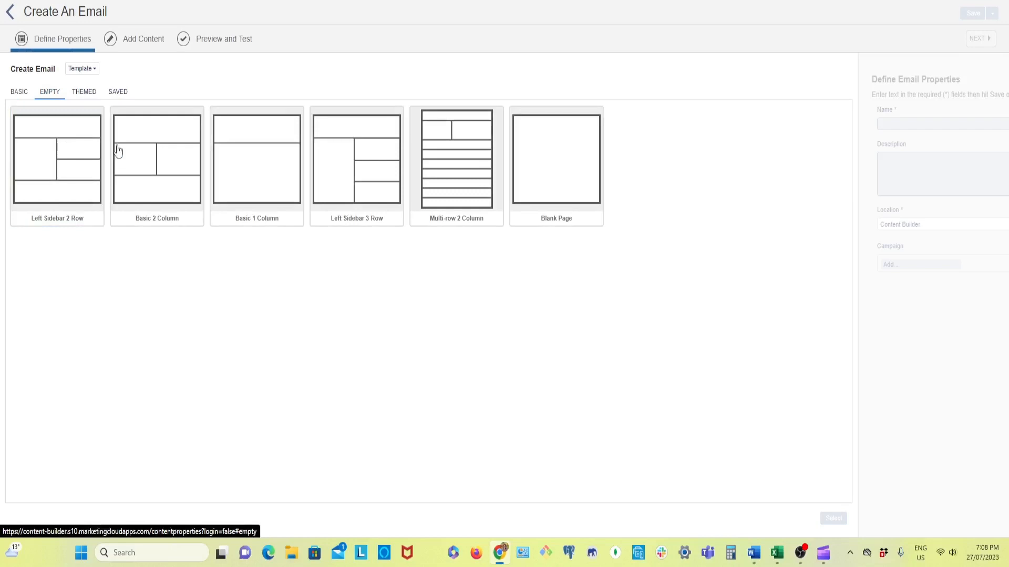
click(84, 93)
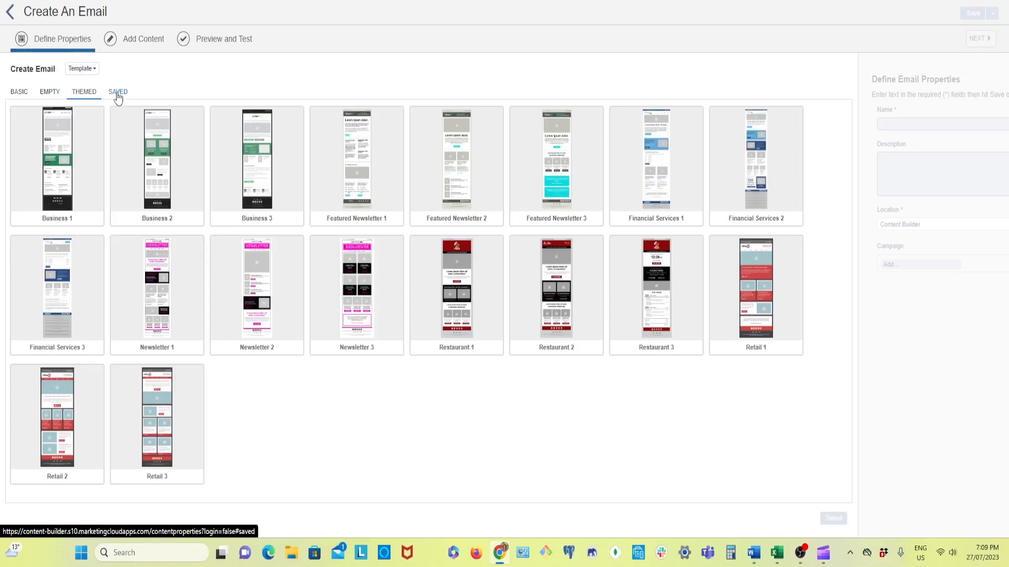
click(18, 95)
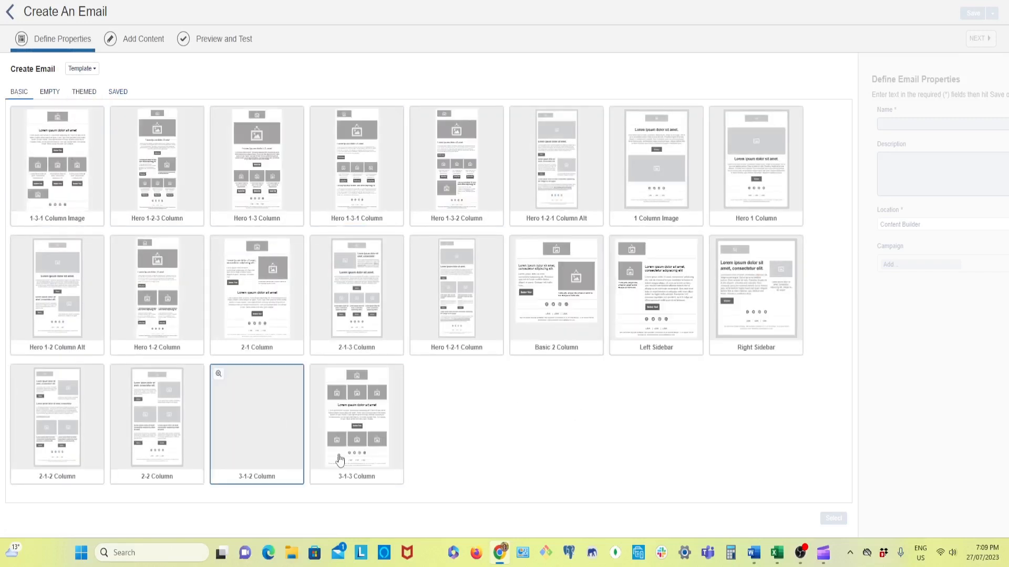
click(558, 295)
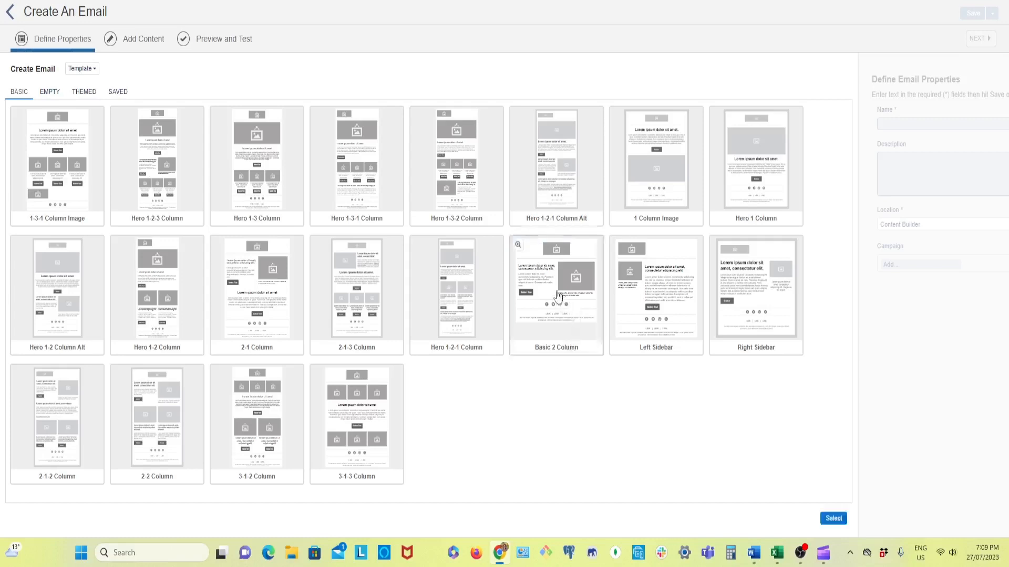
click(833, 518)
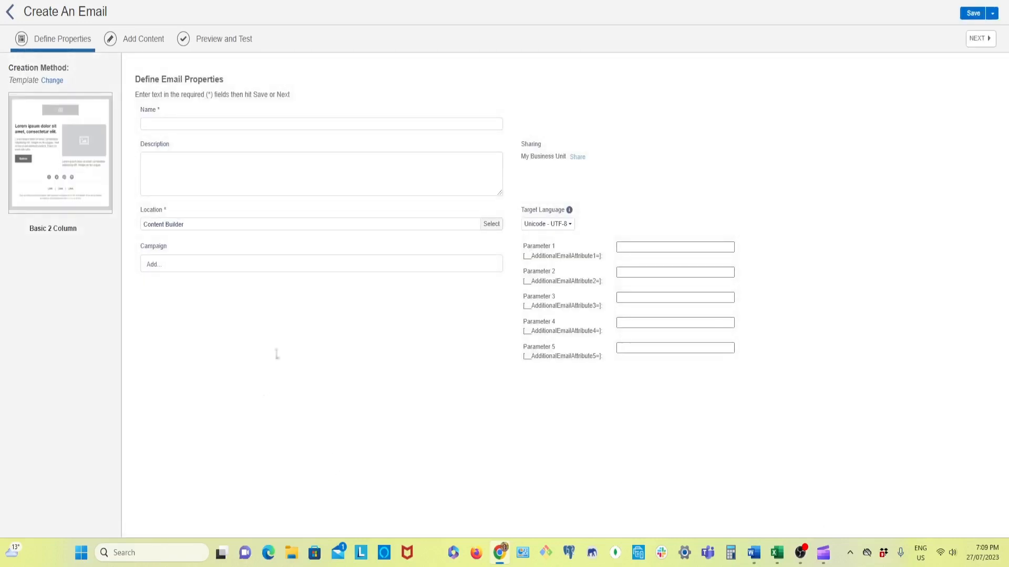
- Name the email Test_email, leave the description empty, and continue to the content stage
click(163, 125)
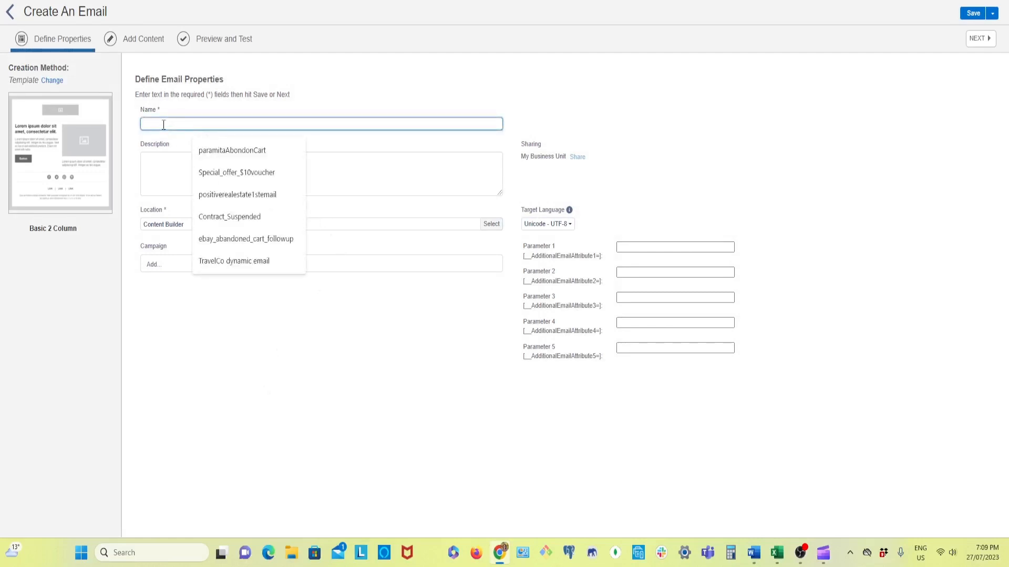
text(Test)
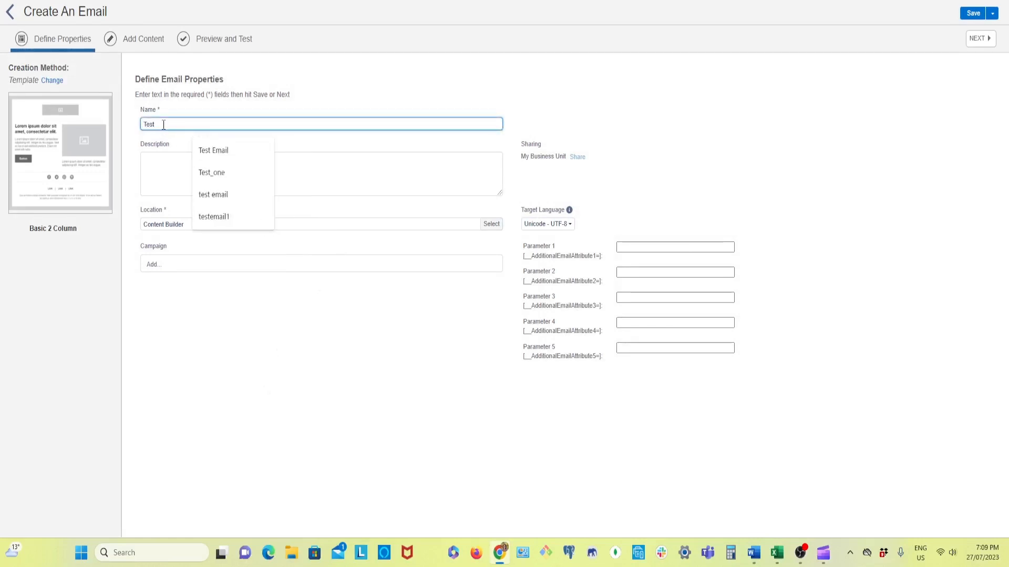
text(_email)
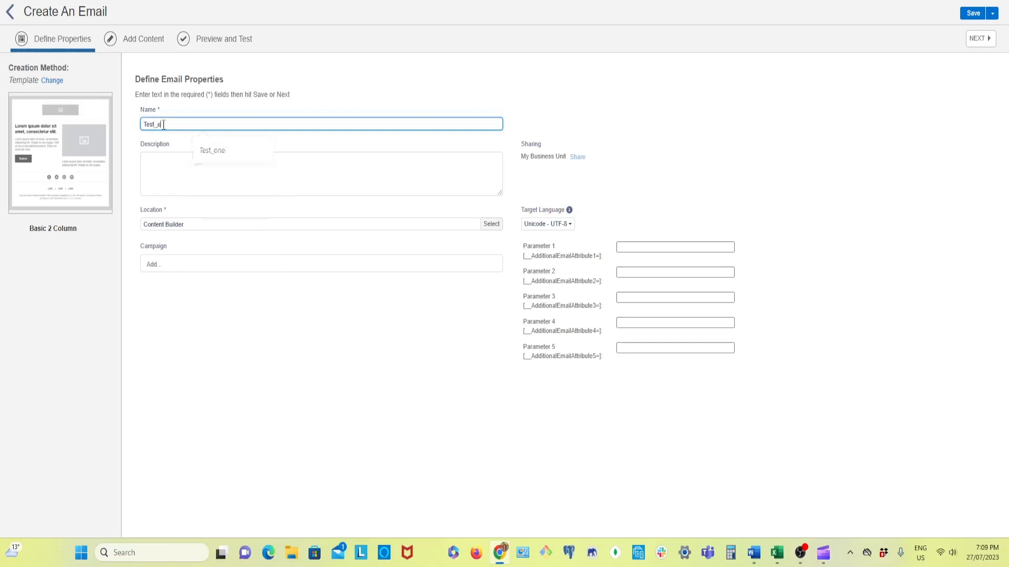
click(171, 174)
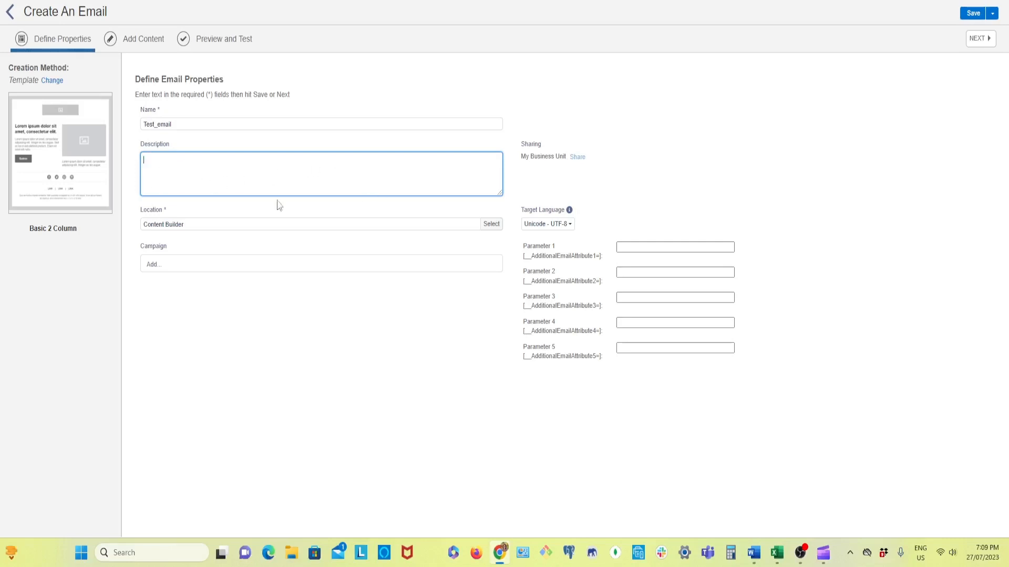
click(975, 38)
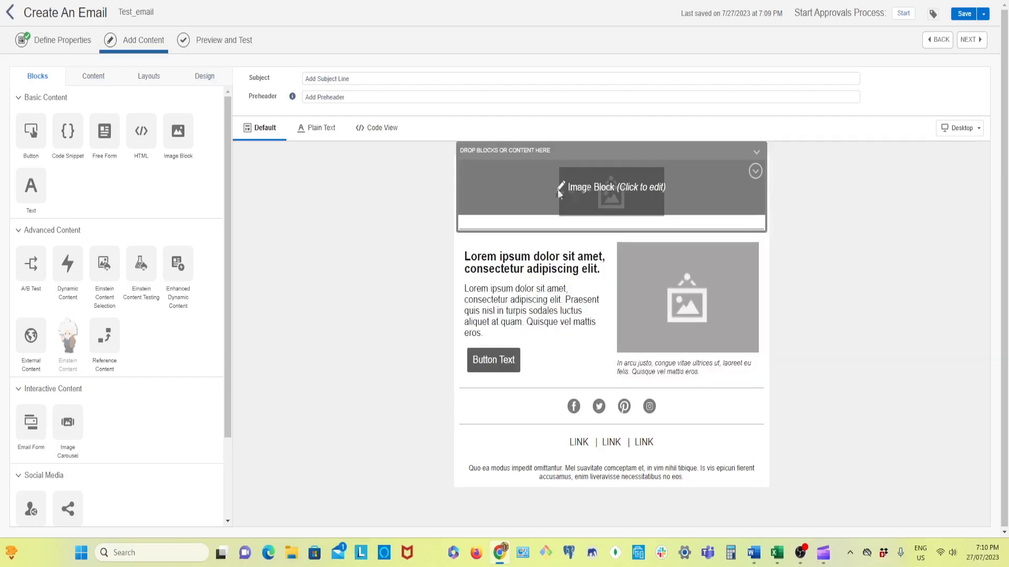
- Delete the placeholder picture from the image block at the head of the email
click(558, 189)
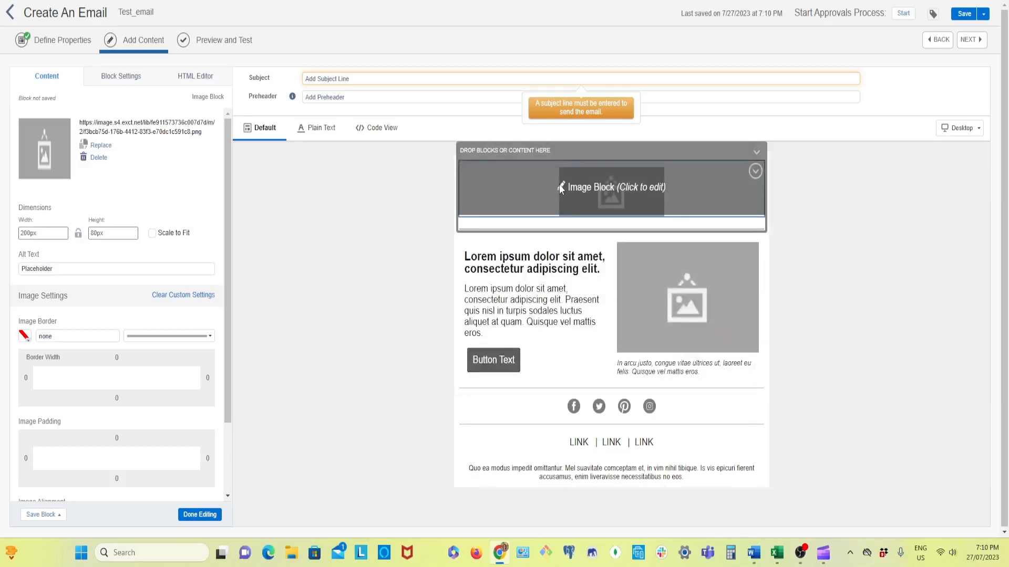
click(98, 158)
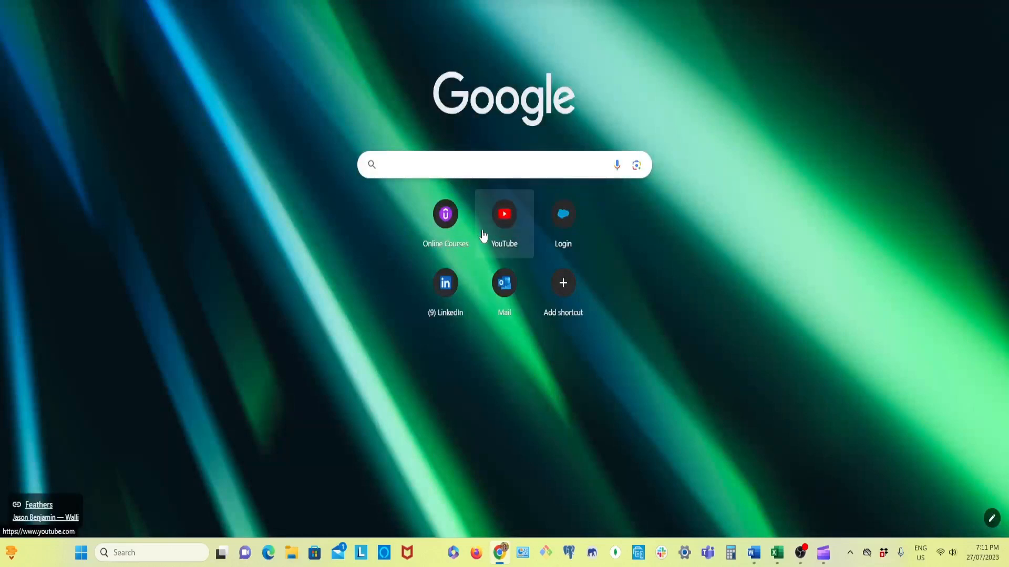
- Search Google for "unplush free images" and open the Unsplash website from the results
click(495, 161)
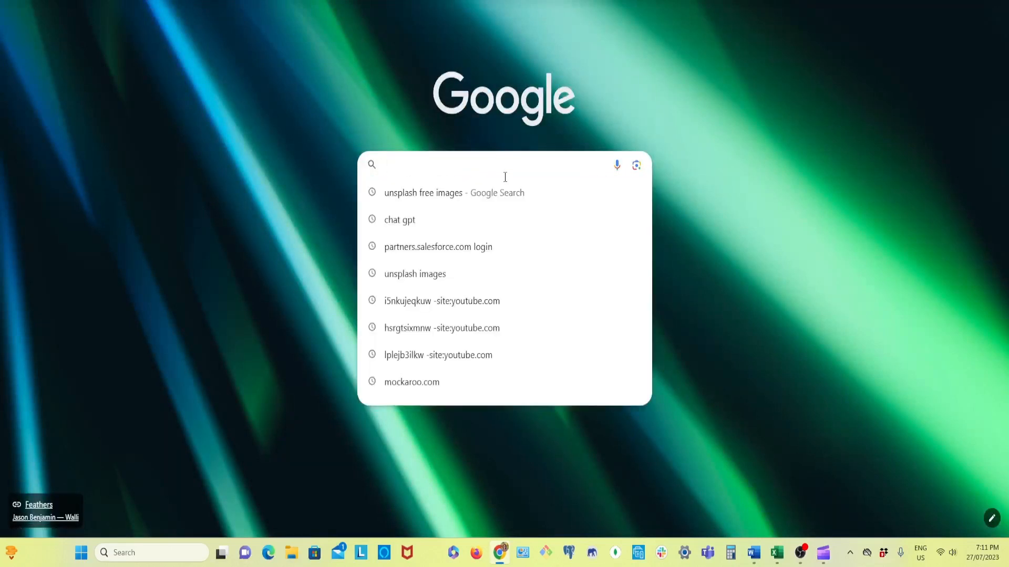
text(unplus)
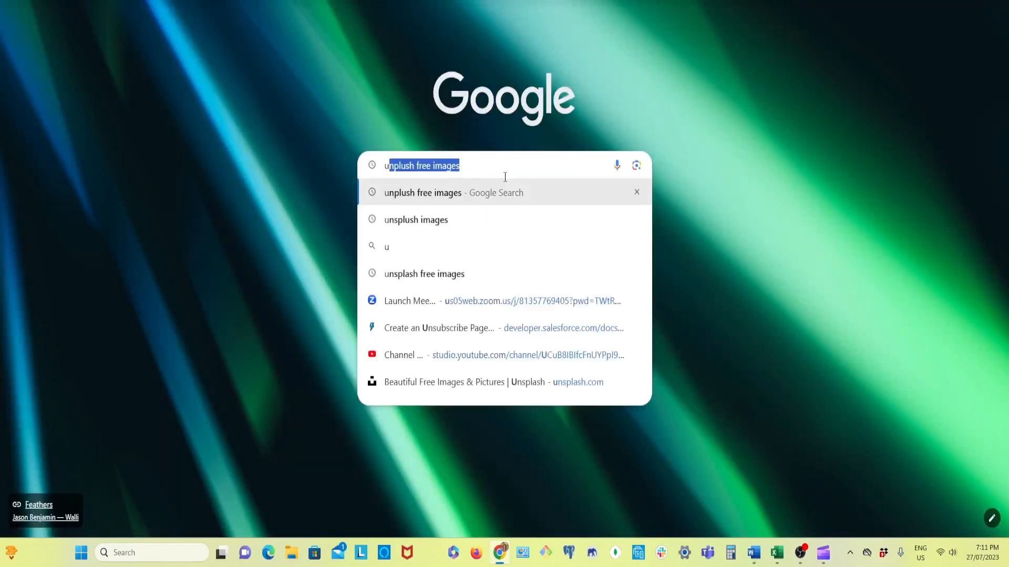
text(h)
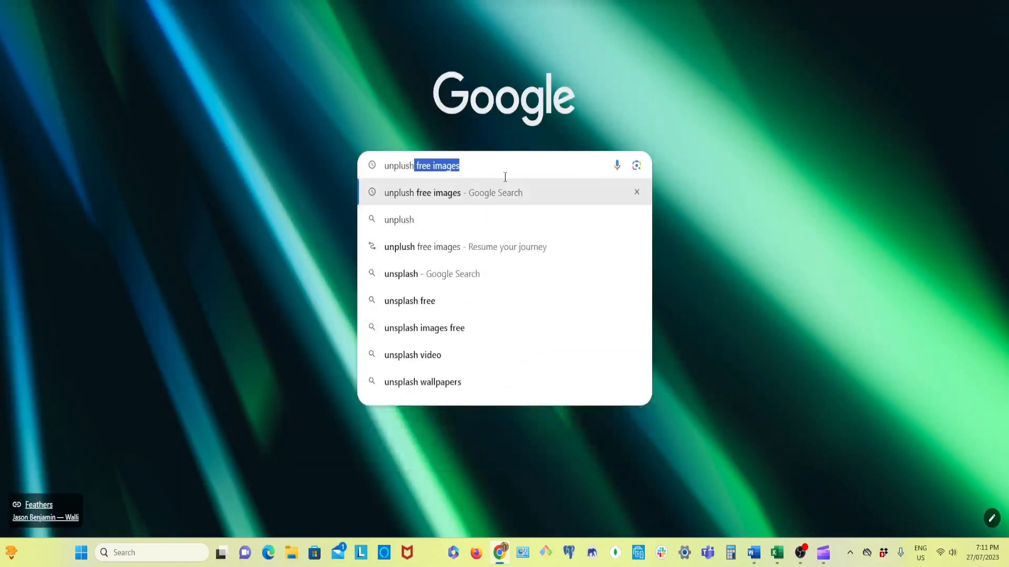
key(Return)
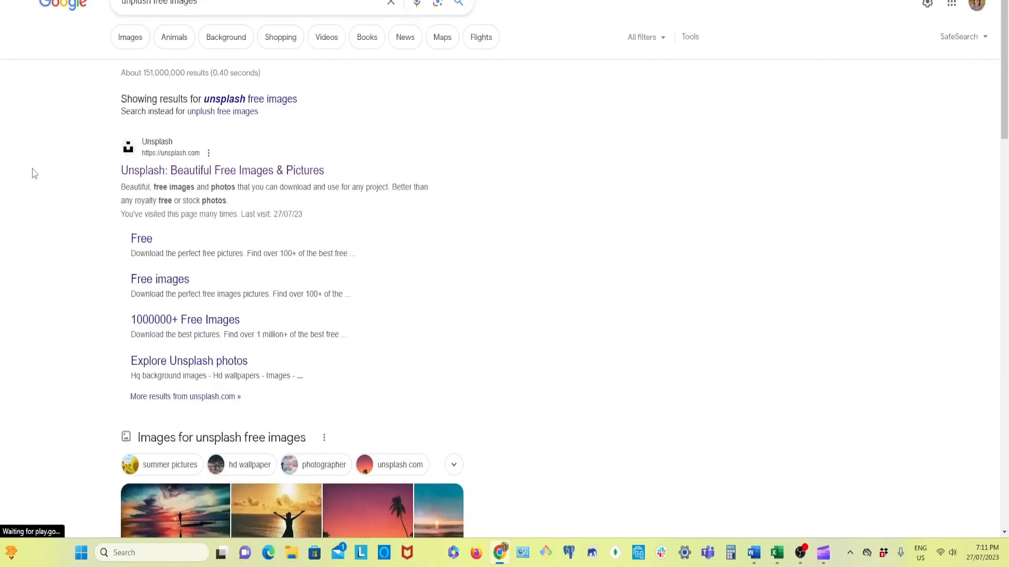
click(205, 178)
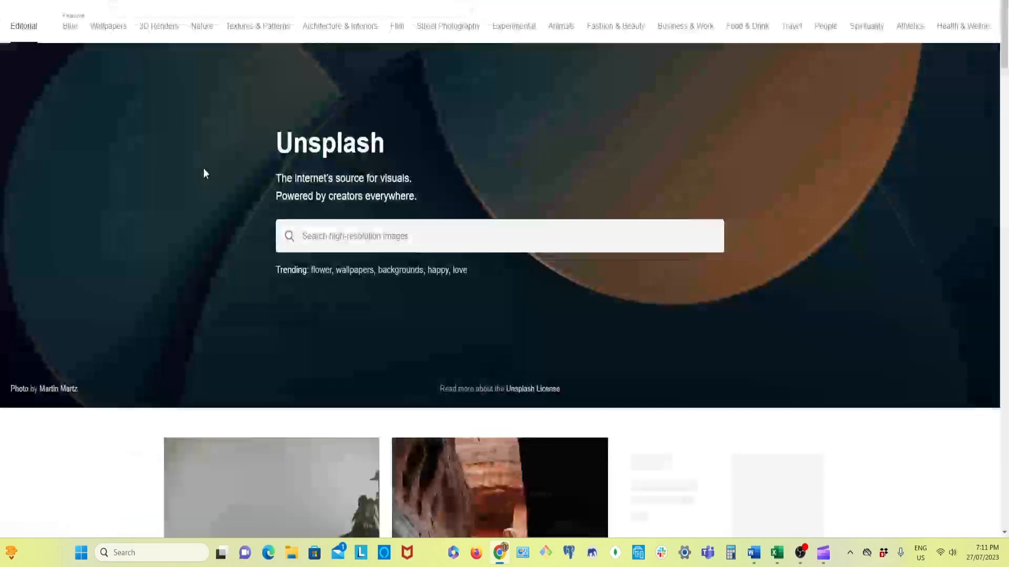
- Search Unsplash for free computer images and copy the image address of the desk photo with the "DO MORE." monitor
click(331, 236)
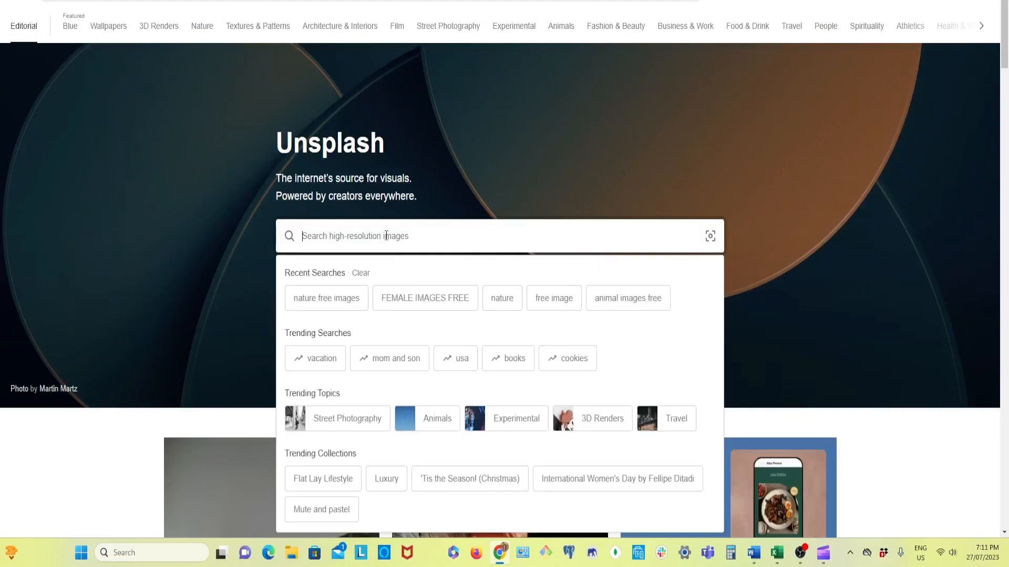
text(computer free)
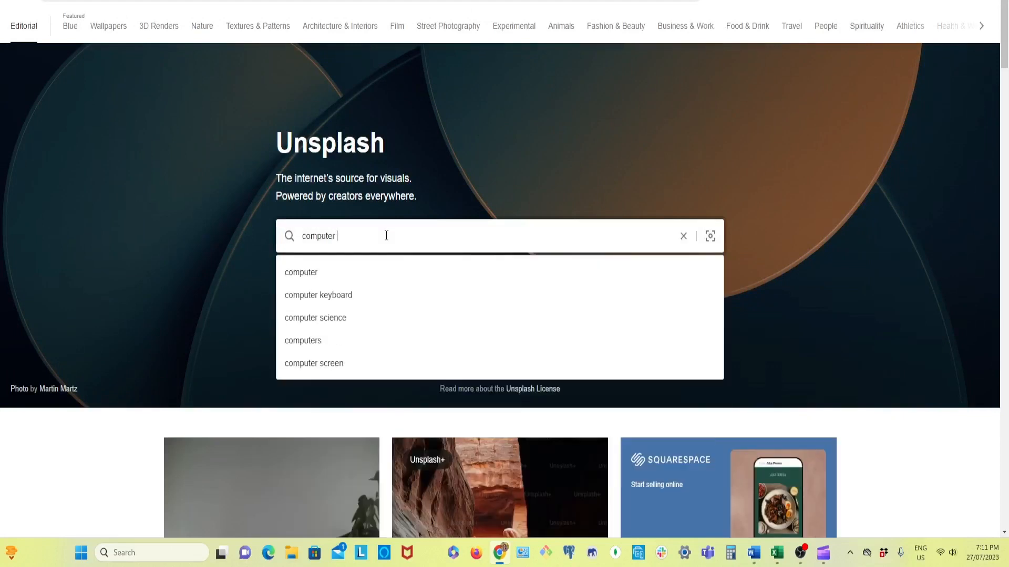
key(Return)
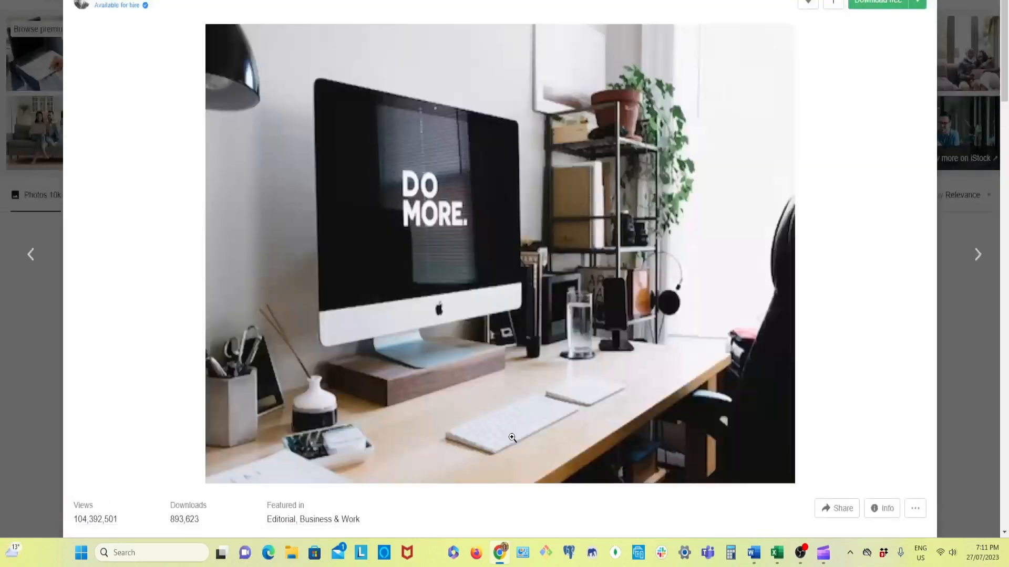
right_click(554, 285)
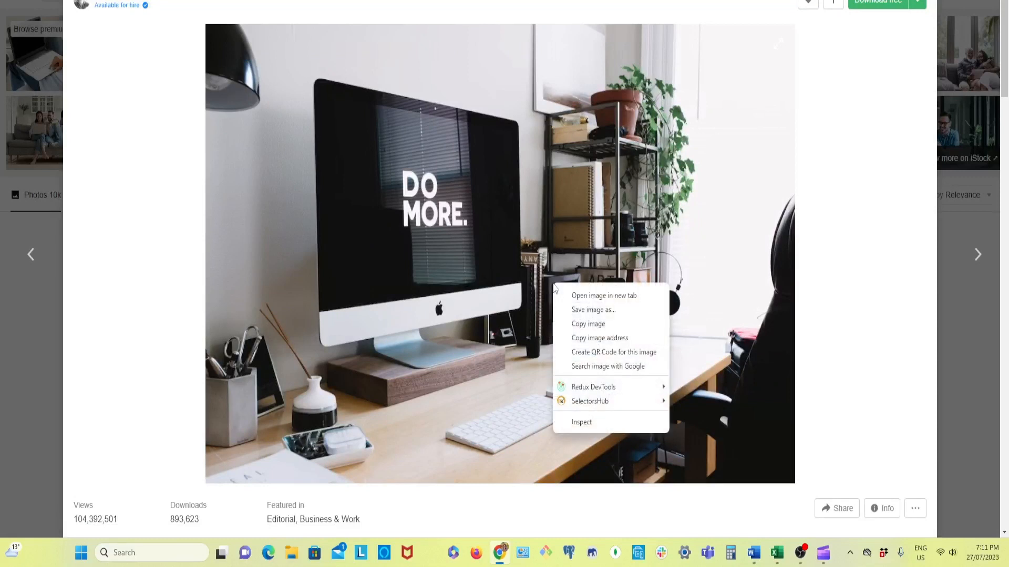
click(598, 339)
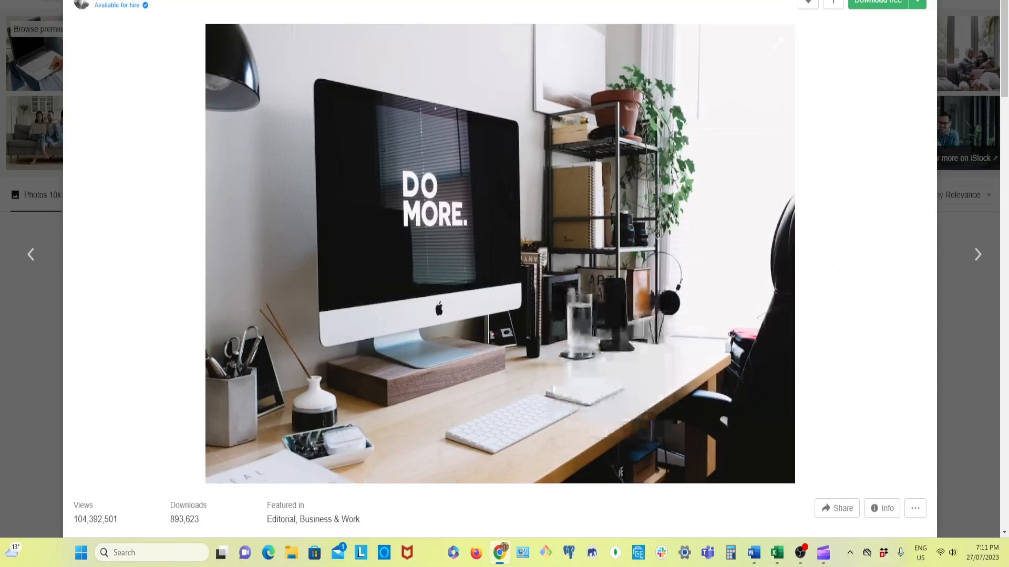
- Return to the email editor and insert the copied image URL into the empty header image block
key(ctrl+shift+Tab)
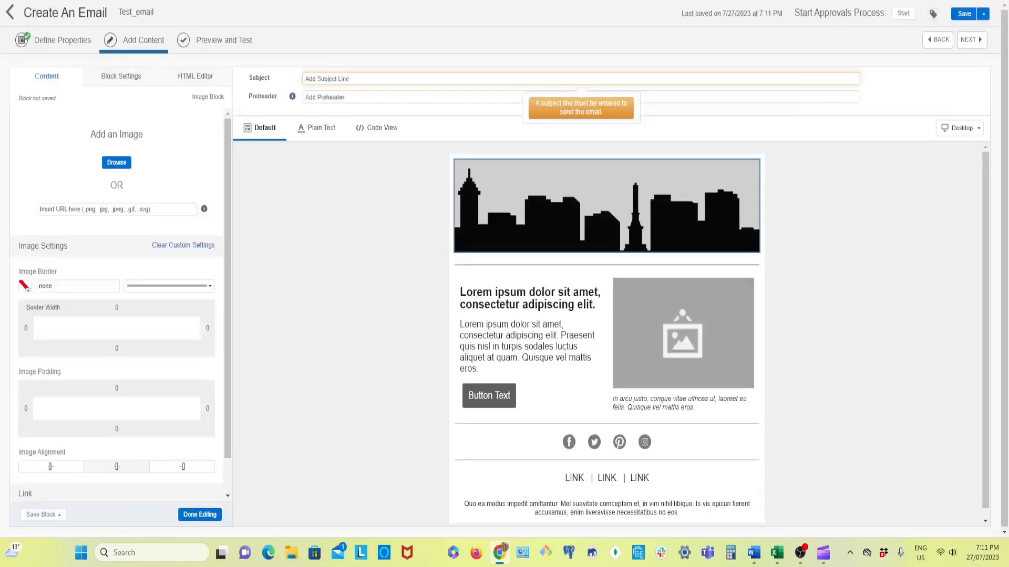
click(86, 209)
key(ctrl+v)
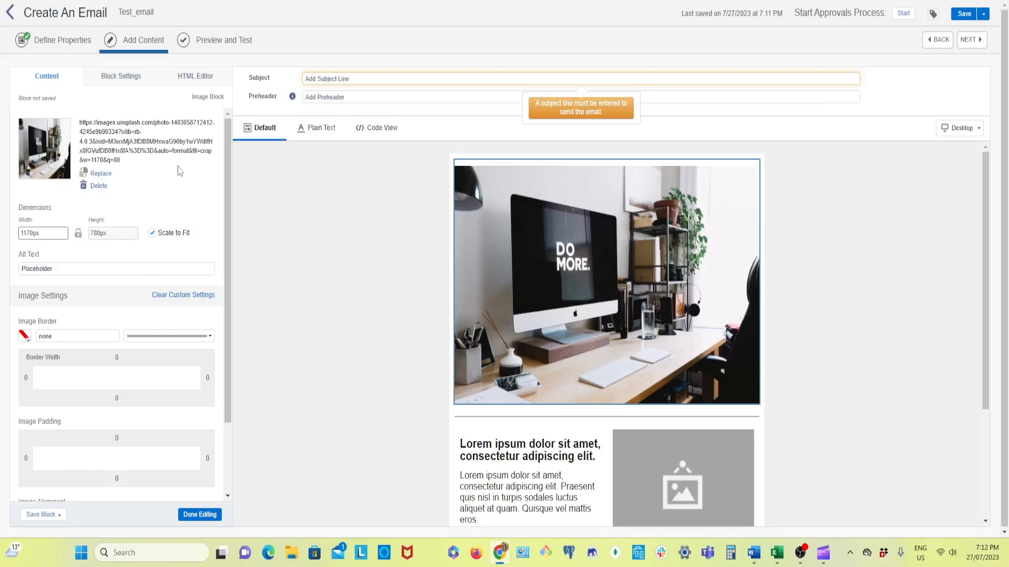
- Clear the top padding of the header image block and finish editing the block
click(117, 78)
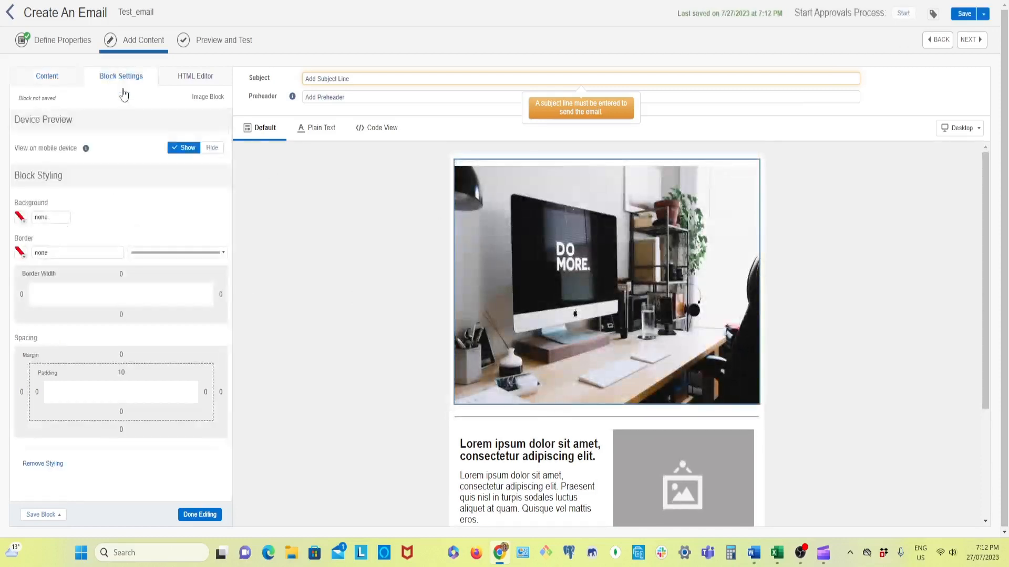
click(121, 378)
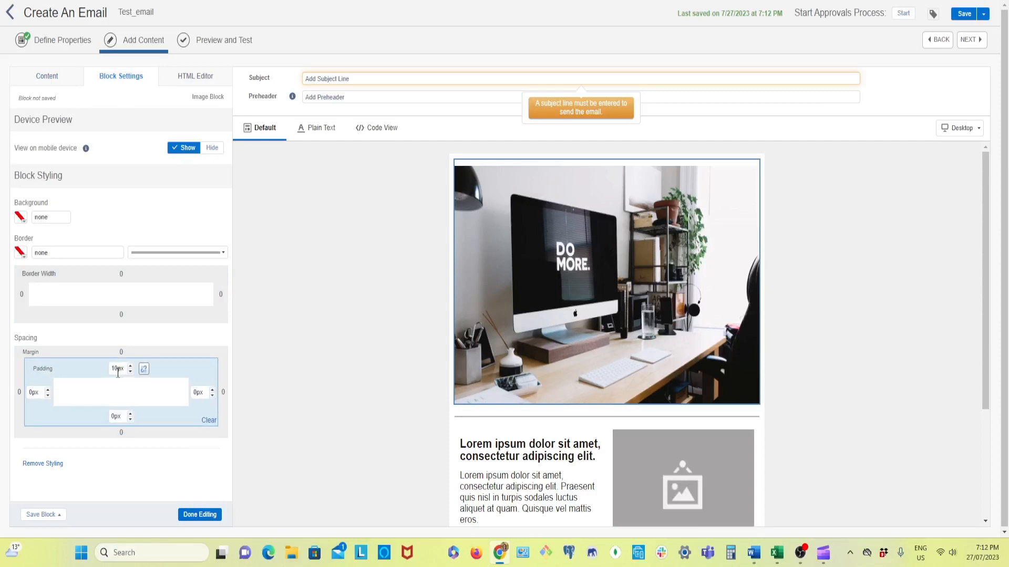
click(115, 370)
key(BackSpace)
click(199, 515)
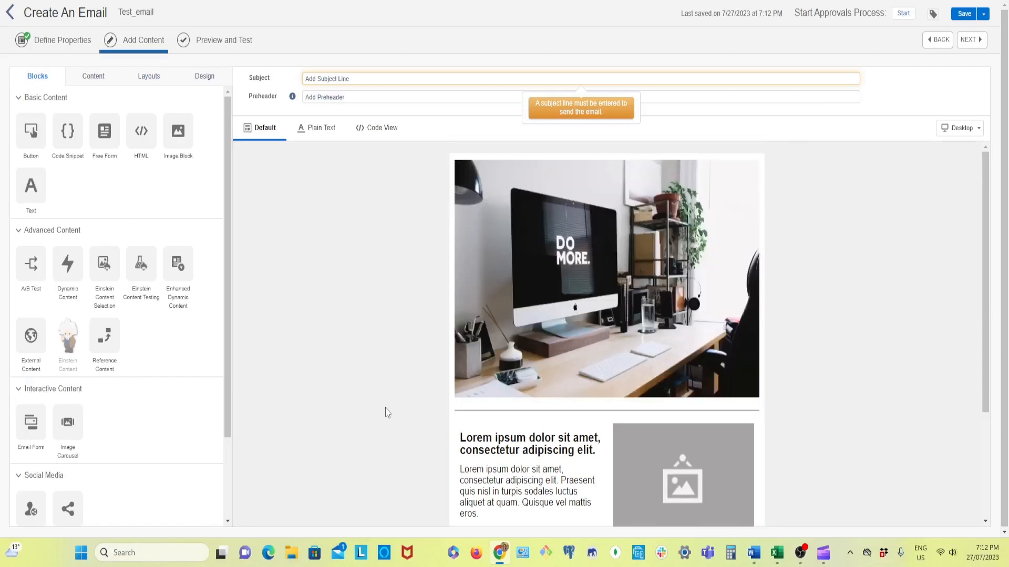
- In the layout's text block, replace the placeholder heading with "Welcome to my channel" and delete the placeholder paragraph below it
scroll(551, 442, down, 3)
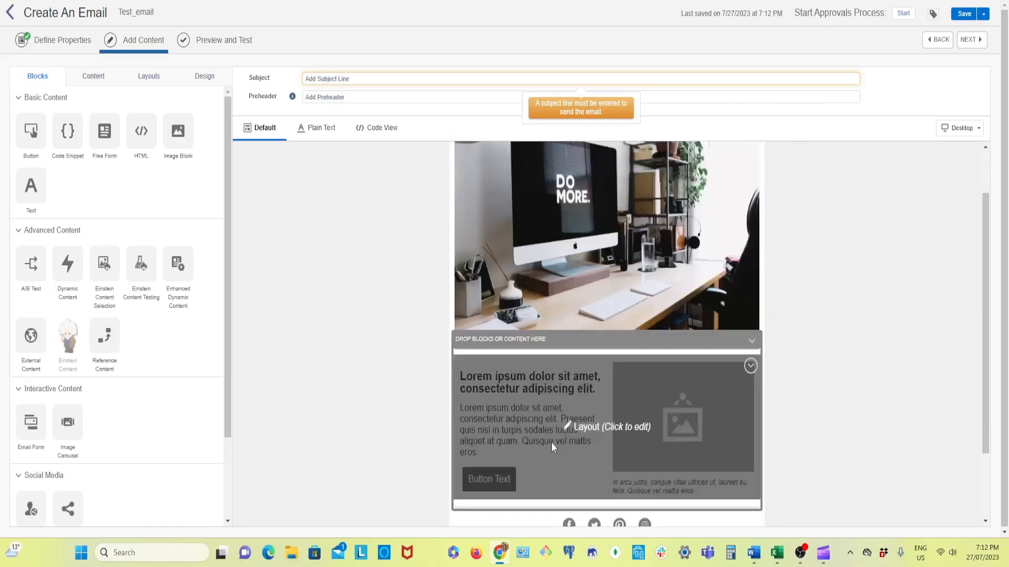
scroll(550, 442, up, 3)
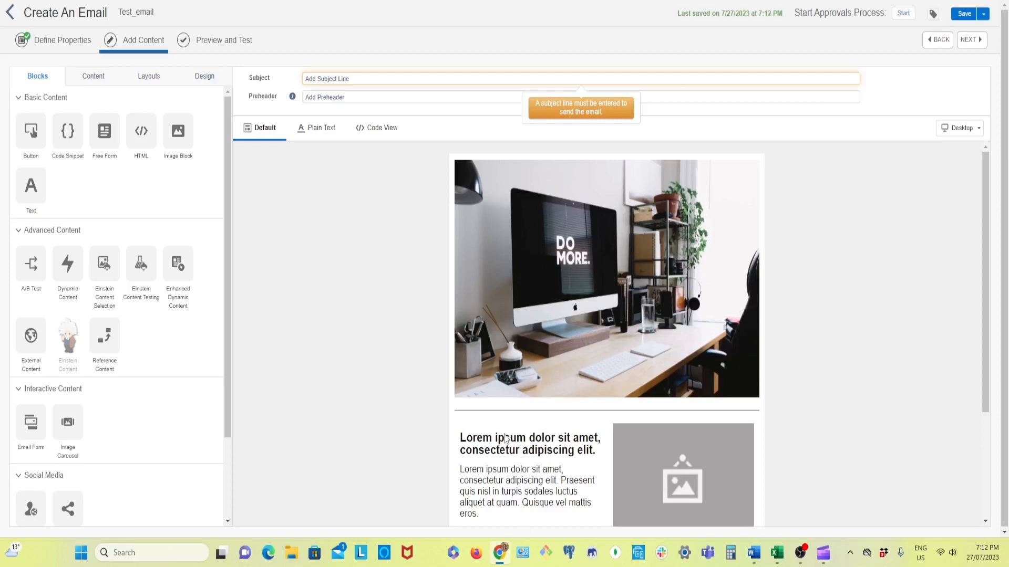
scroll(494, 467, down, 3)
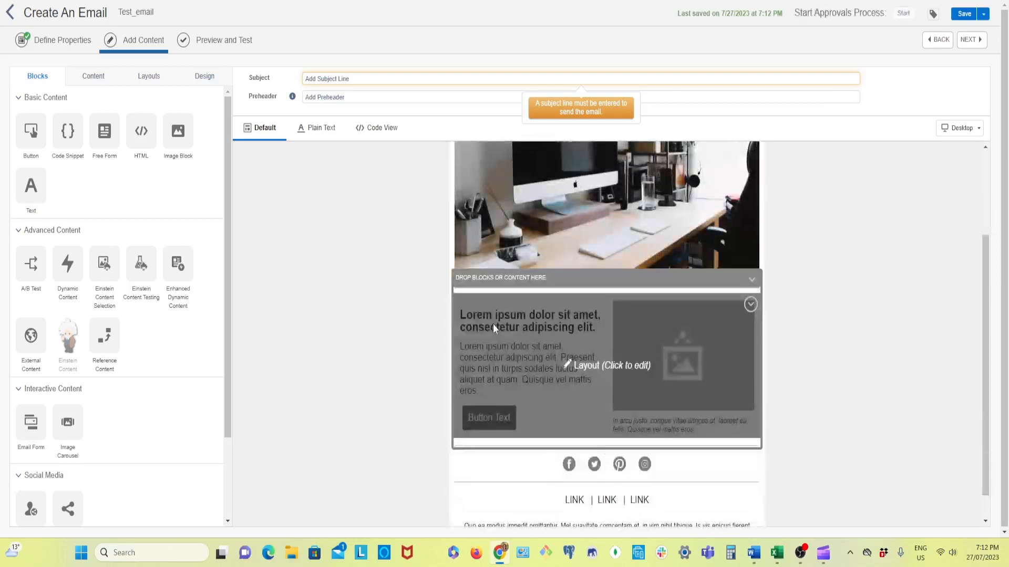
click(493, 323)
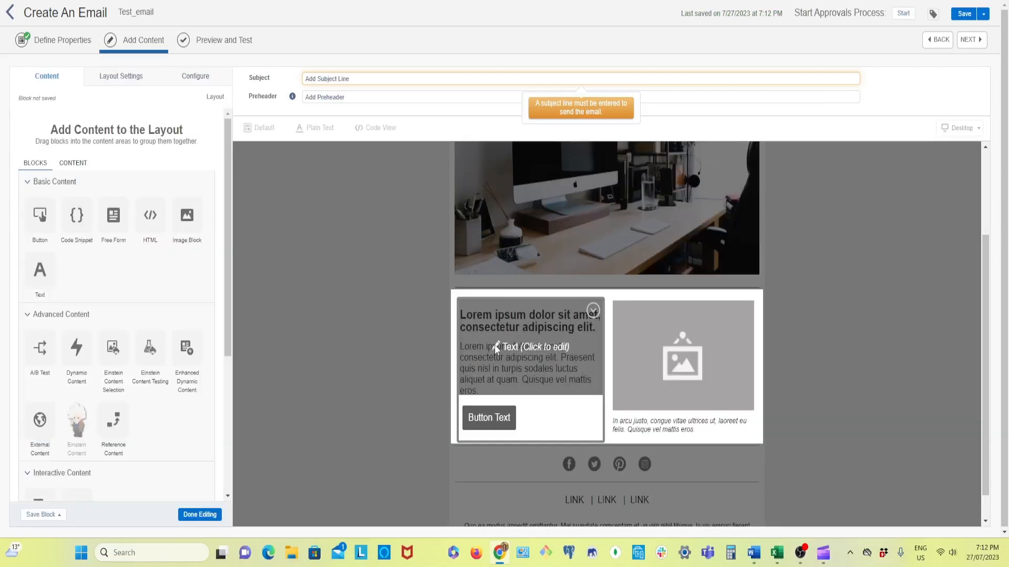
click(494, 345)
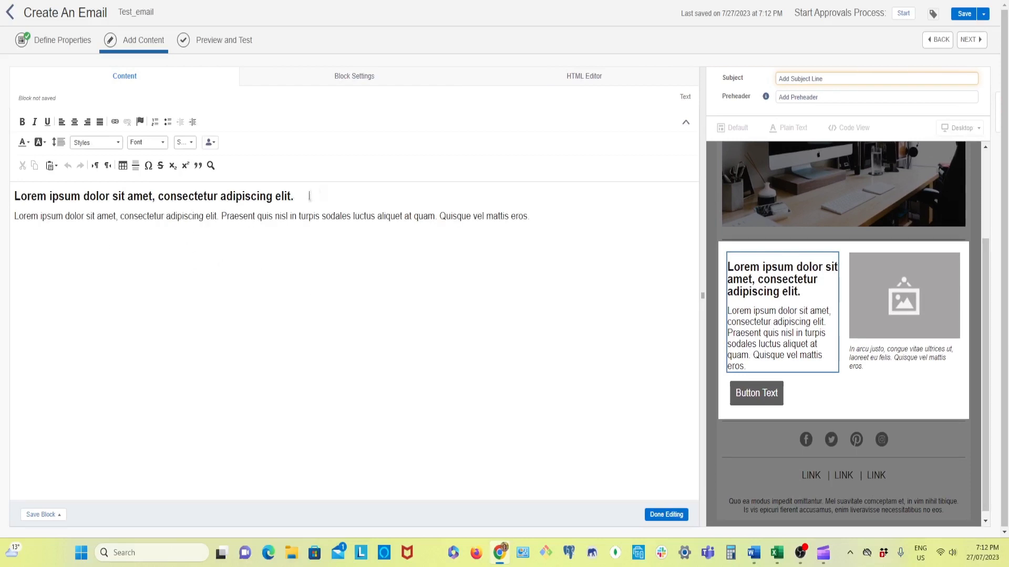
drag(310, 196, 14, 201)
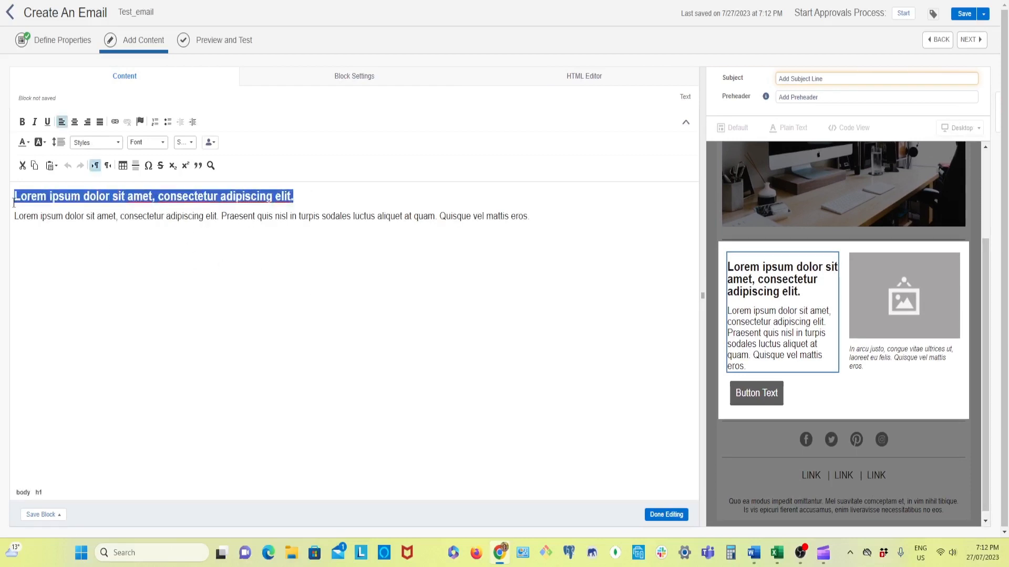
key(BackSpace)
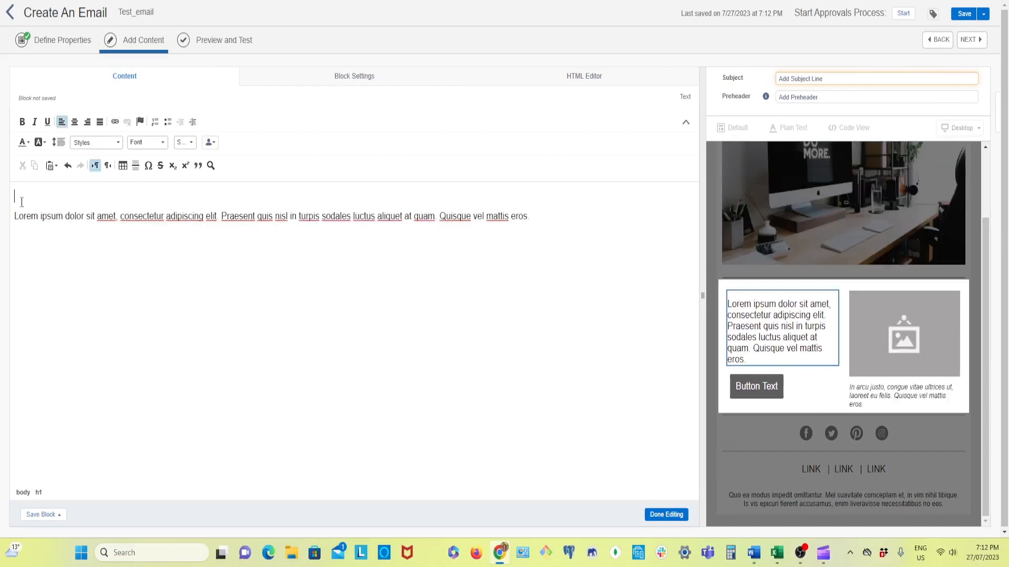
text(W)
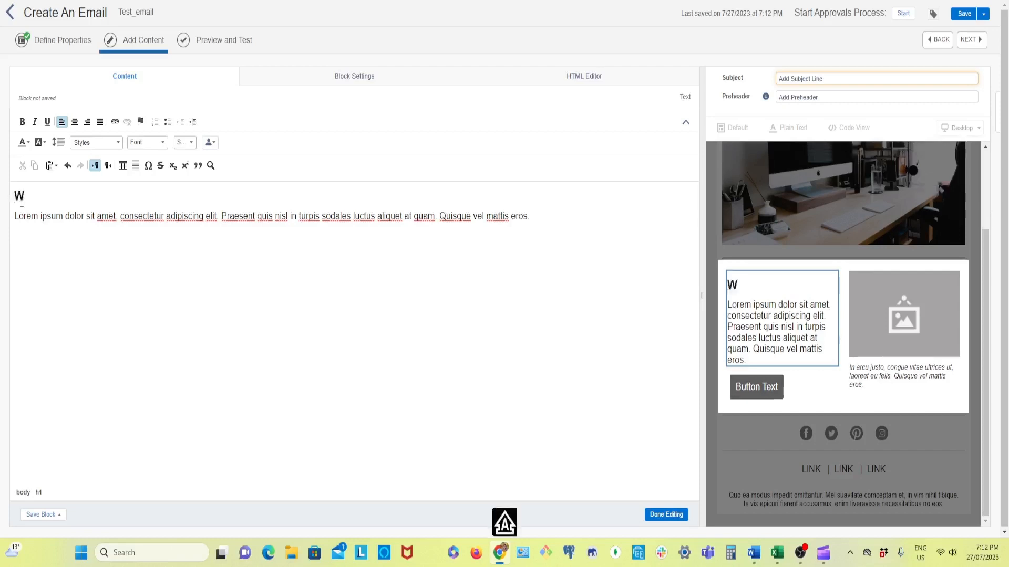
text(elcom)
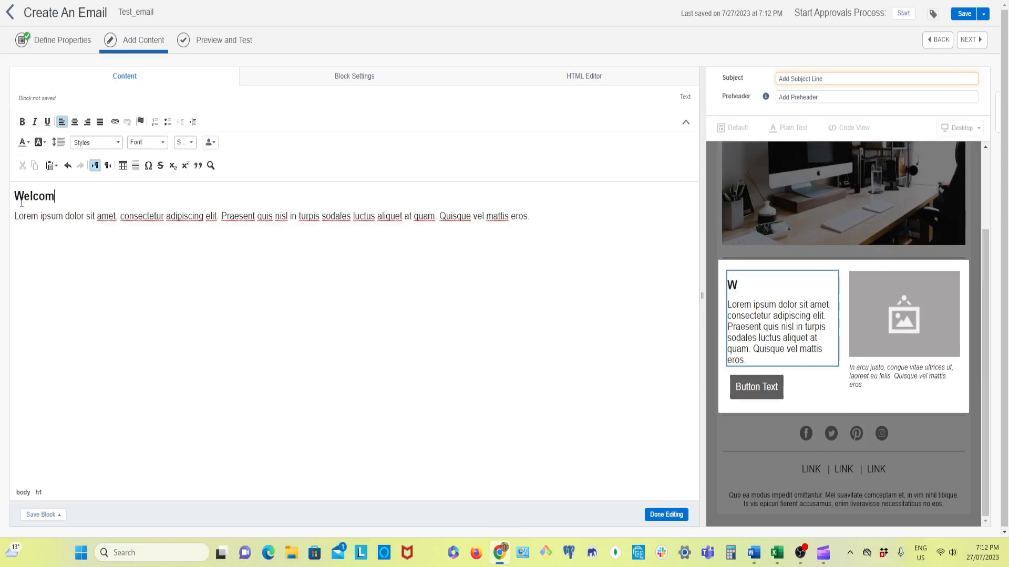
text(e to my c)
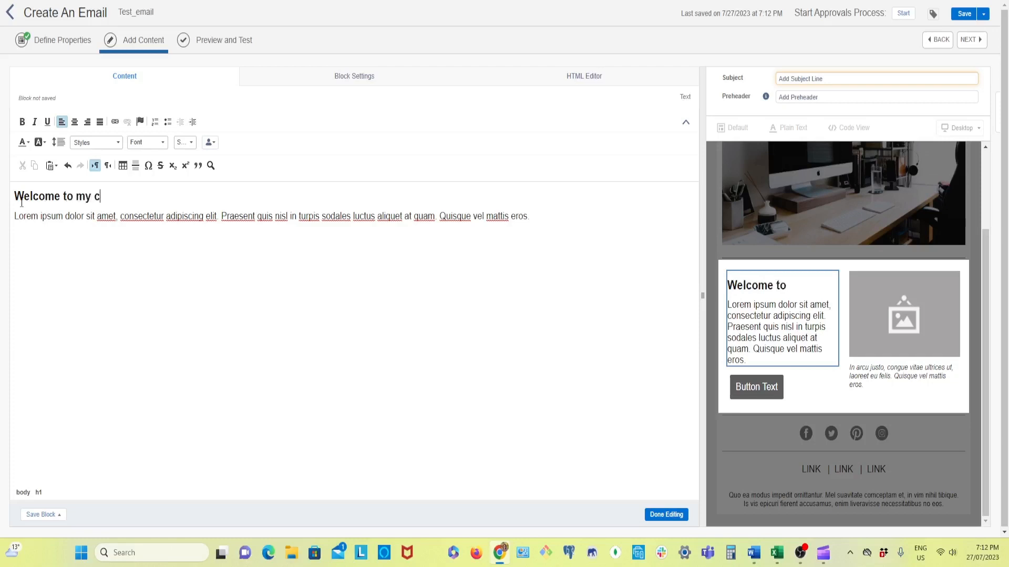
text(hannel)
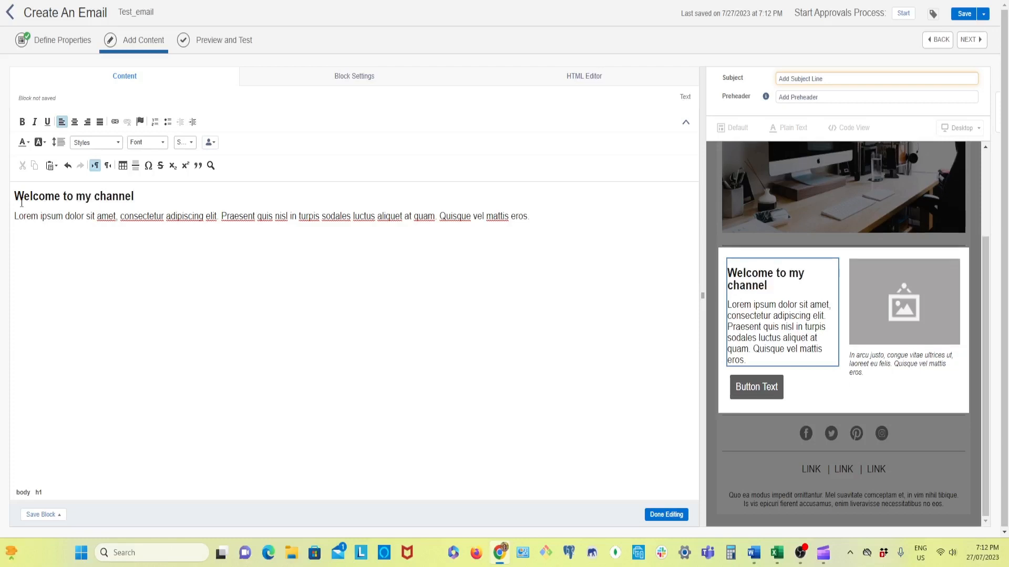
drag(536, 216, 15, 217)
key(BackSpace)
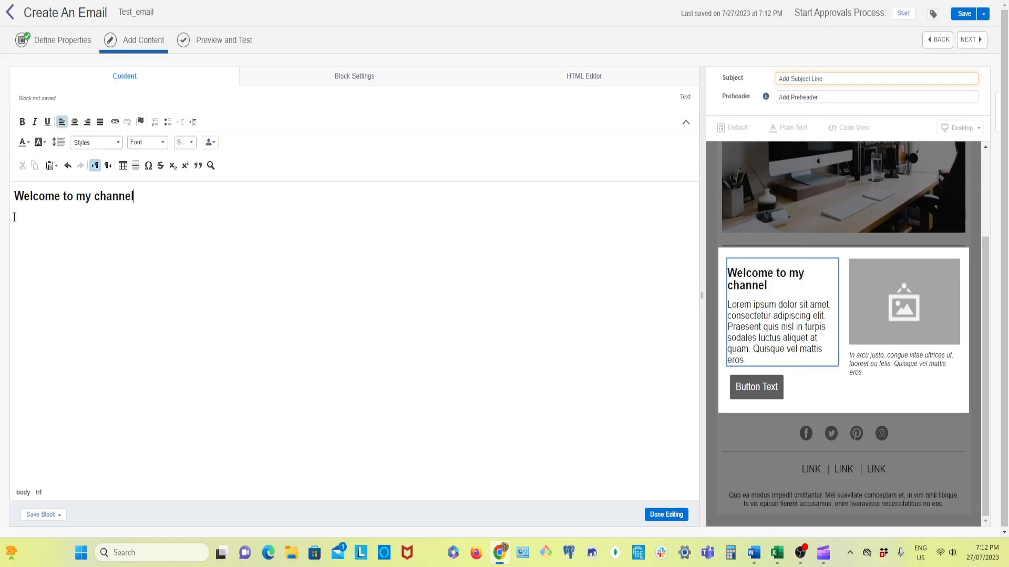
text(Hi)
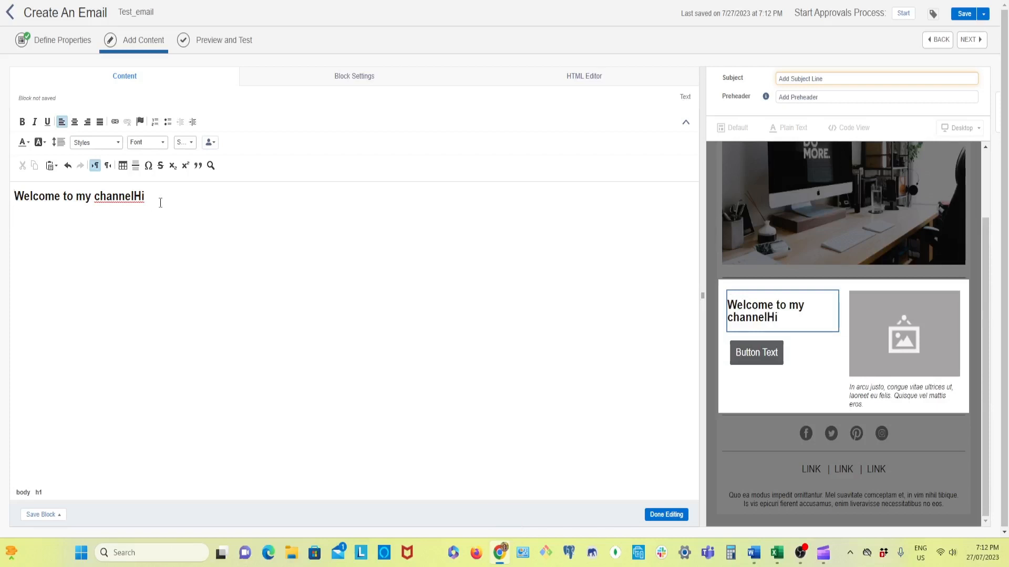
click(133, 197)
key(Return)
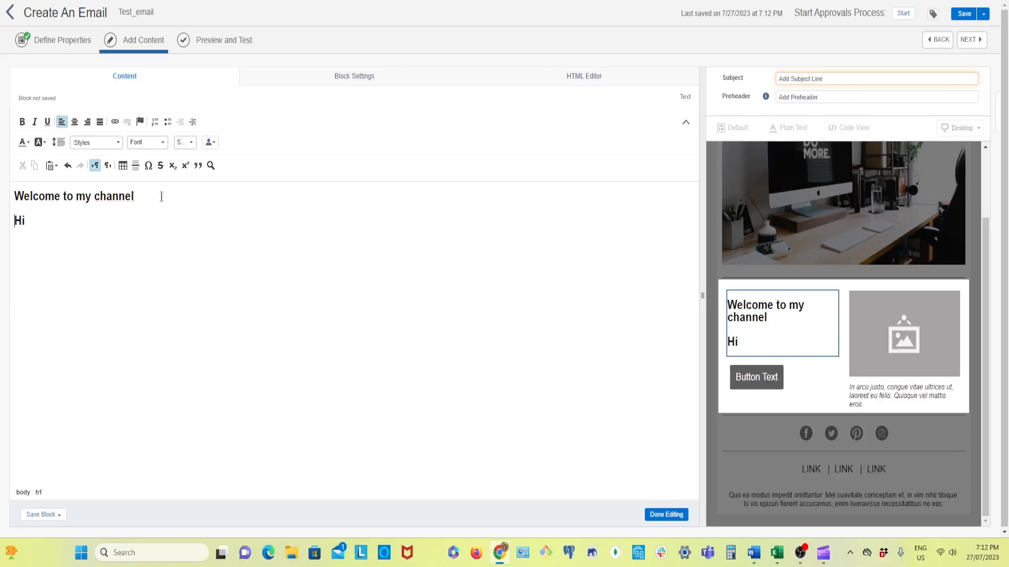
key(BackSpace)
key(BackSpace)
text(Hi subscriber)
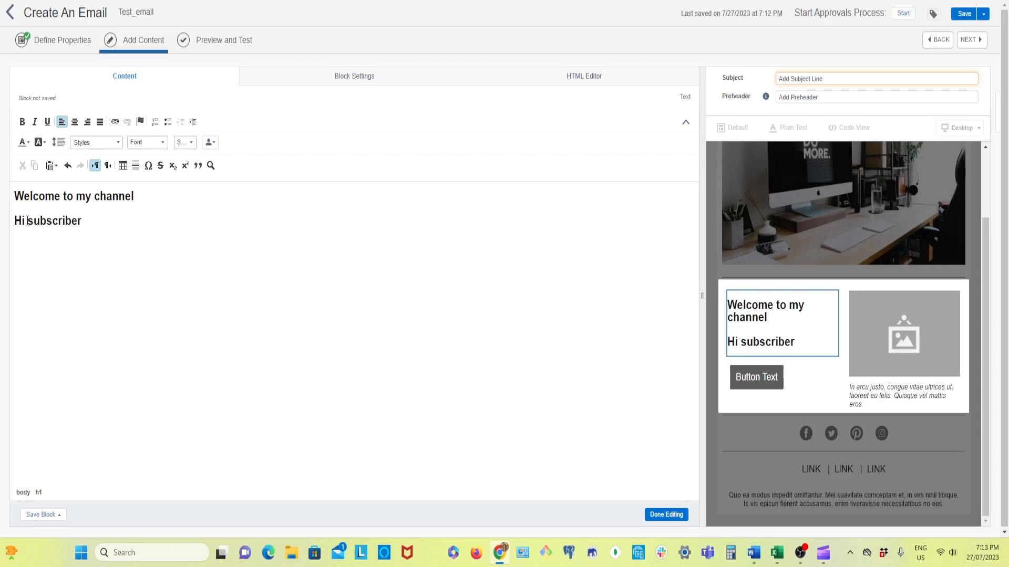
key(BackSpace)
key(BackSpace)
key(BackSpace)
key(BackSpace)
key(BackSpace)
key(BackSpace)
key(BackSpace)
key(BackSpace)
key(BackSpace)
key(BackSpace)
key(BackSpace)
key(BackSpace)
key(BackSpace)
key(BackSpace)
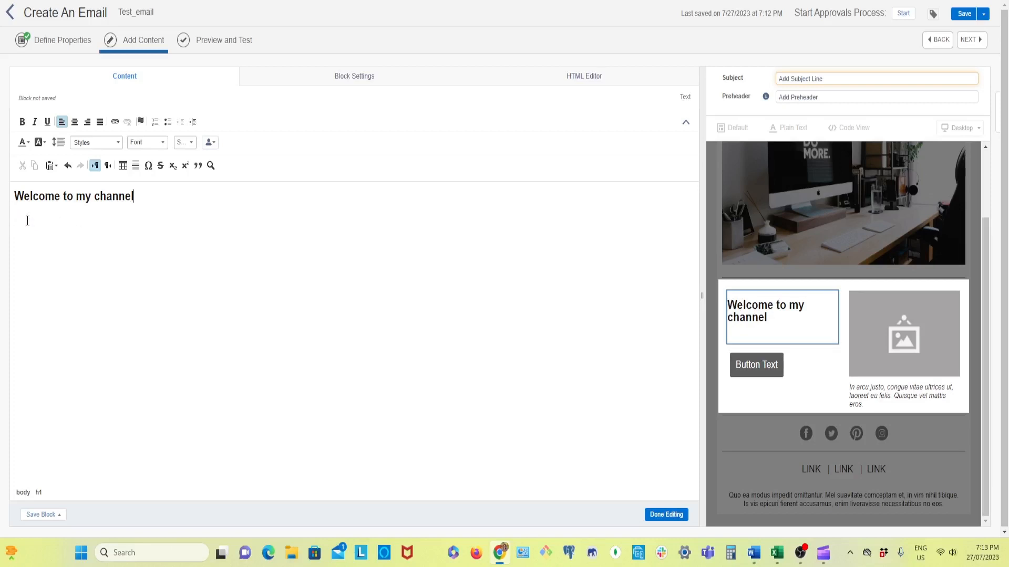
- Start a new line below the "Welcome to my channel" heading, formatted bold with font size 12
key(Return)
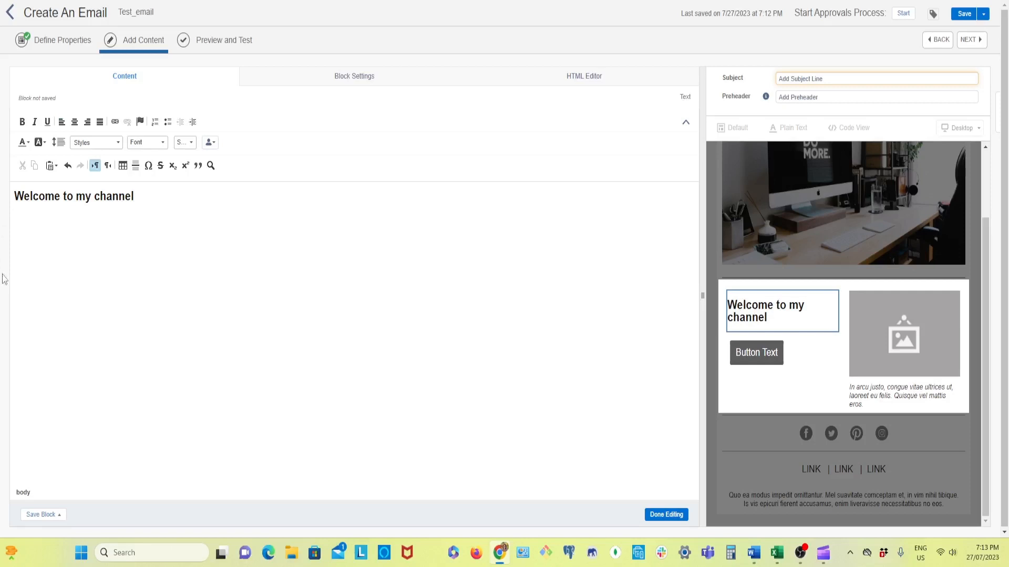
key(ctrl+b)
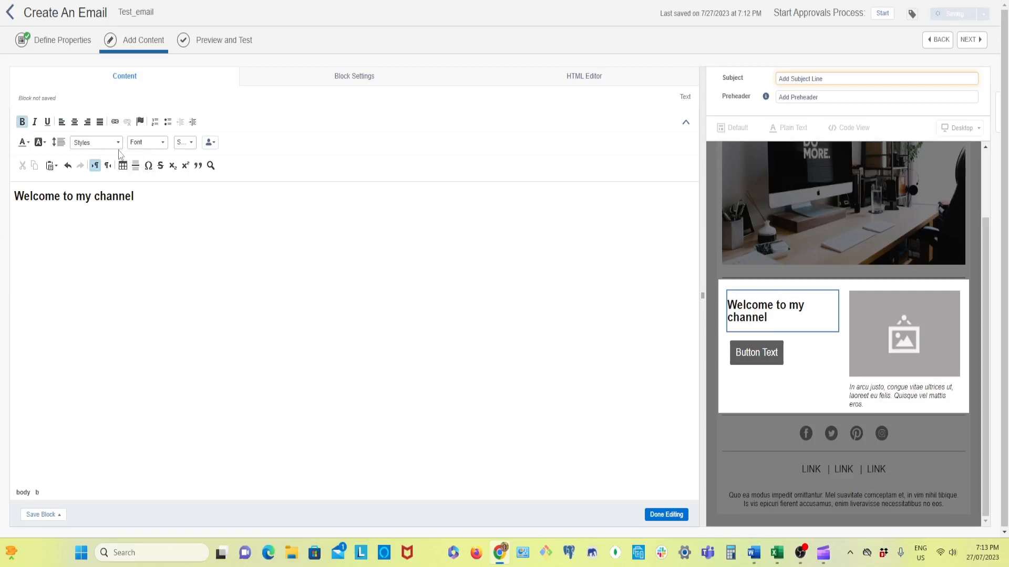
click(163, 143)
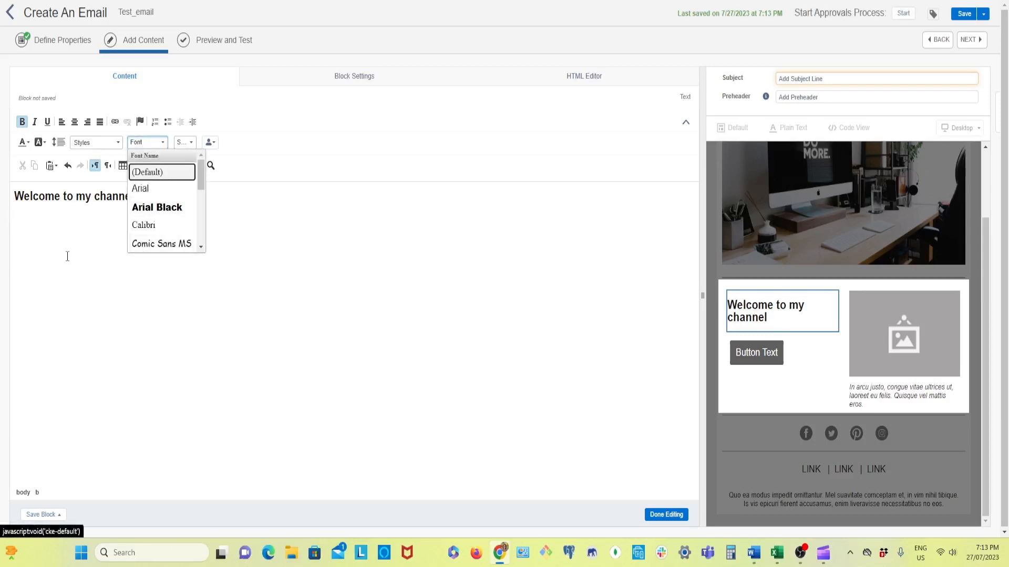
click(16, 215)
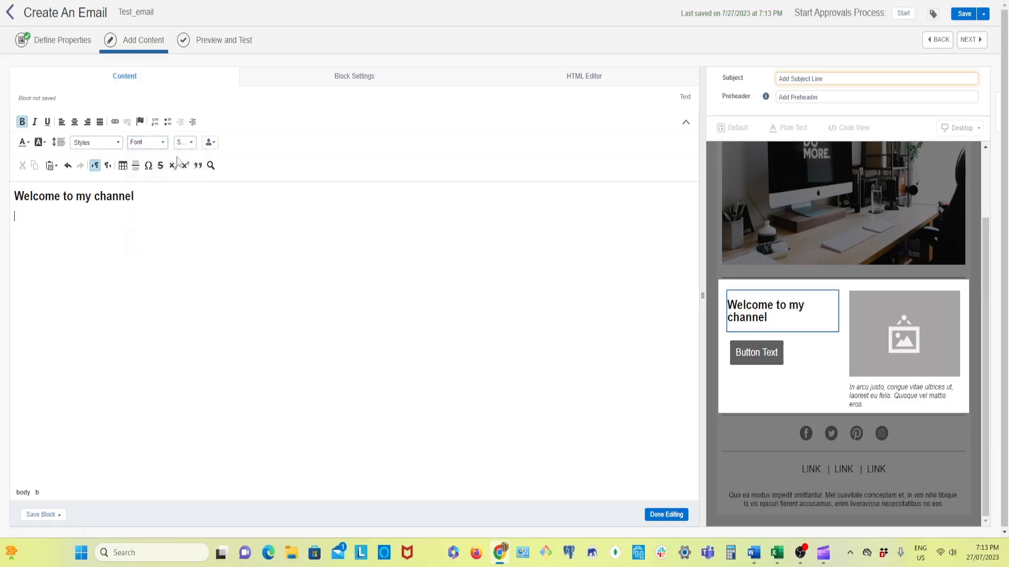
click(192, 146)
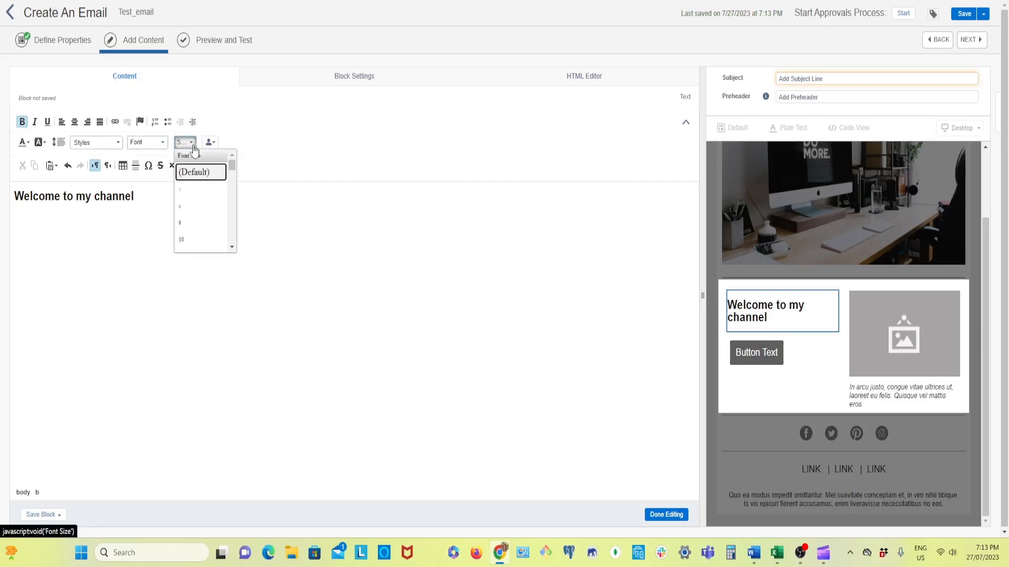
scroll(186, 233, down, 4)
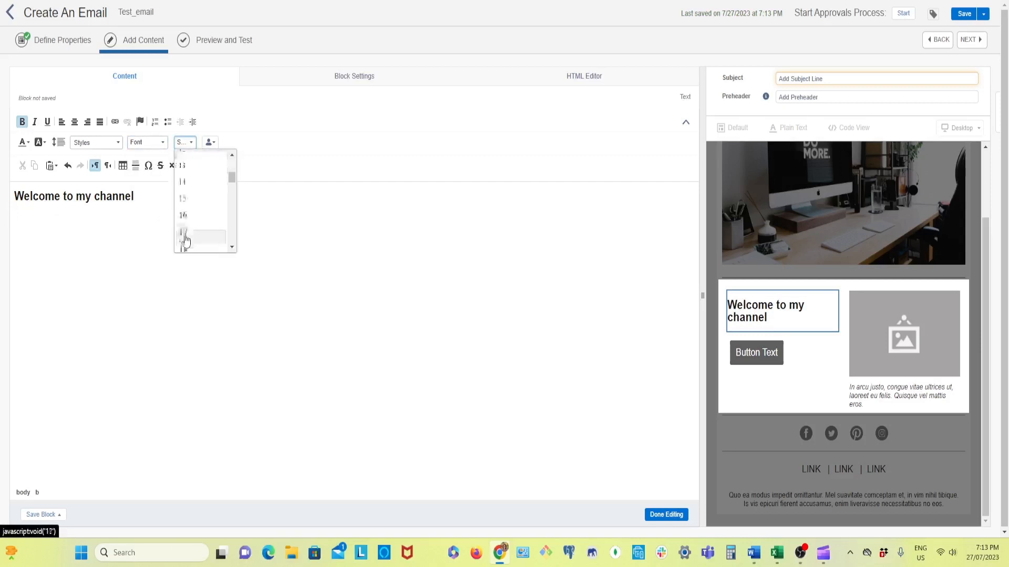
scroll(186, 236, up, 3)
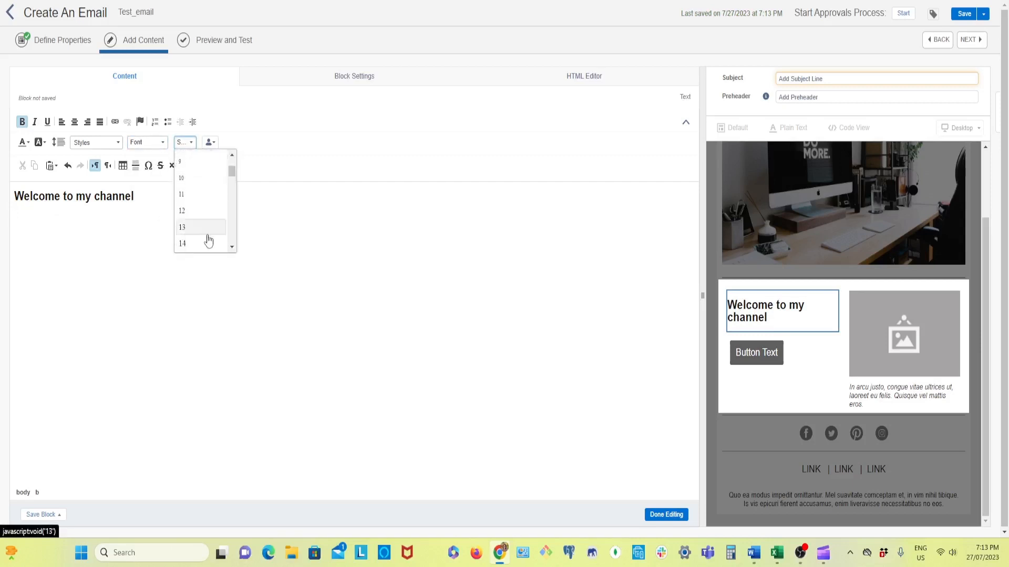
click(185, 212)
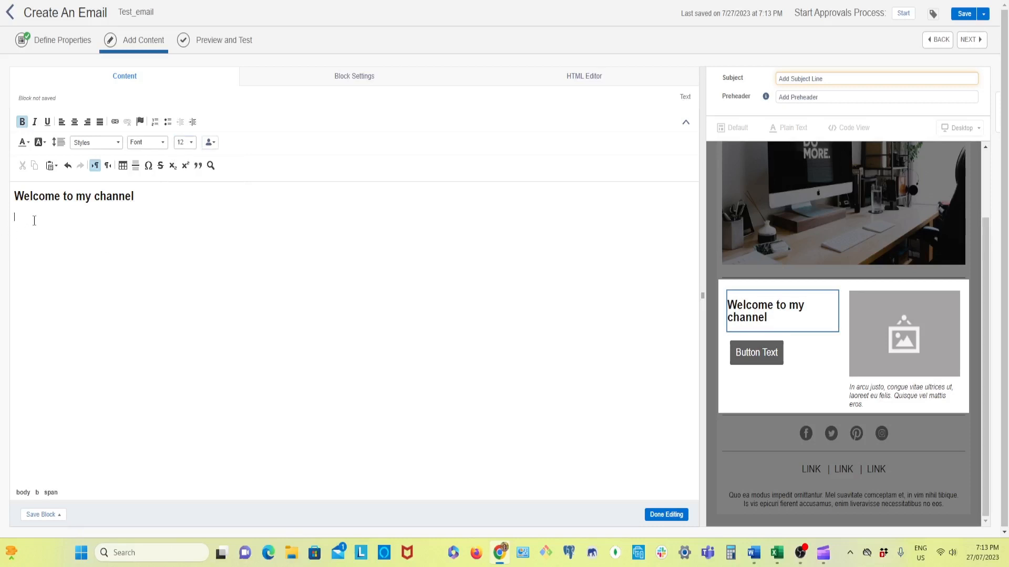
- Write "Hi subscriber, thanks for watching my videos. If you like please click the like button." below the heading
text(Hi)
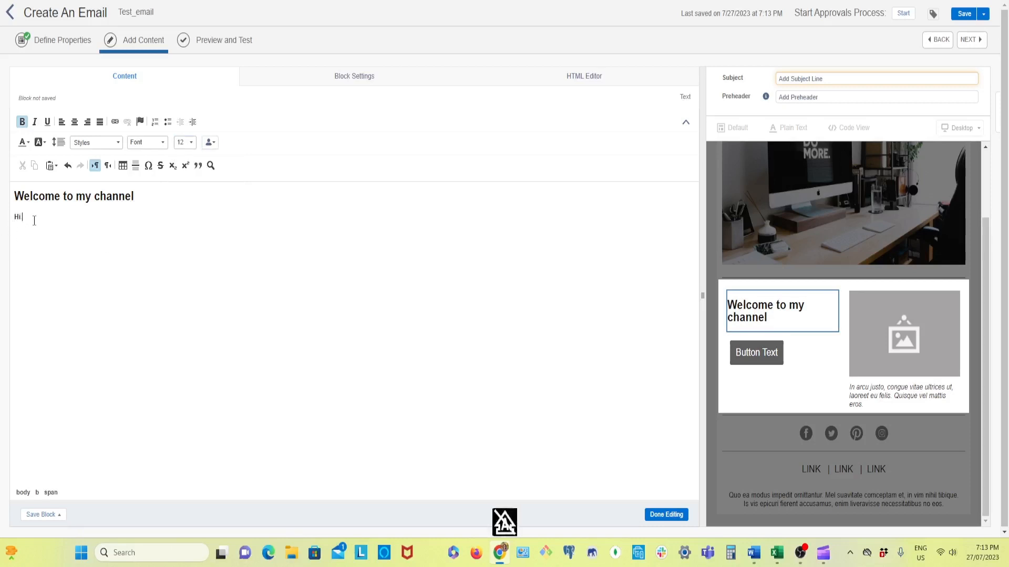
text( subscr)
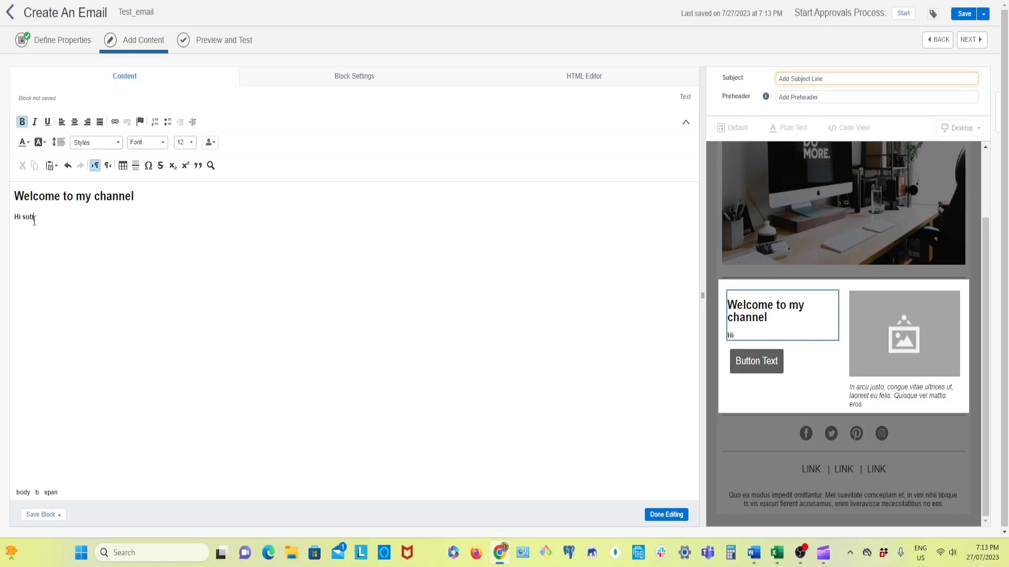
text(iber, thanks for watching )
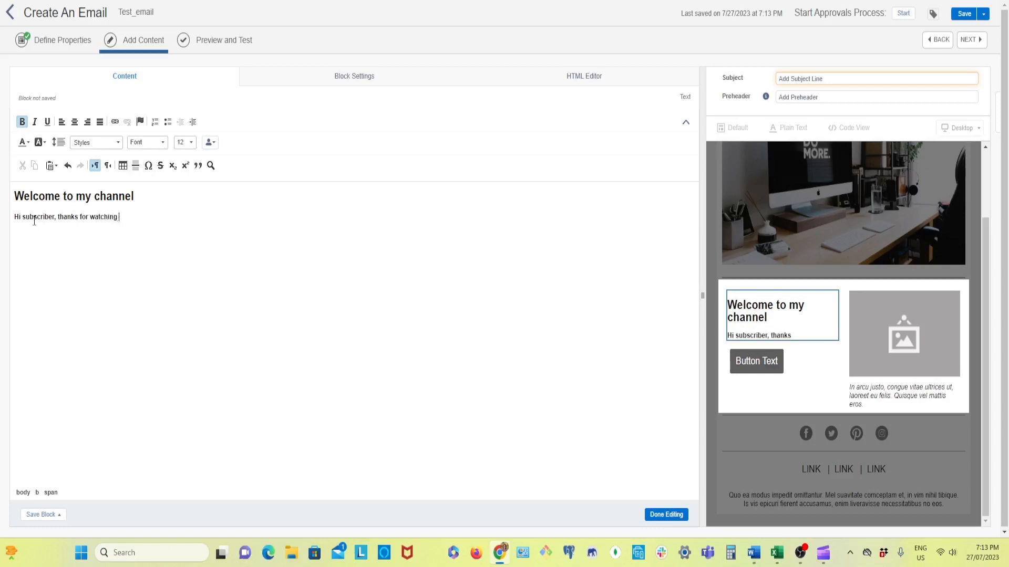
text(my videos.)
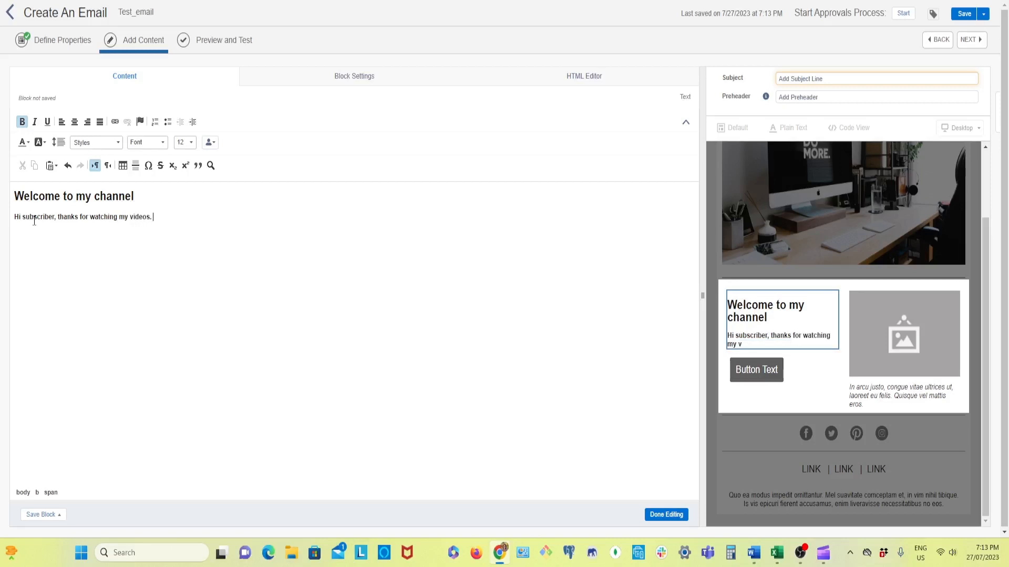
text( If you like please)
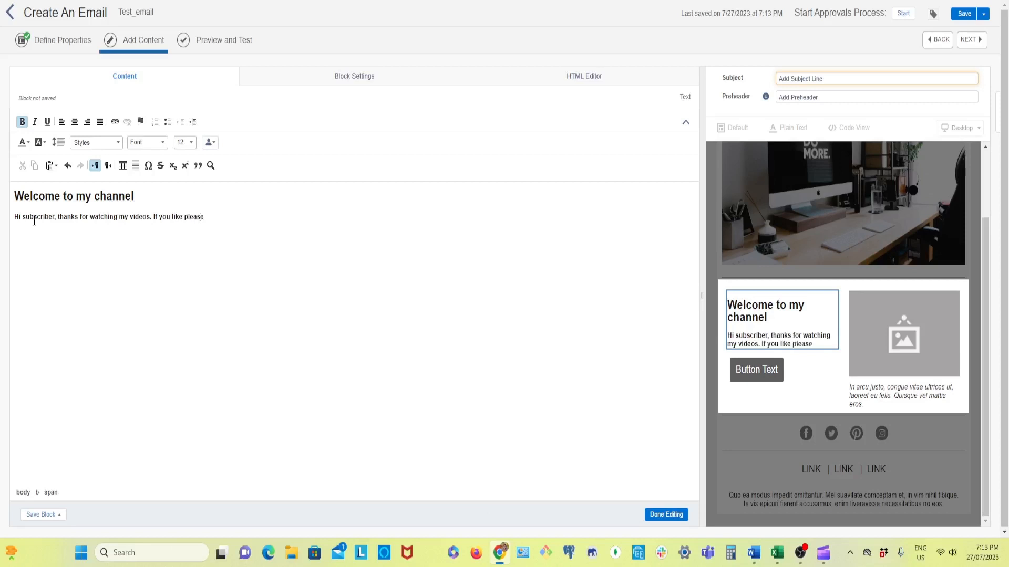
text( click the like button.)
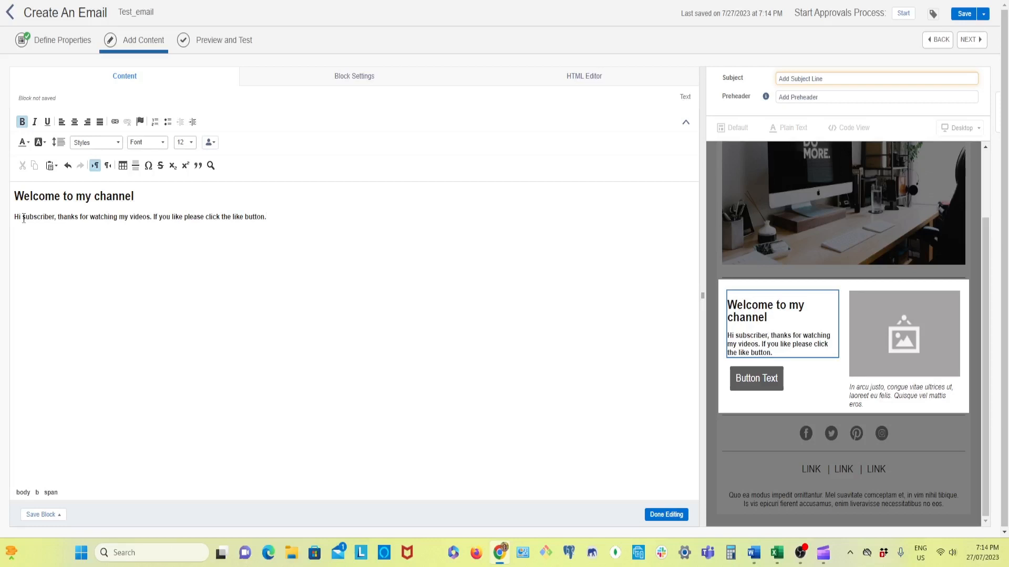
drag(23, 218, 56, 218)
click(40, 254)
drag(22, 216, 55, 217)
click(52, 259)
drag(54, 216, 22, 217)
click(54, 241)
drag(22, 217, 54, 218)
click(54, 254)
- Replace "subscriber" in the greeting with the personalization string %%first_name%%, keeping the comma after it
key(BackSpace)
key(BackSpace)
key(BackSpace)
key(BackSpace)
key(BackSpace)
key(BackSpace)
key(BackSpace)
key(BackSpace)
key(BackSpace)
key(BackSpace)
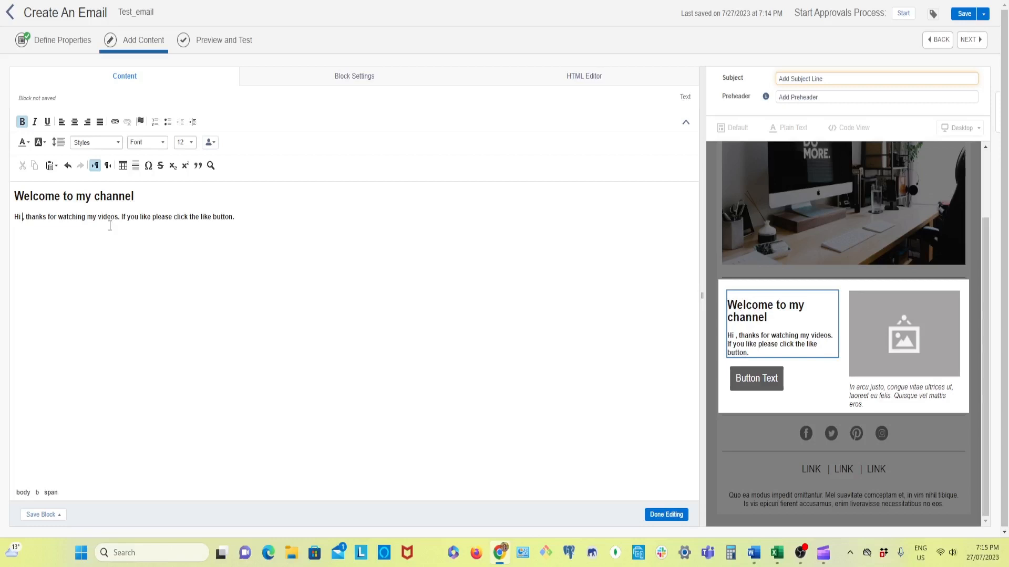
text(%%)
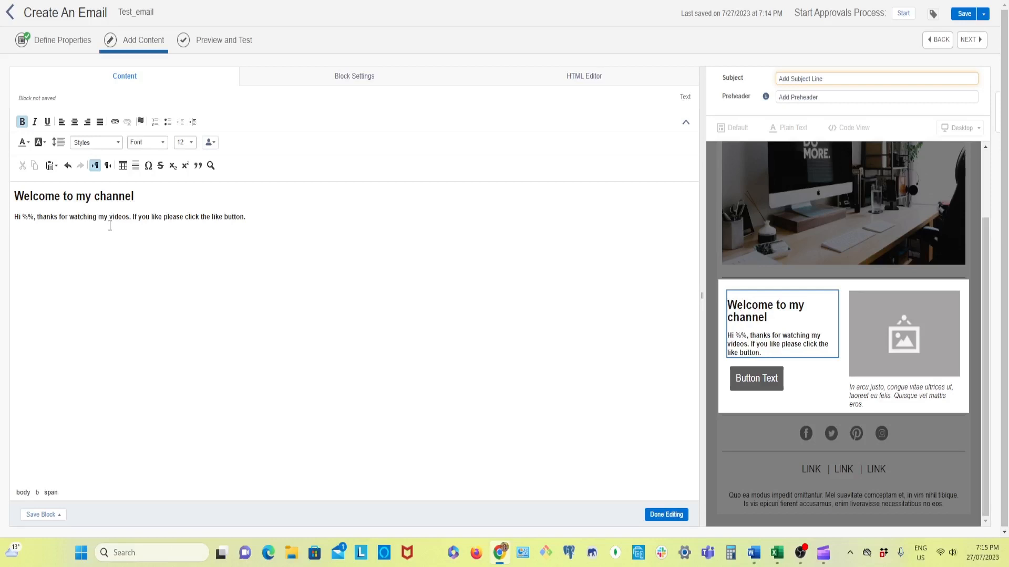
text(first)
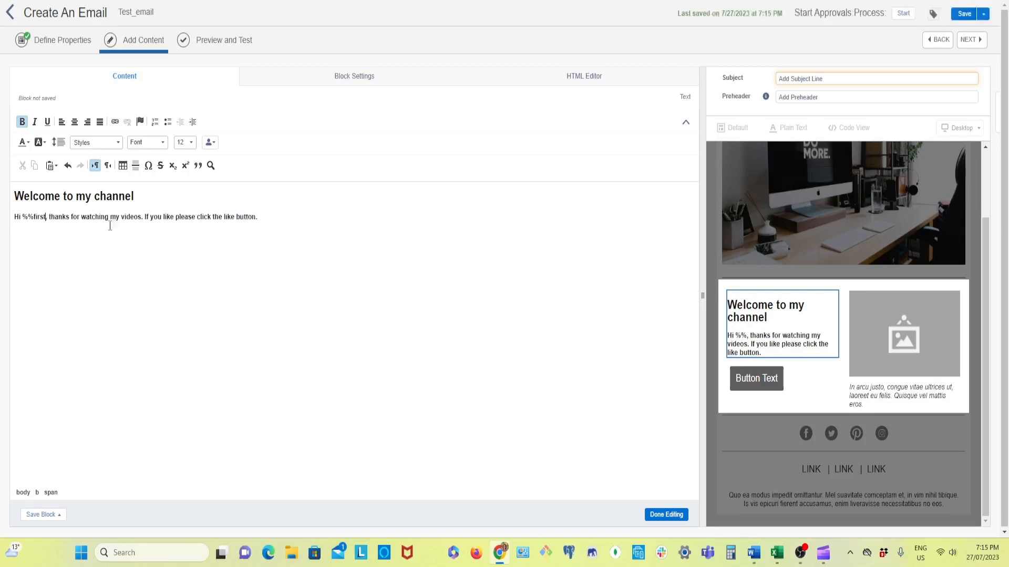
text(_)
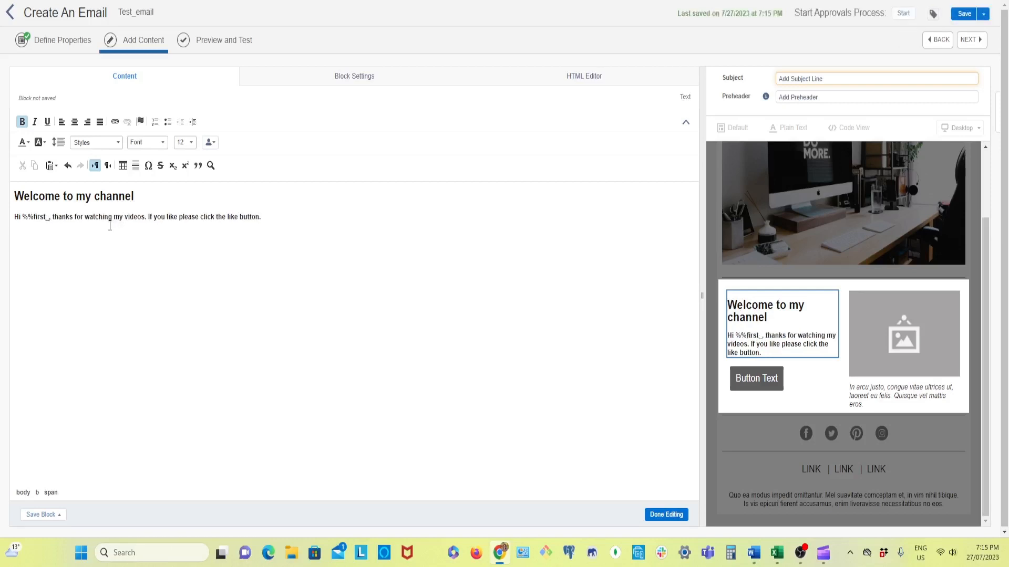
text(name)
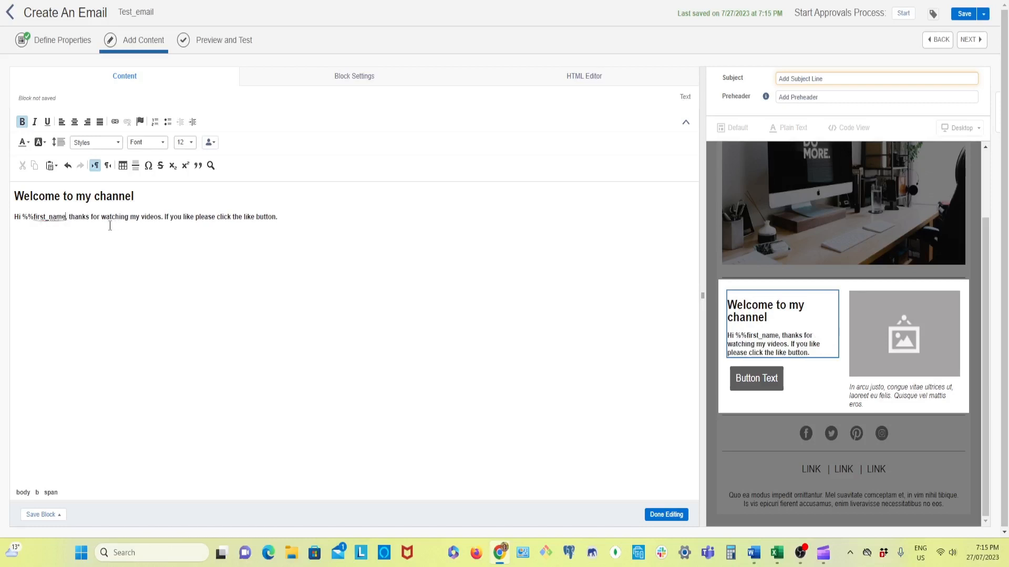
text(%%)
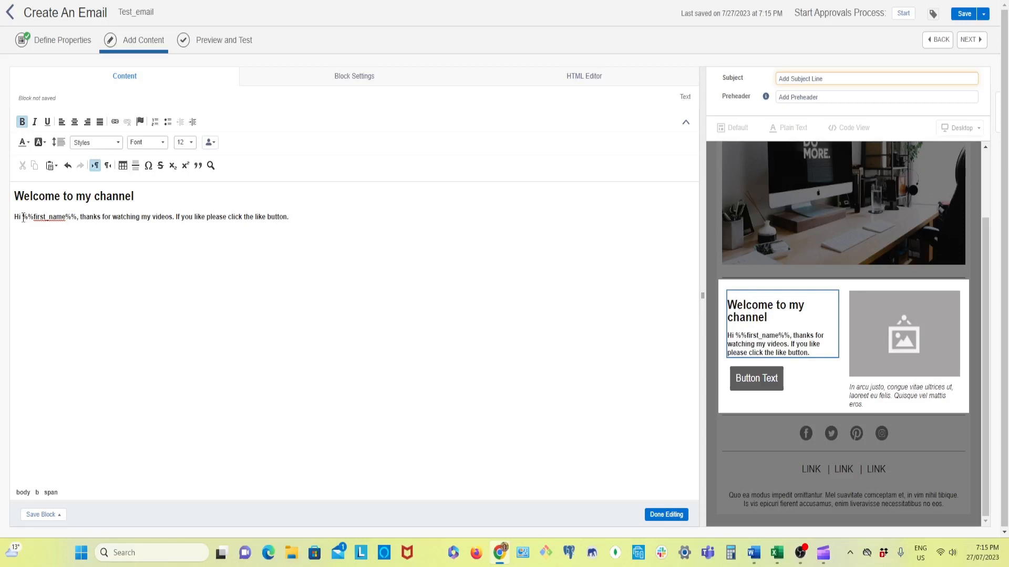
- Finish editing the welcome text block and save the email
drag(23, 218, 78, 218)
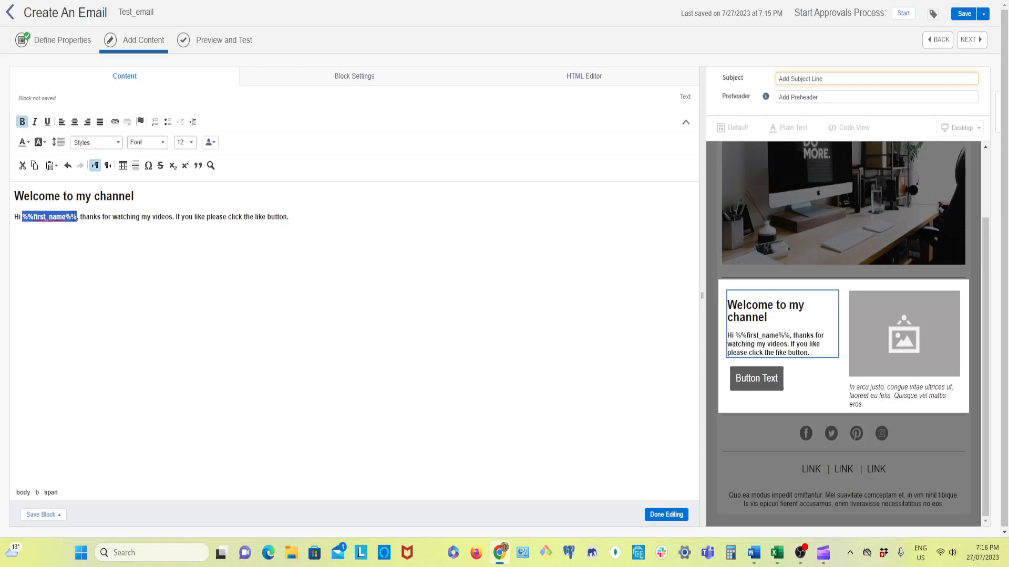
click(73, 234)
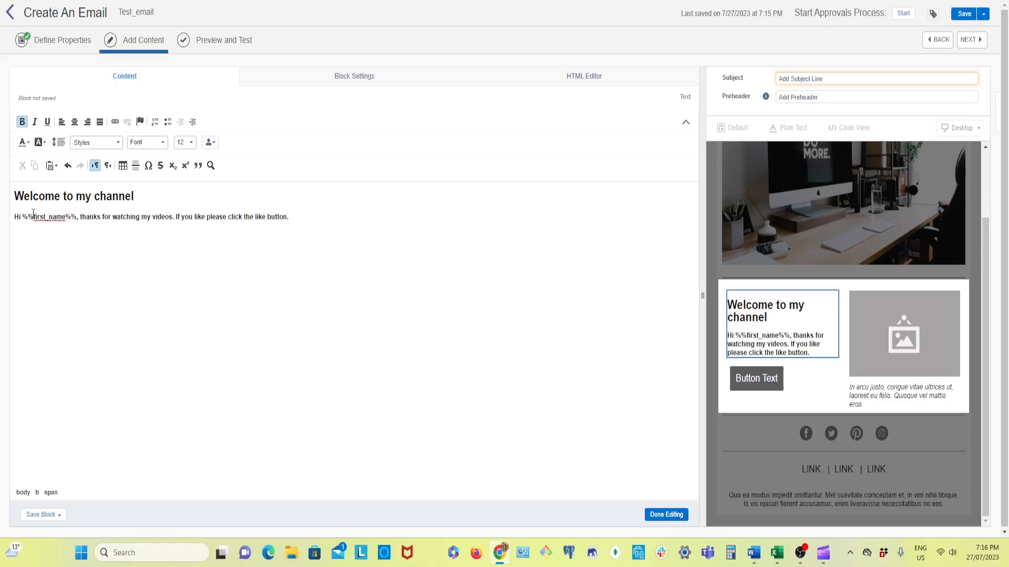
drag(23, 219, 77, 213)
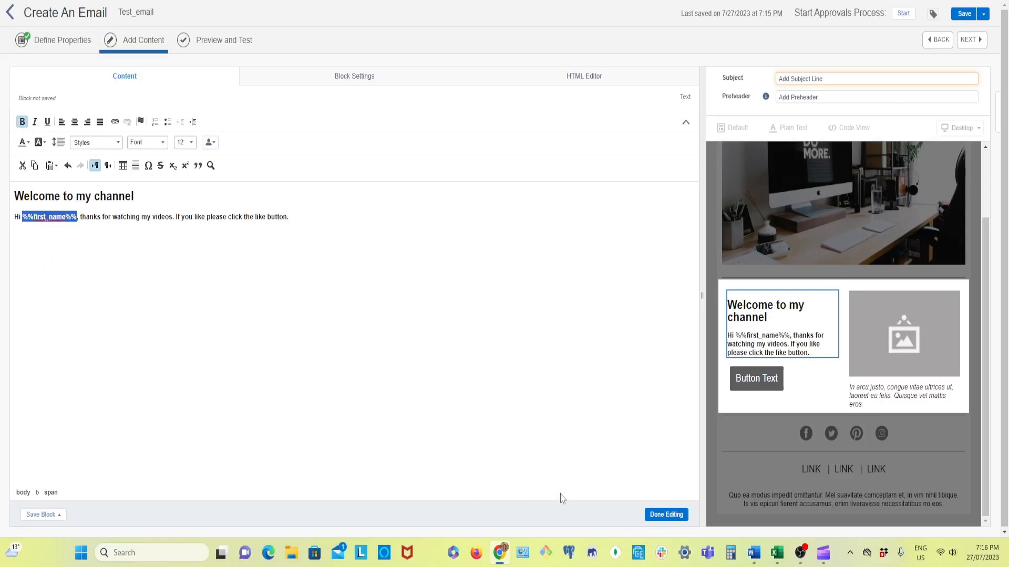
click(664, 515)
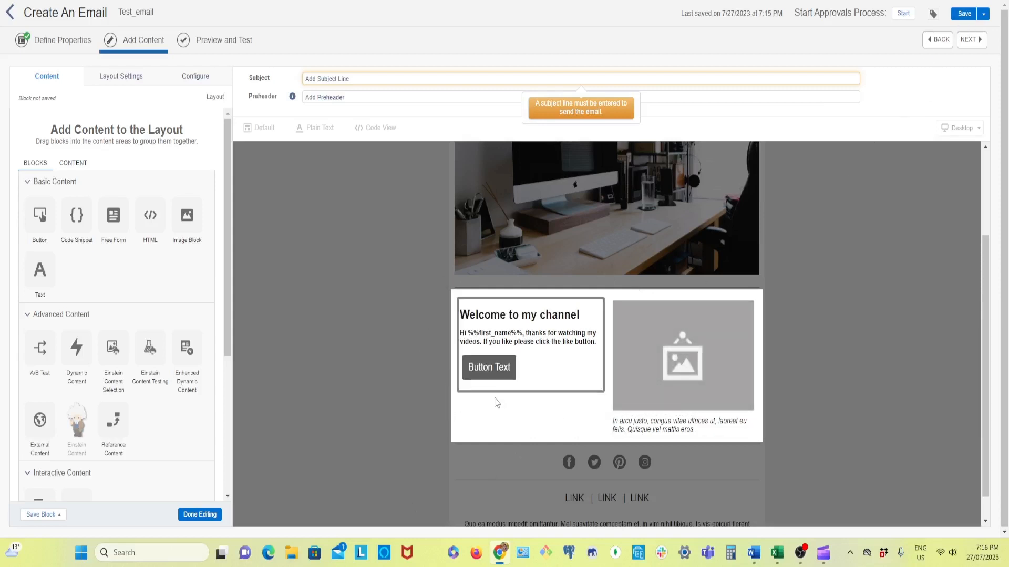
click(965, 16)
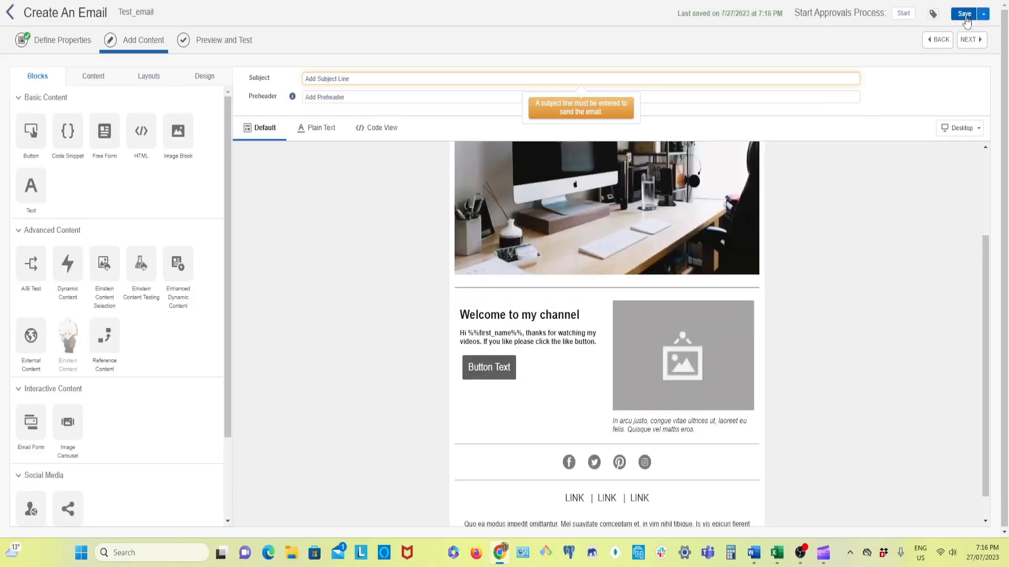
- Set the email's subject line to "Welcome email" and save the email
click(226, 46)
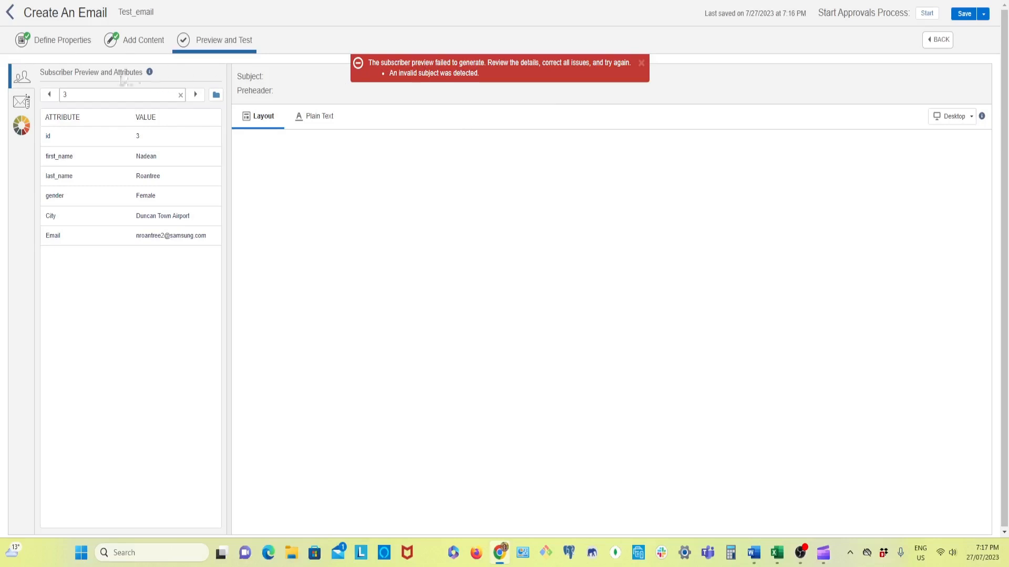
click(937, 44)
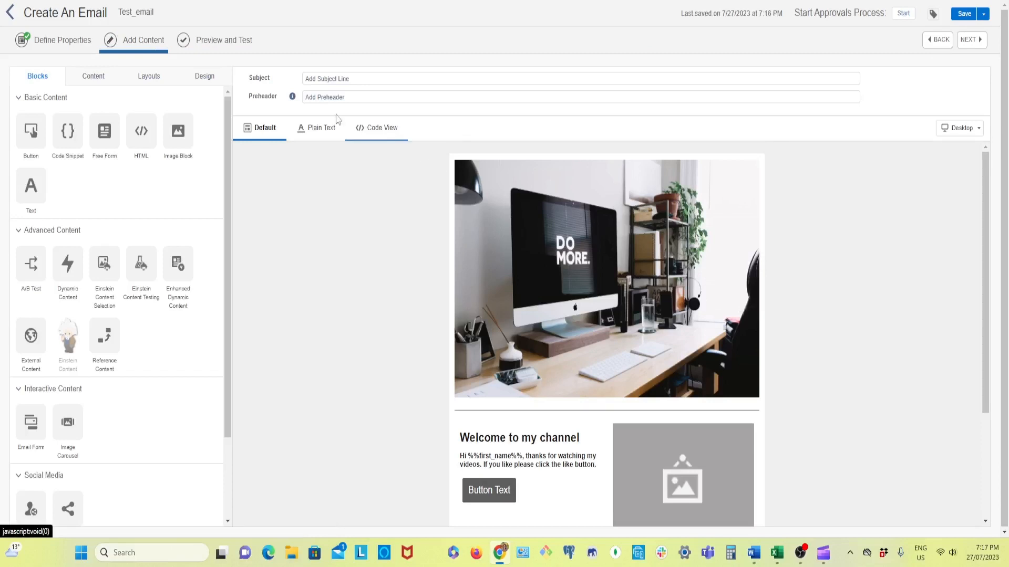
click(366, 79)
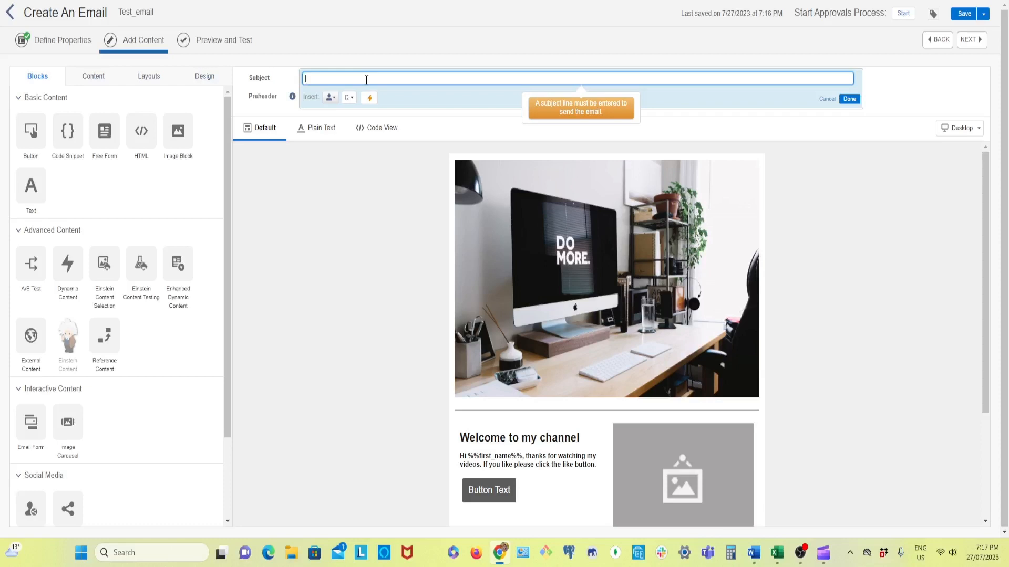
text(We)
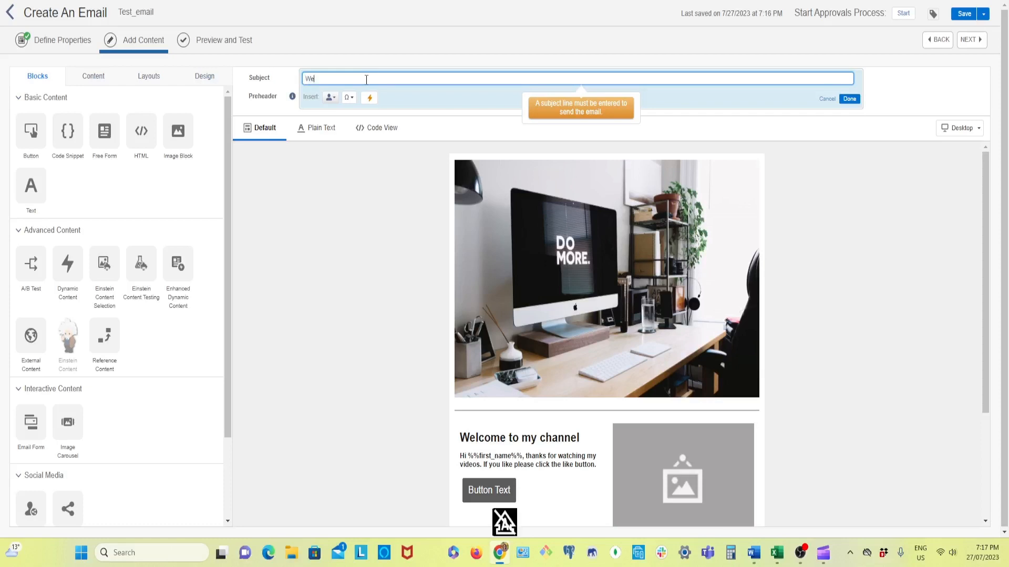
text(lcome email)
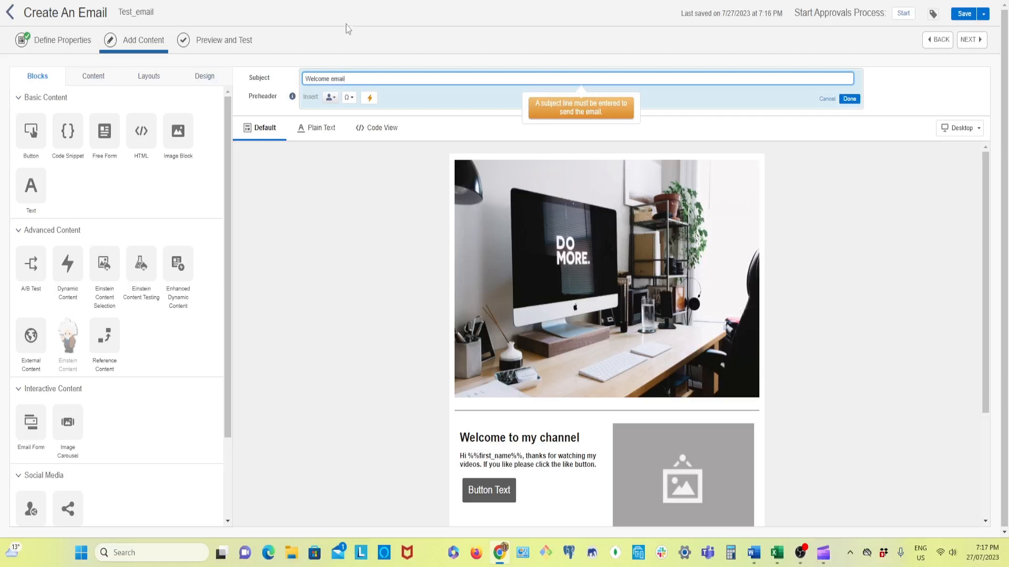
click(849, 99)
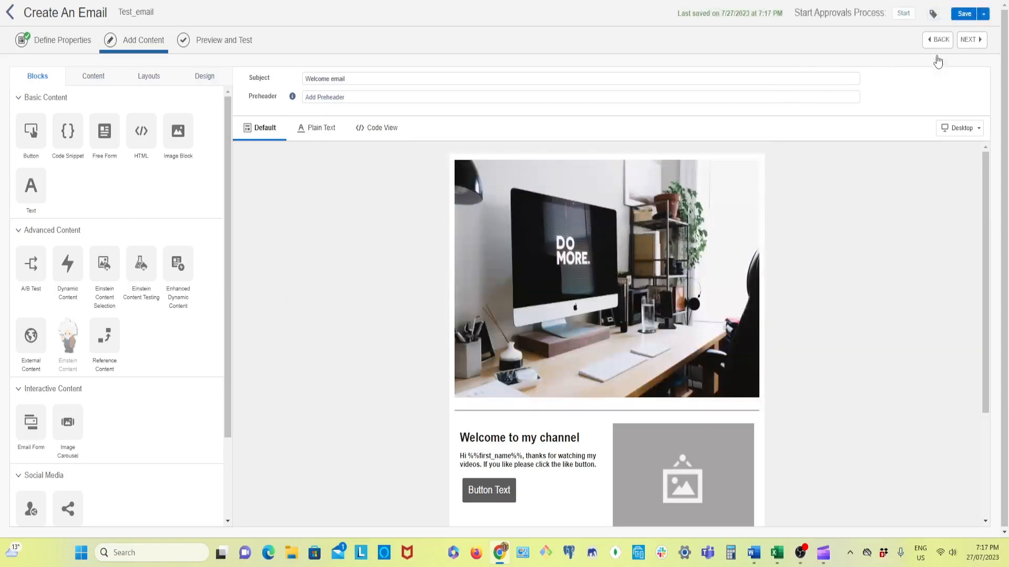
click(965, 15)
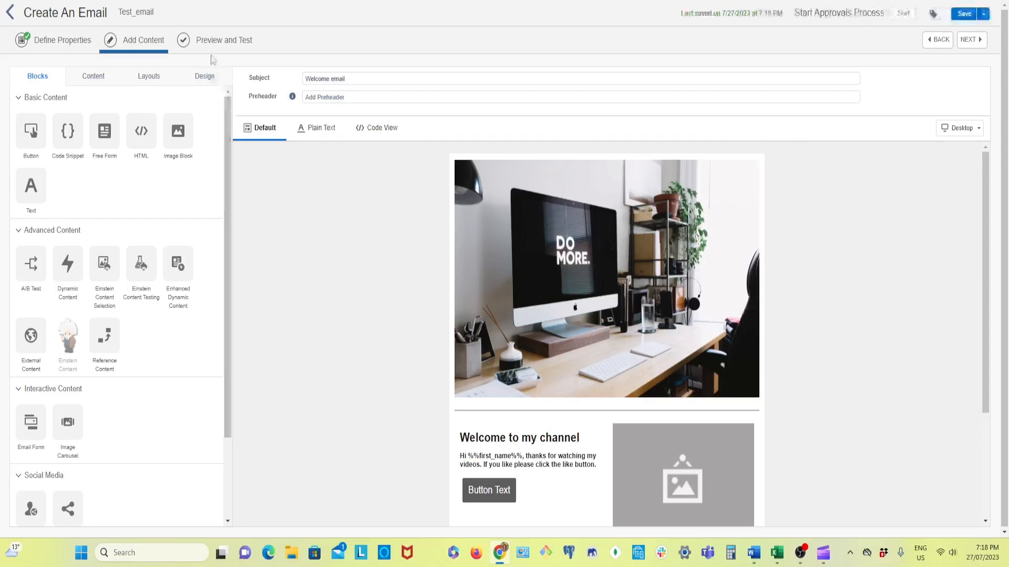
- Open the email's subscriber preview and list the recipients of the test1 data extension
click(224, 43)
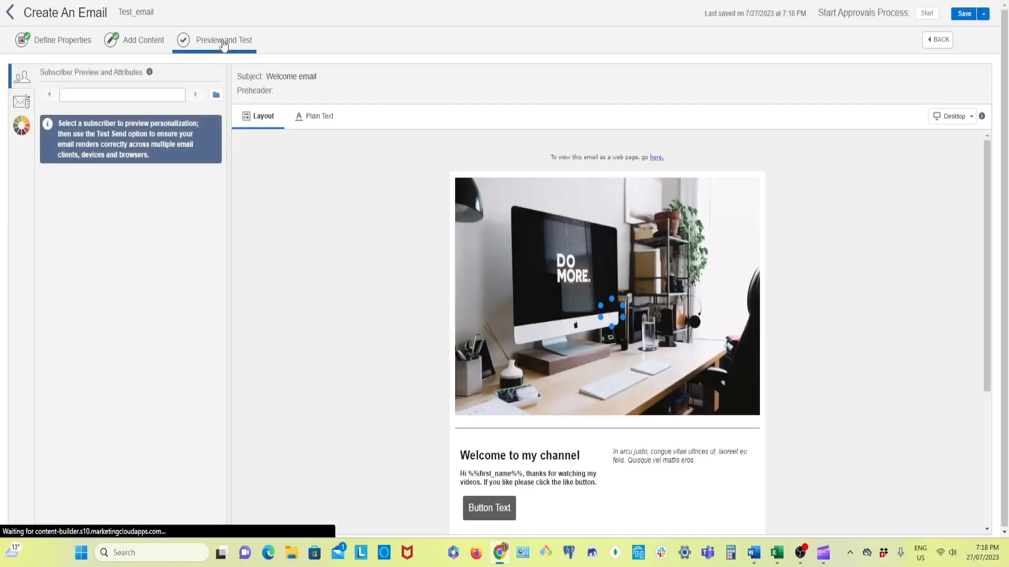
click(216, 95)
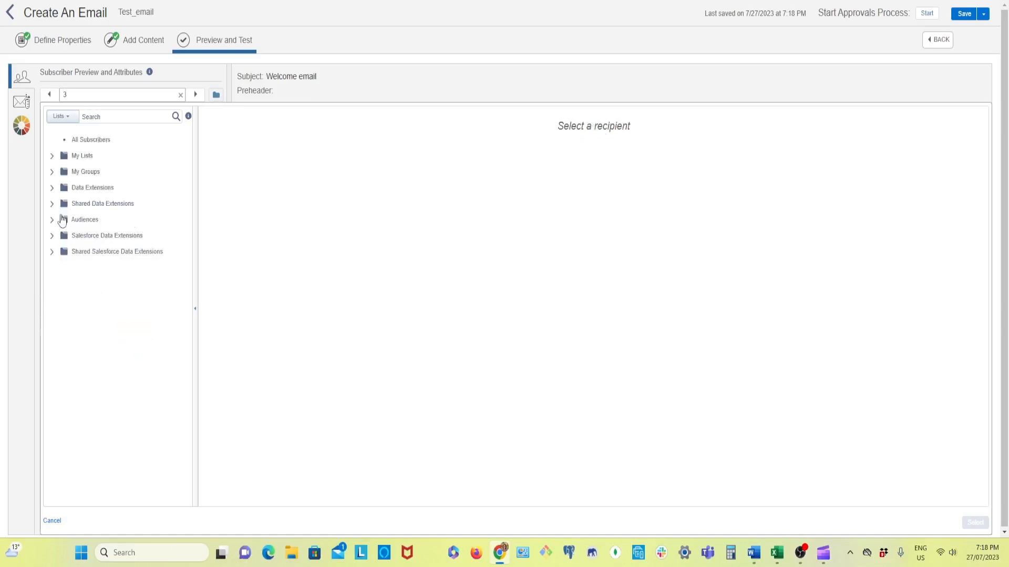
click(52, 189)
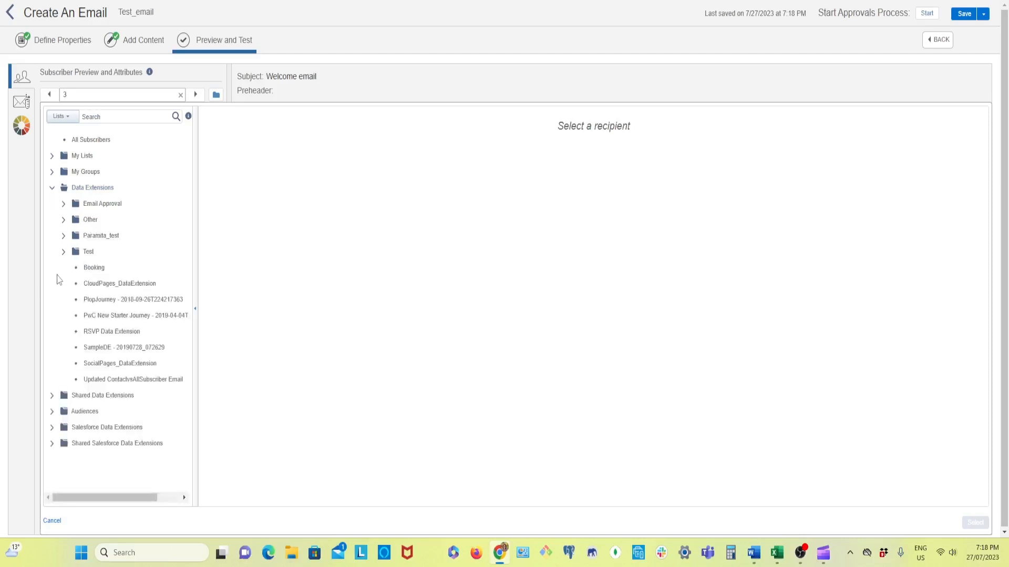
click(63, 237)
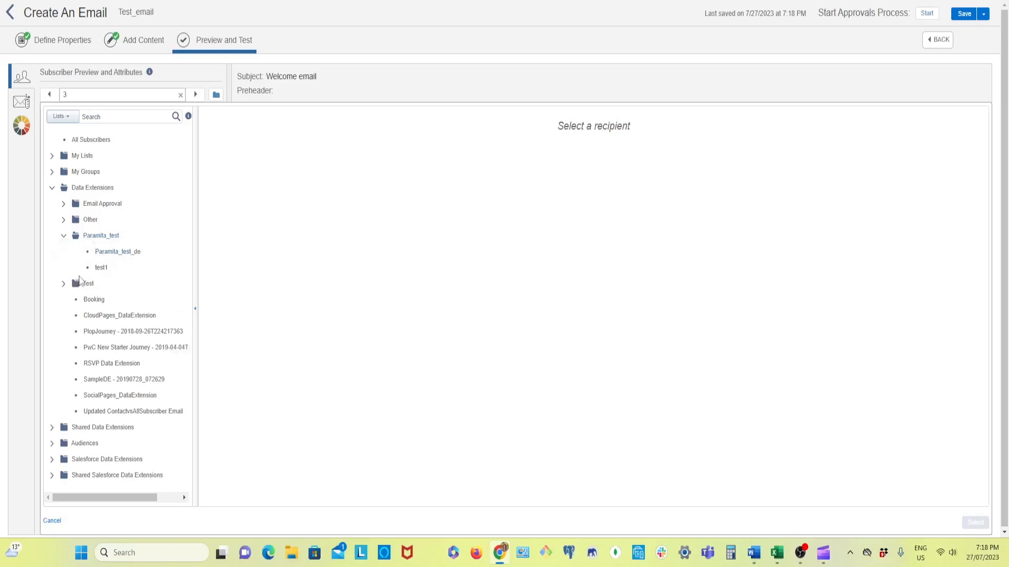
click(101, 269)
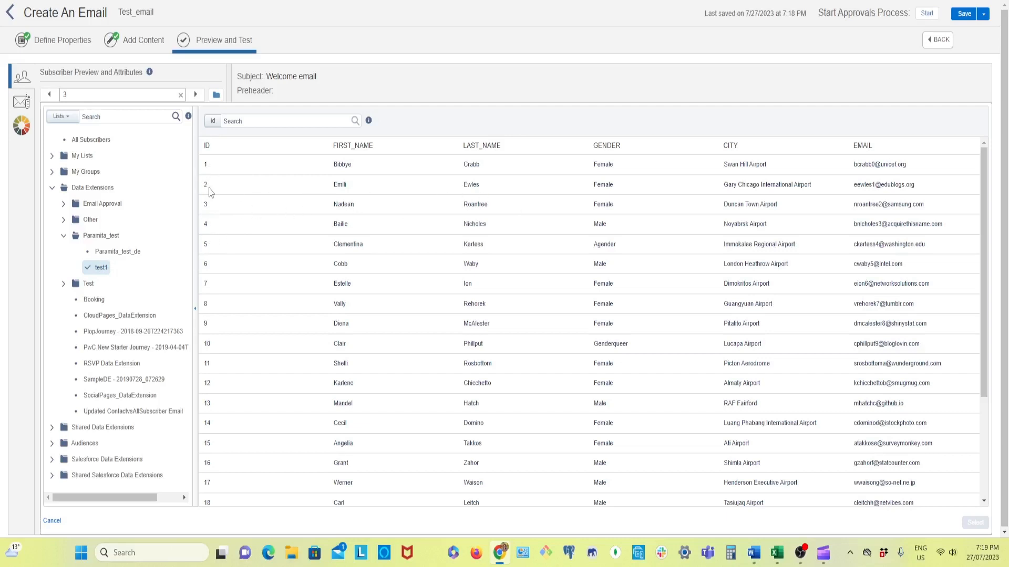
- Preview the personalized greeting for record 48 and advance through the following records to record 51
scroll(255, 225, down, 10)
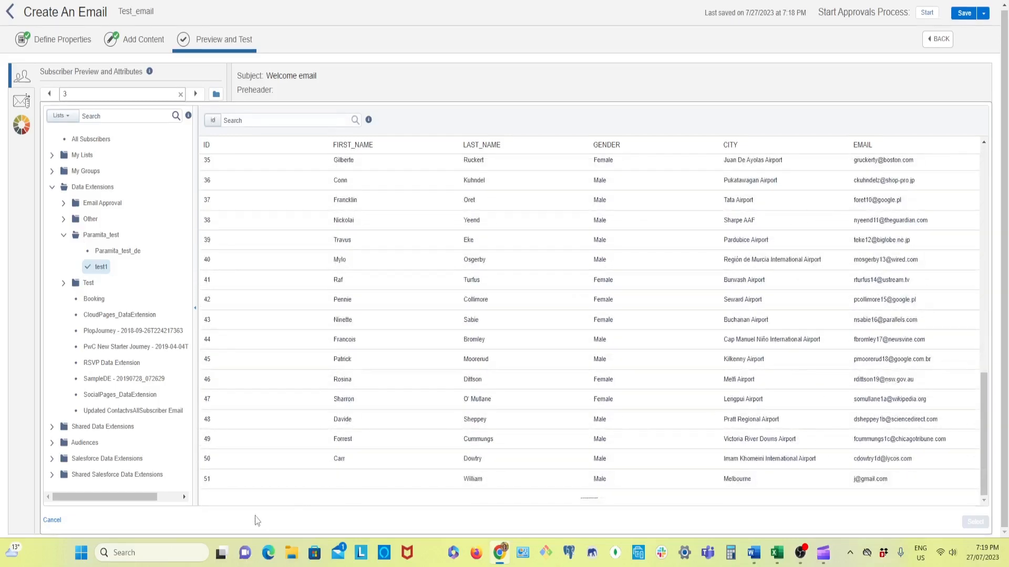
click(206, 422)
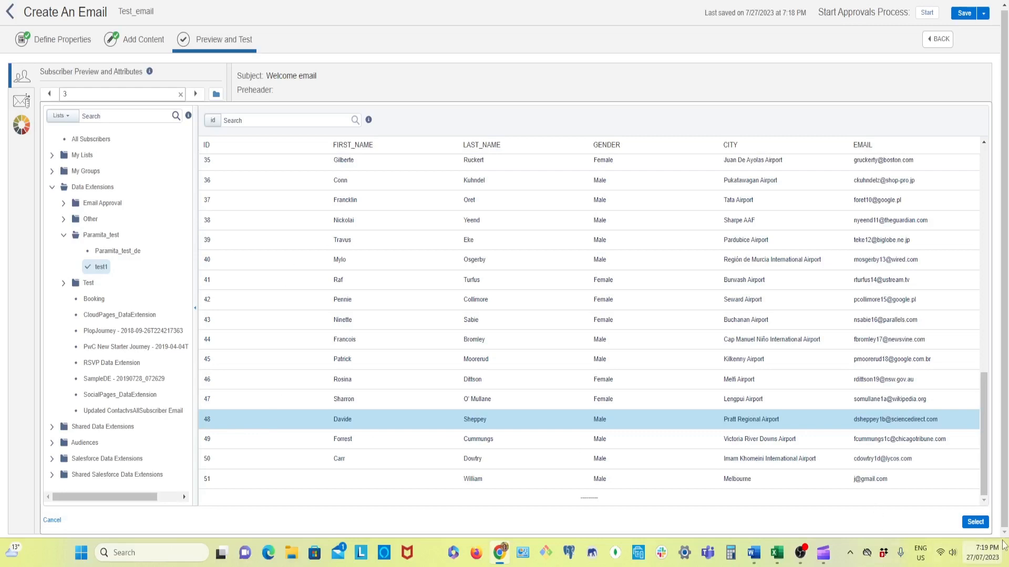
click(975, 523)
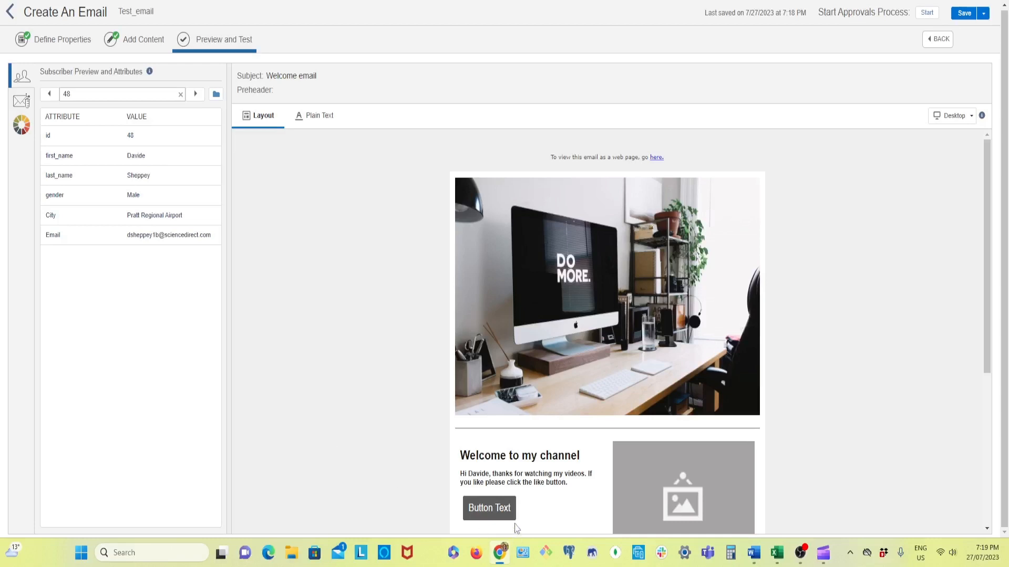
scroll(480, 491, down, 2)
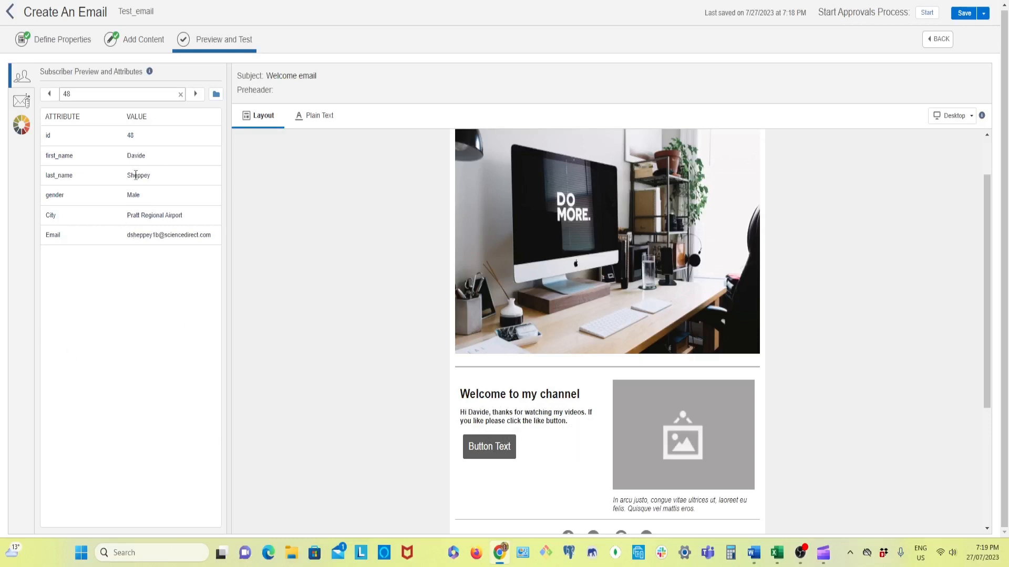
click(196, 95)
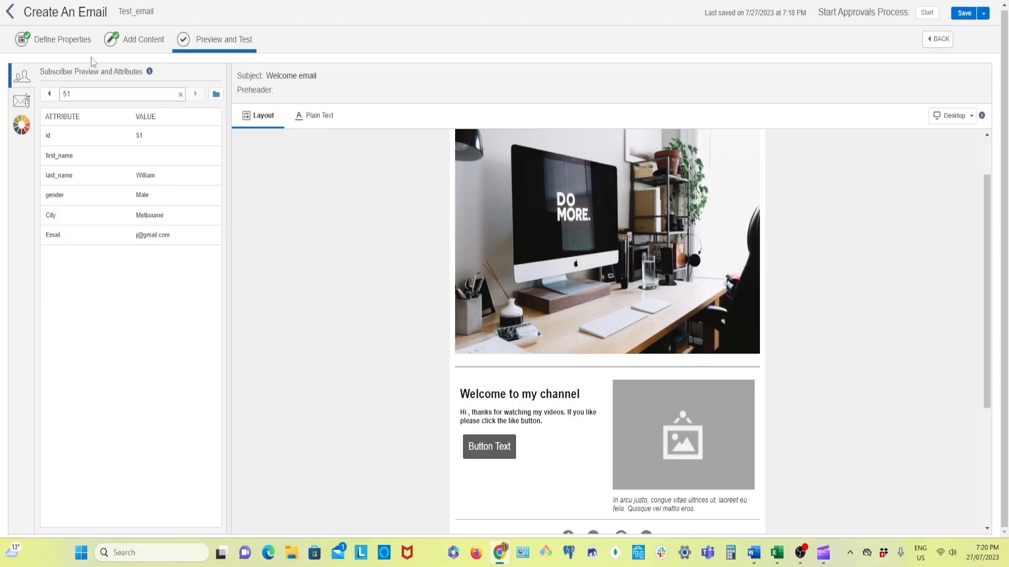
- Return to the email's content and open the layout's "Welcome to my channel" text block for editing
click(943, 42)
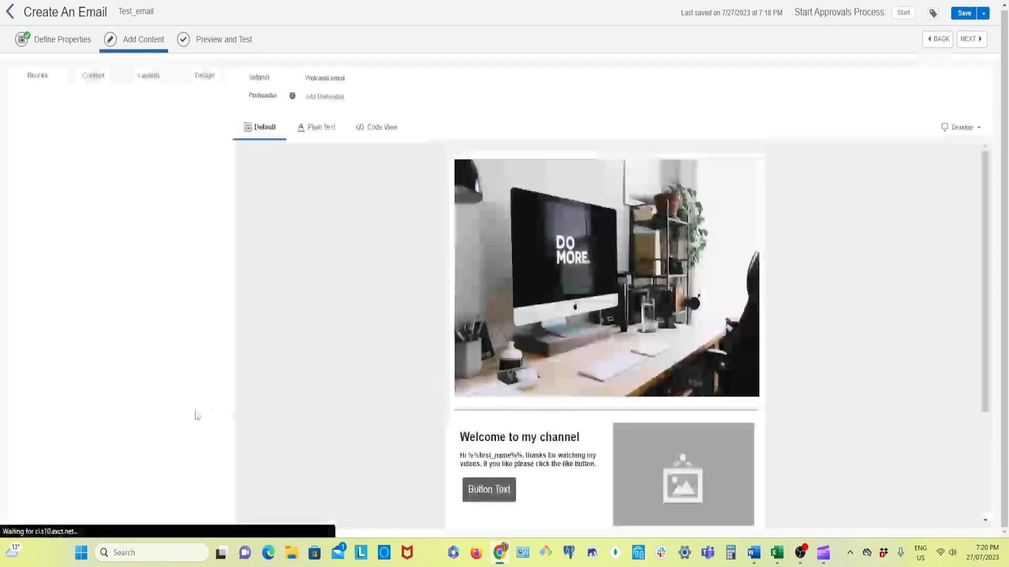
click(501, 453)
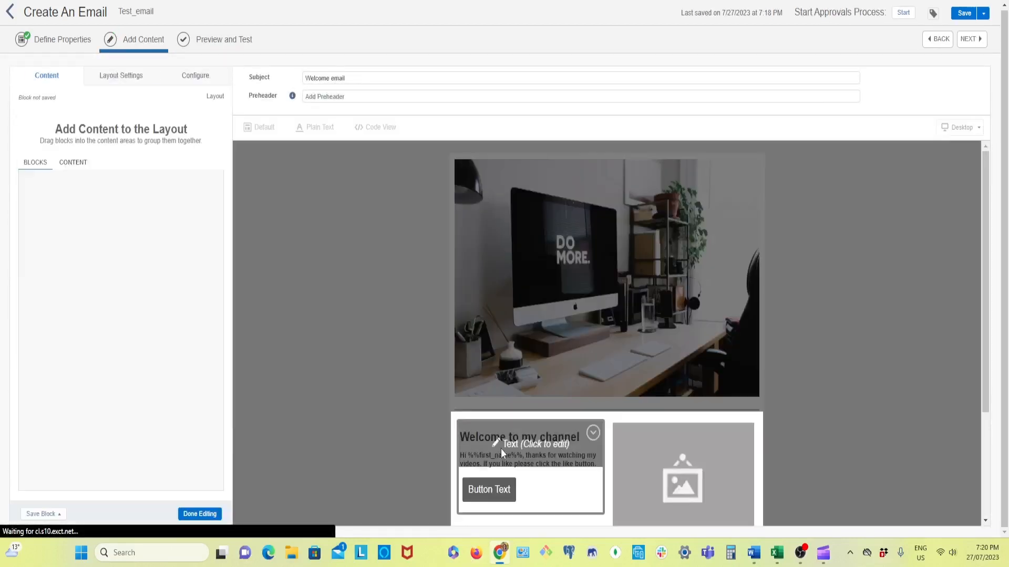
click(495, 442)
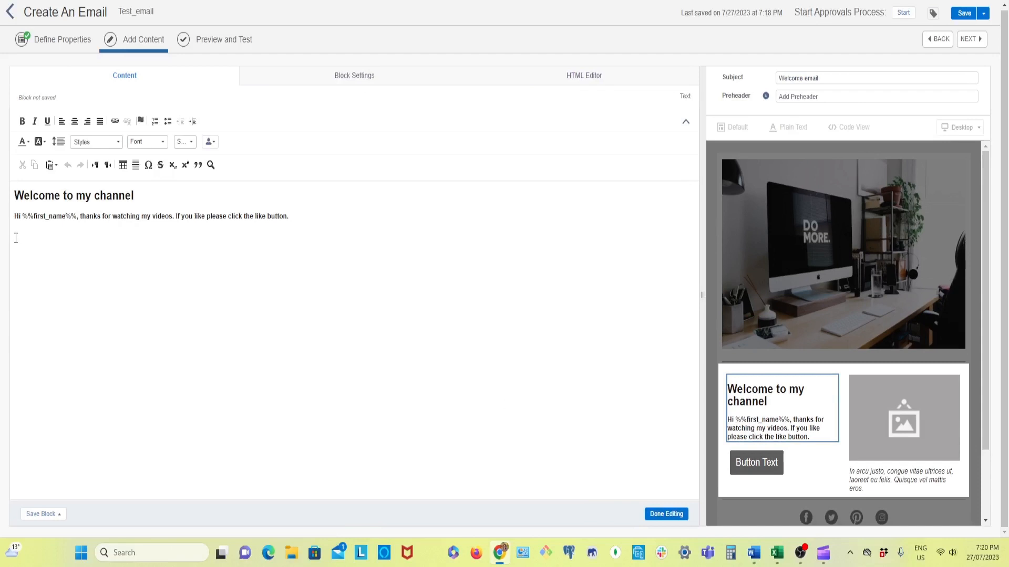
- Remove the first_name field name from between the percent signs in the greeting, keeping the surrounding %% markers
click(64, 217)
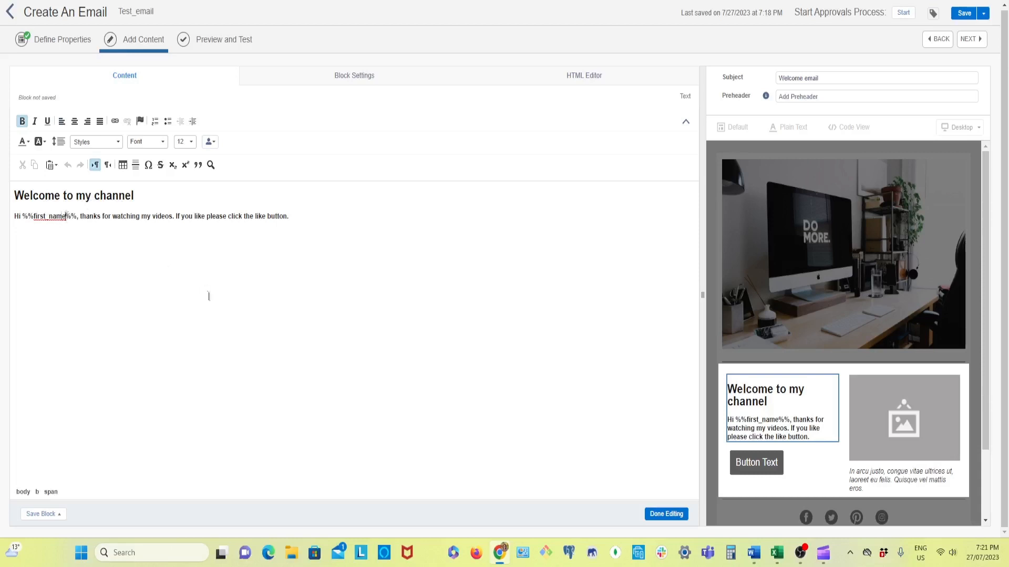
key(Delete)
key(BackSpace)
key(BackSpace)
key(BackSpace)
key(BackSpace)
key(BackSpace)
key(BackSpace)
key(BackSpace)
key(BackSpace)
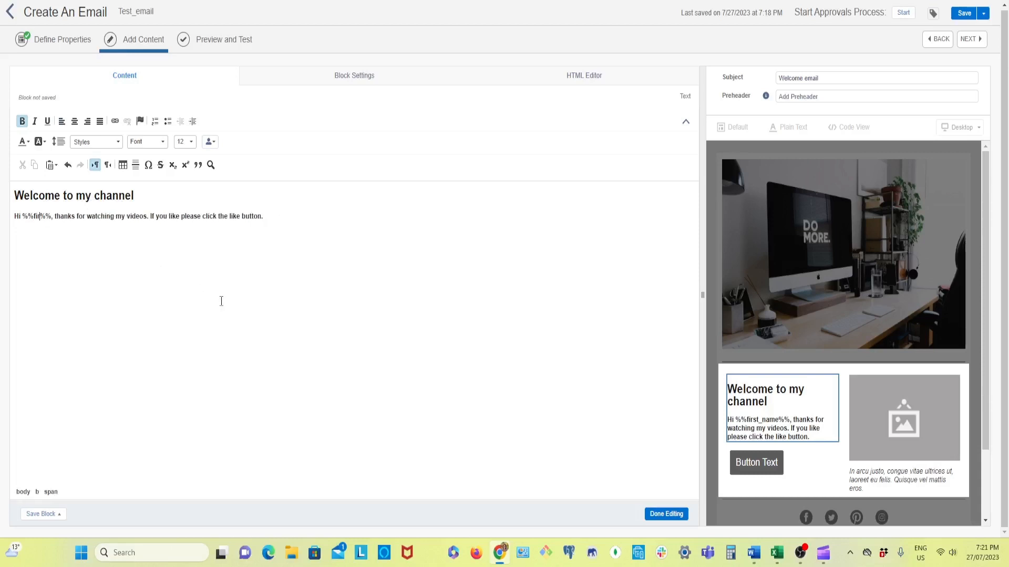
key(BackSpace)
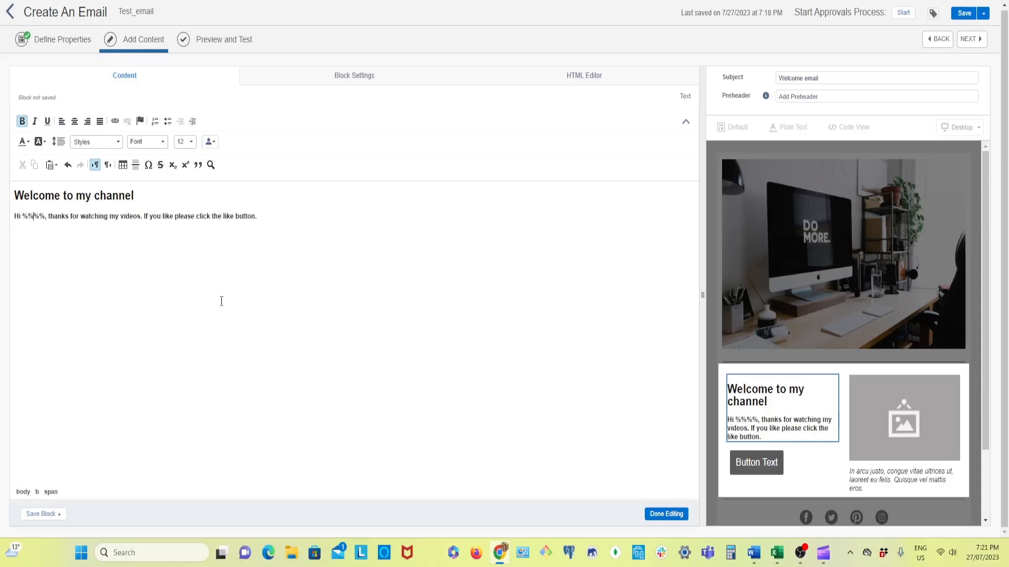
- Enter the expression =IIF(EMPTY(first_name)) between the greeting's percent signs
text(=)
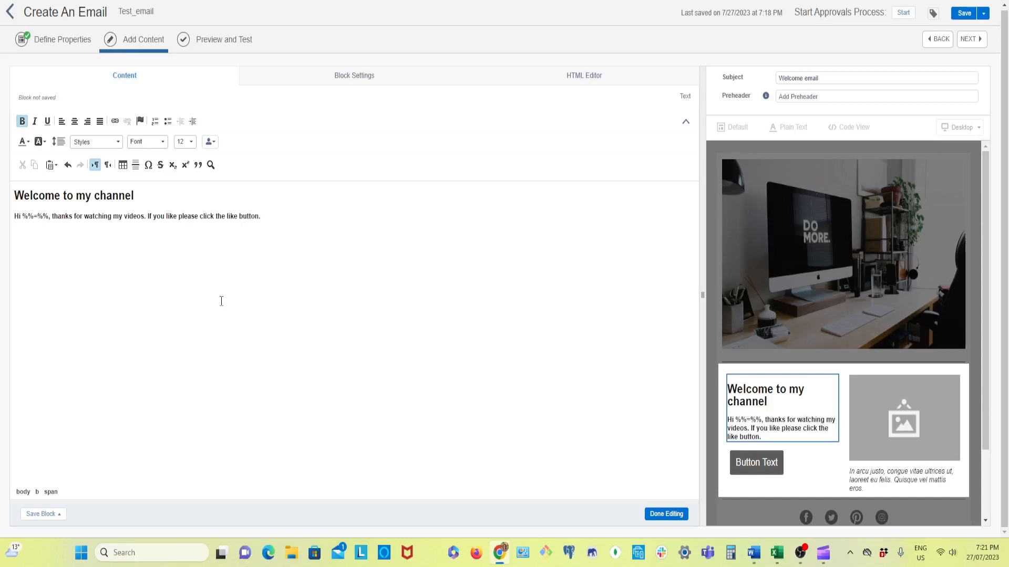
text(IIF)
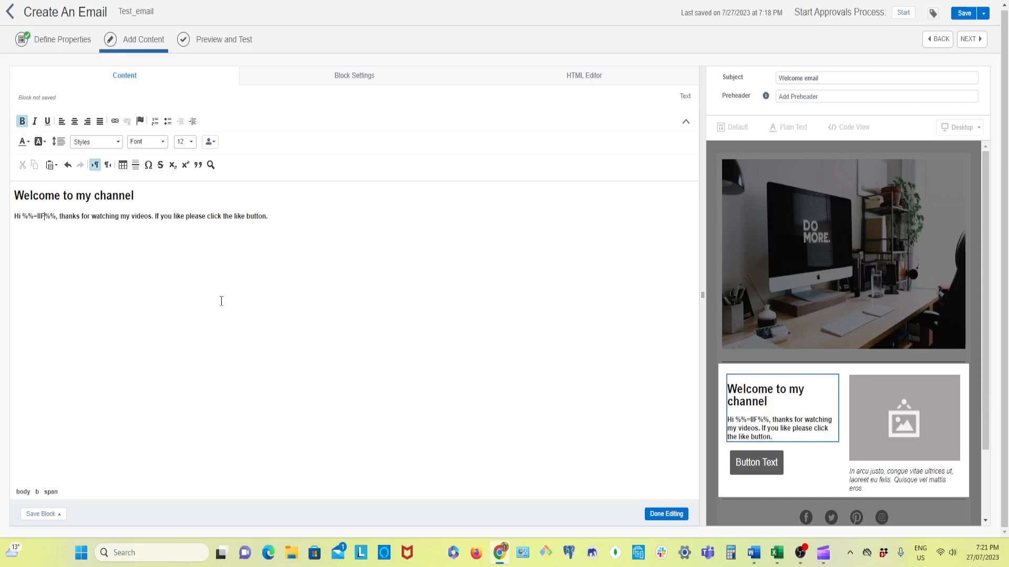
text(()
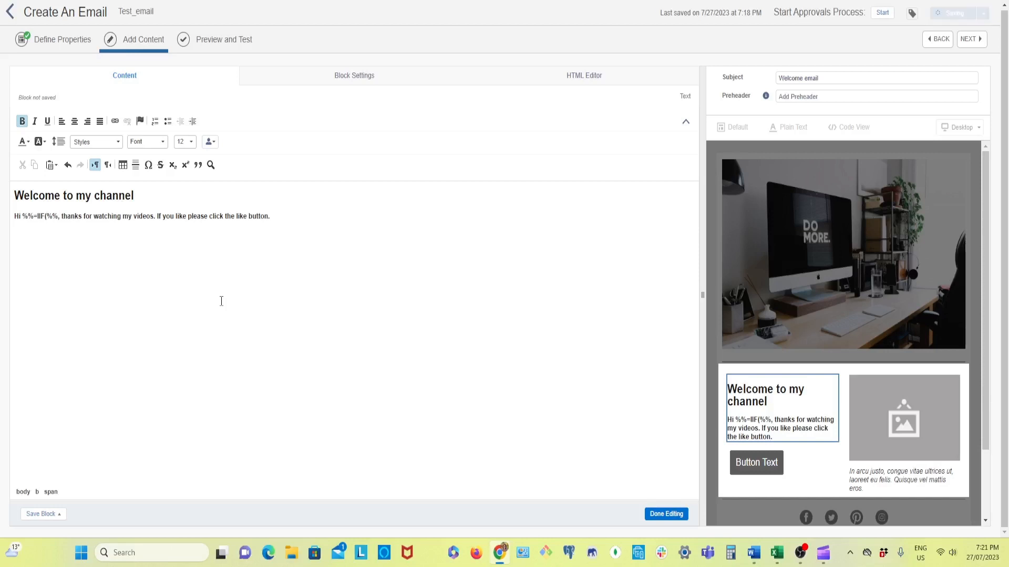
text(EMPTY)
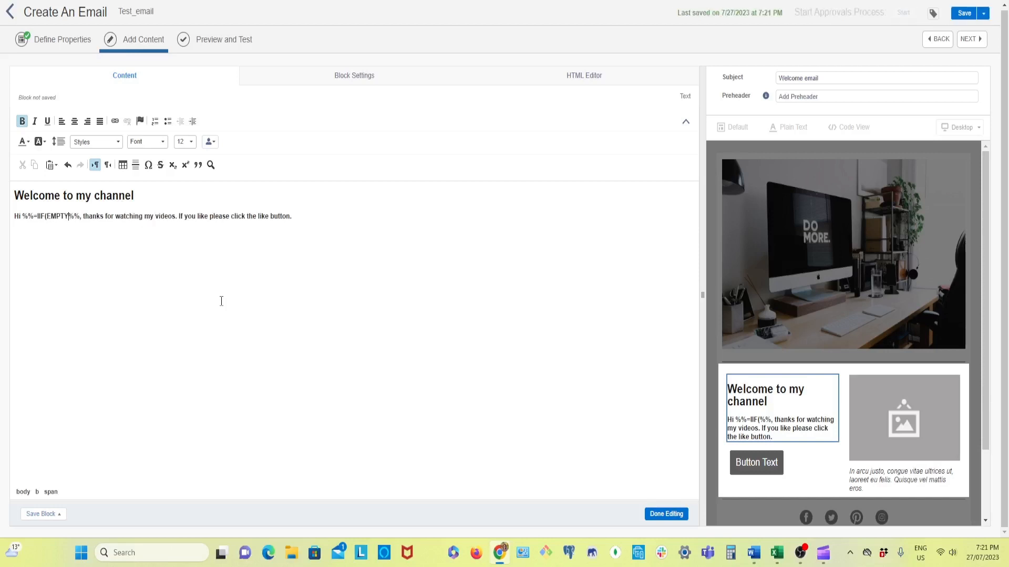
text(()
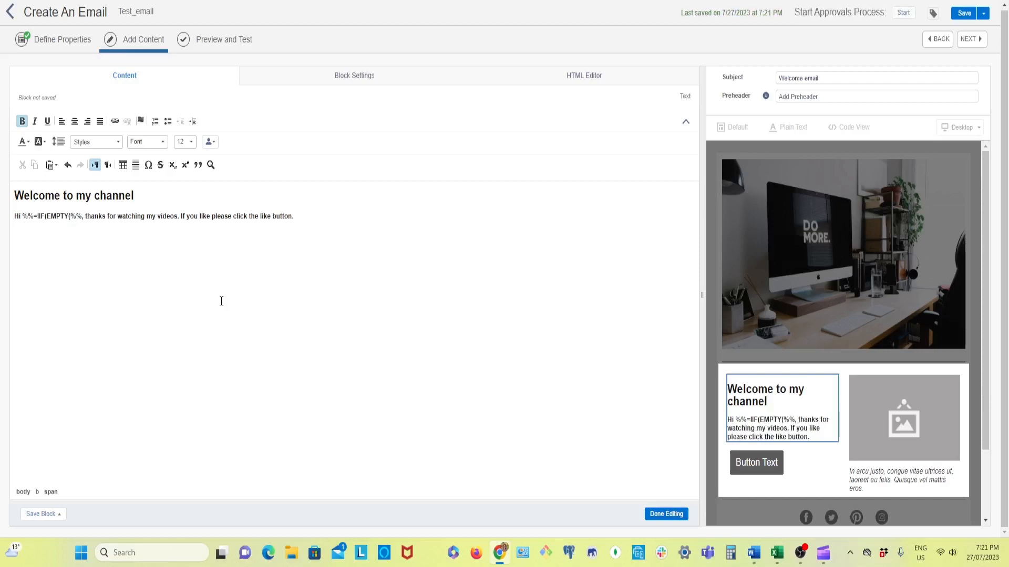
text(firs)
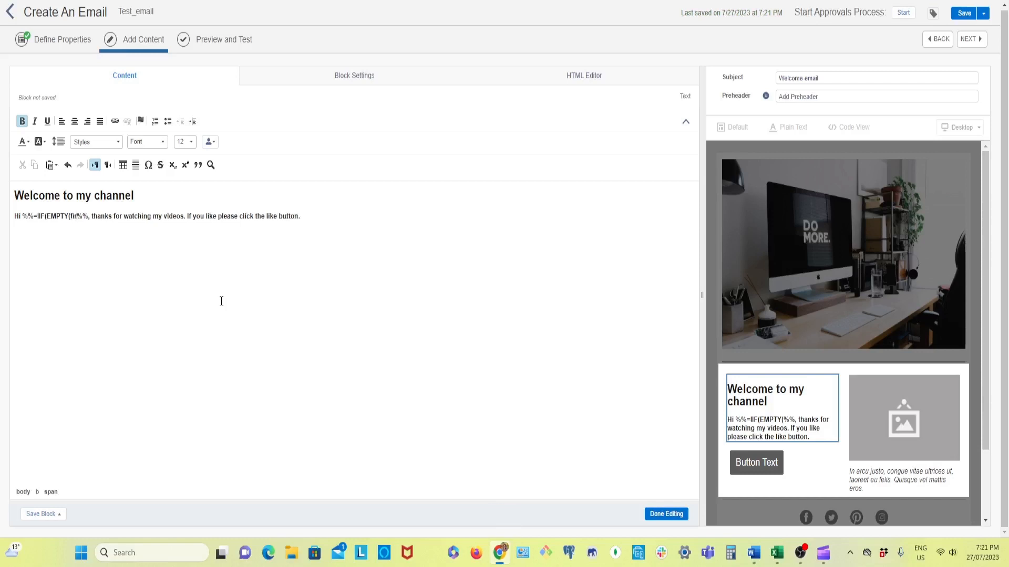
text(t_)
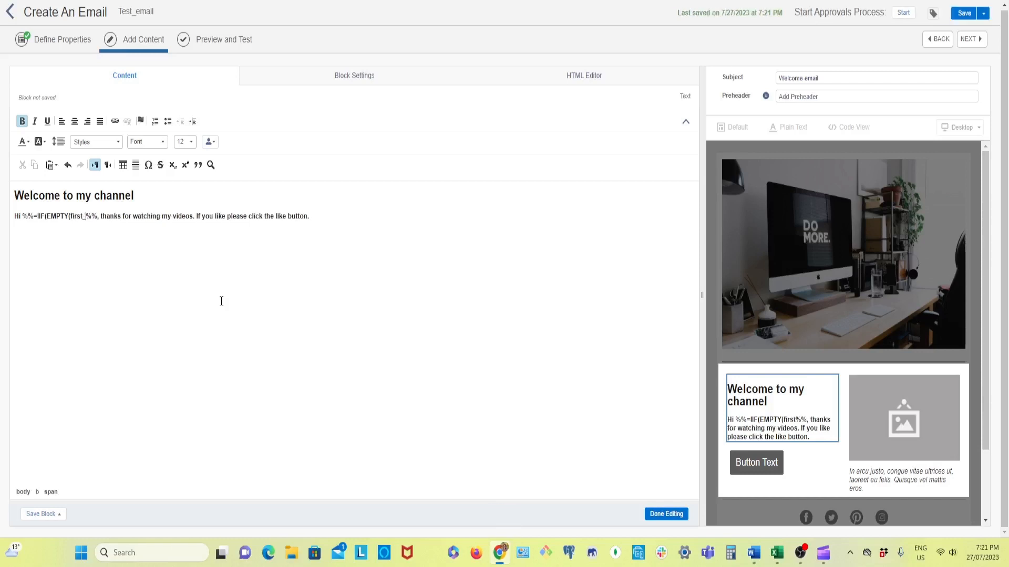
text(name)
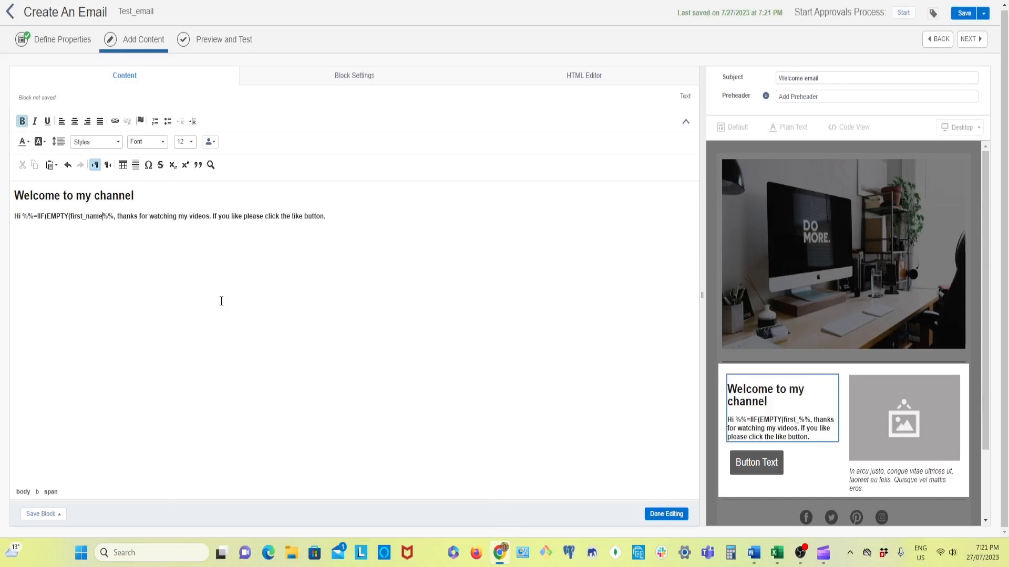
text())
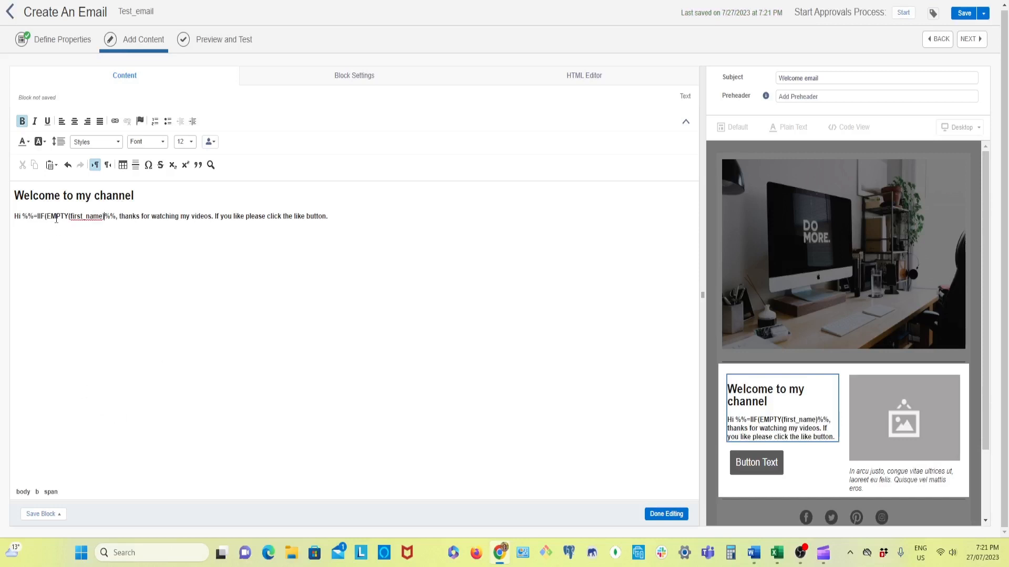
double_click(72, 216)
click(106, 216)
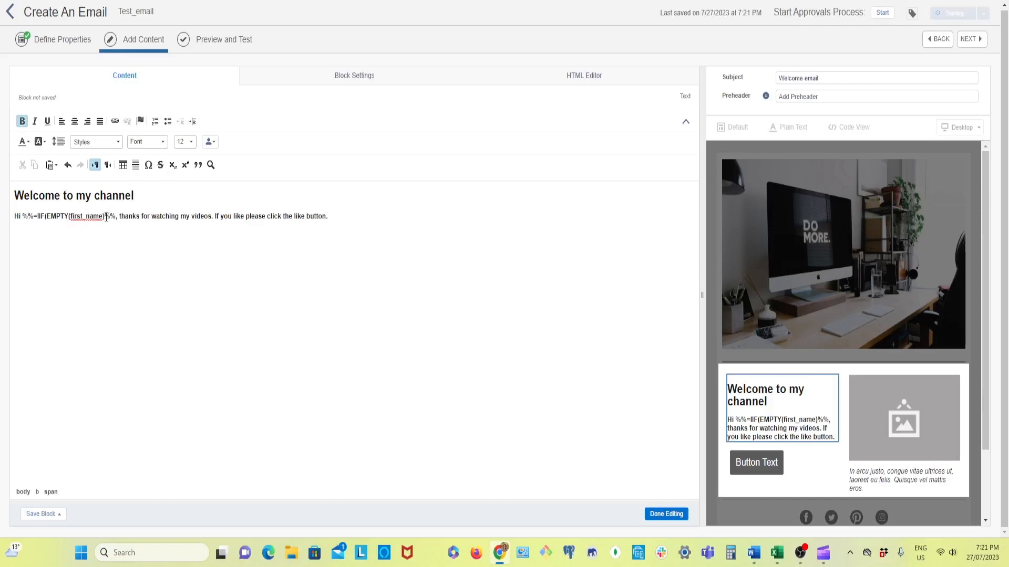
text())
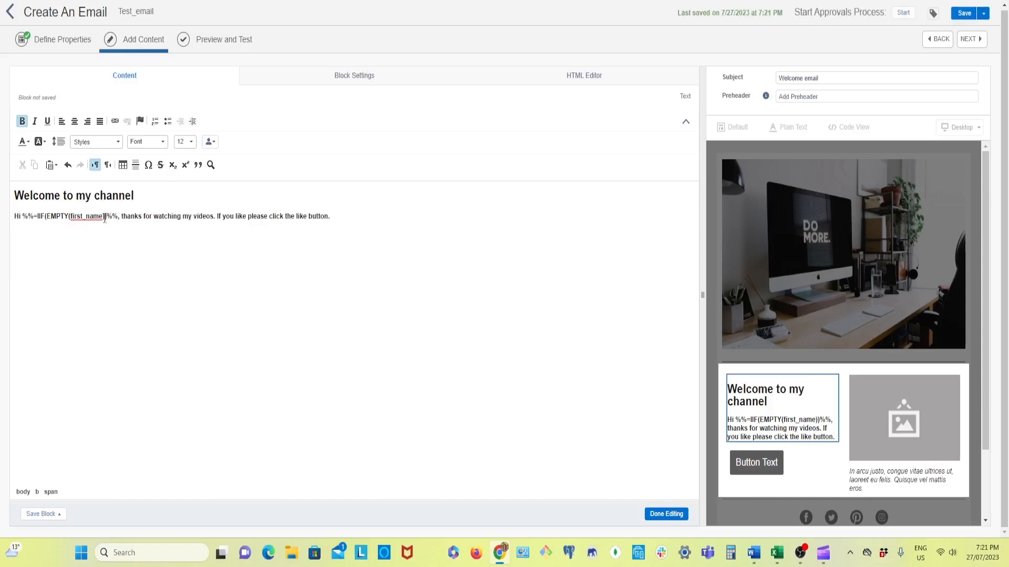
- Add 'My valued subscriber' in single quotes as the IIF function's second argument, after EMPTY(first_name)
text(, )
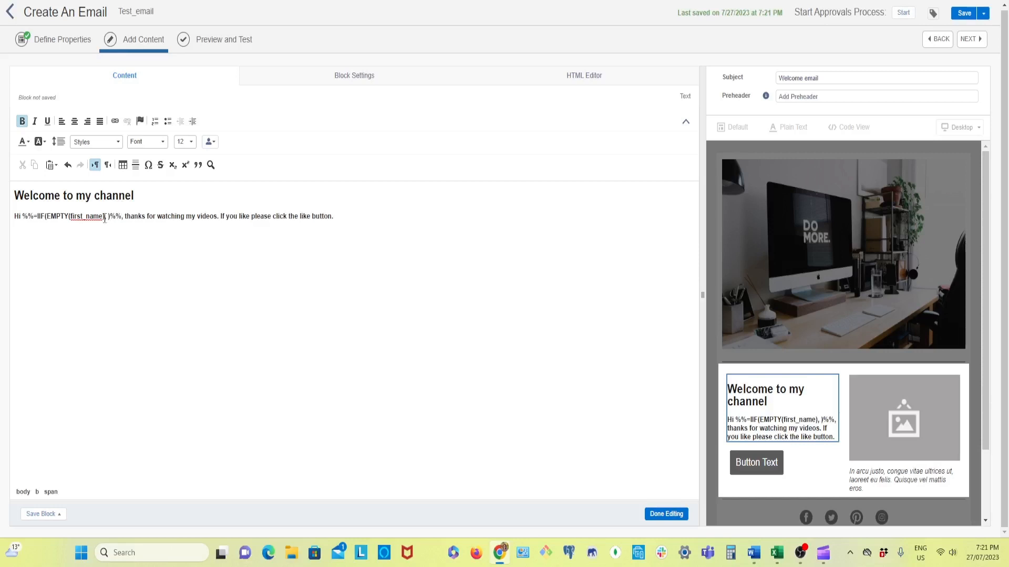
text(')
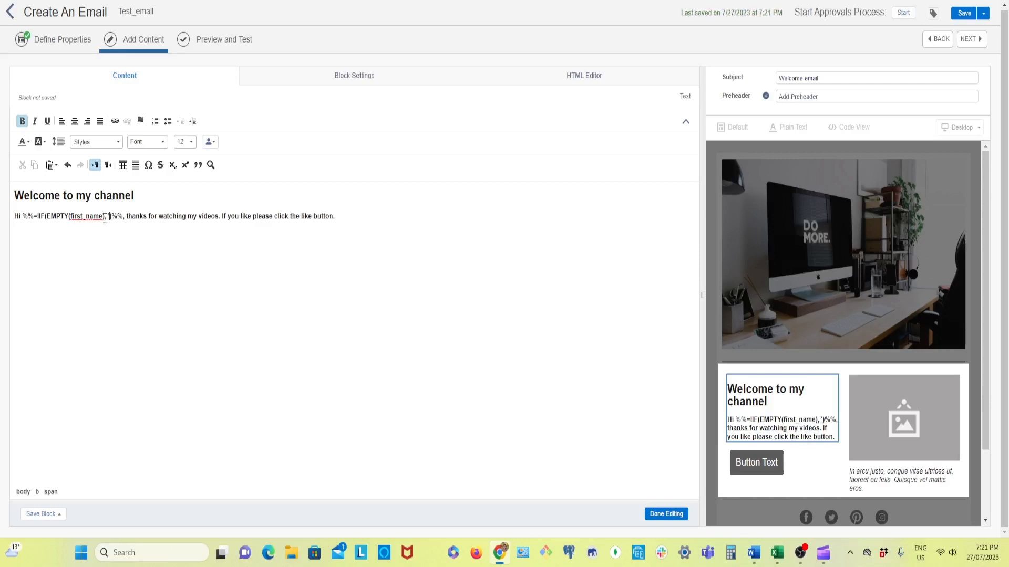
text(My )
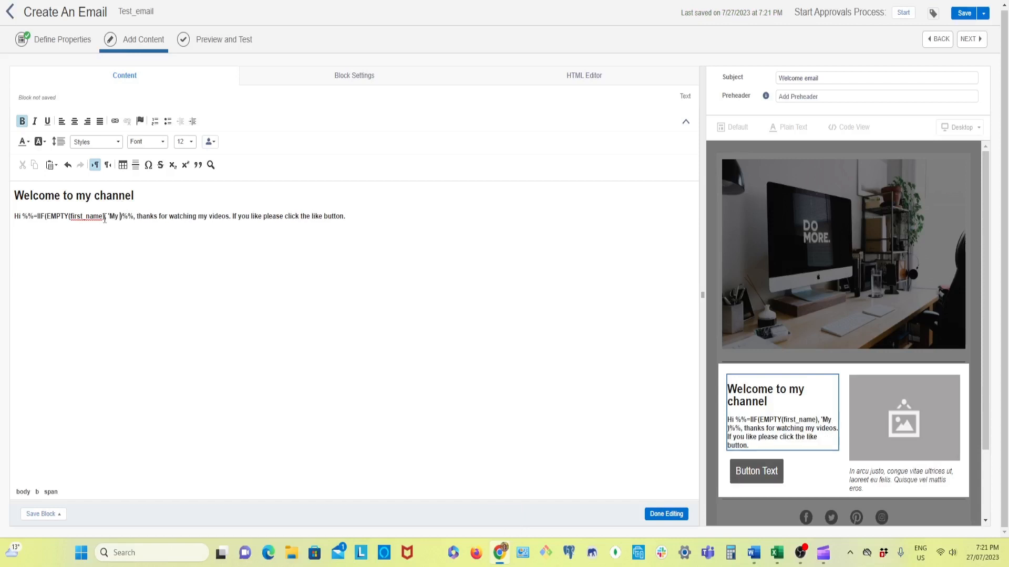
text(valu)
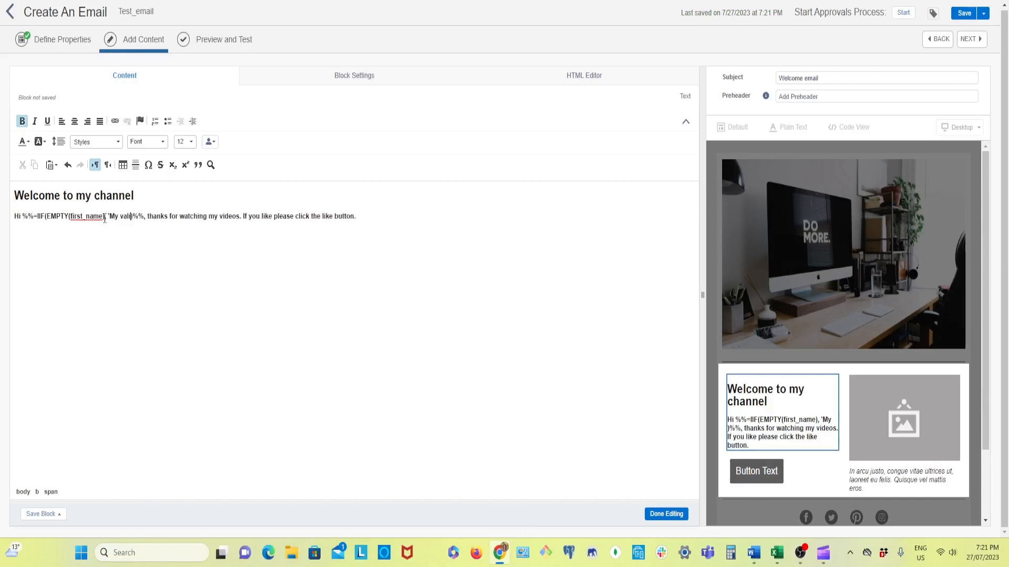
text(ed )
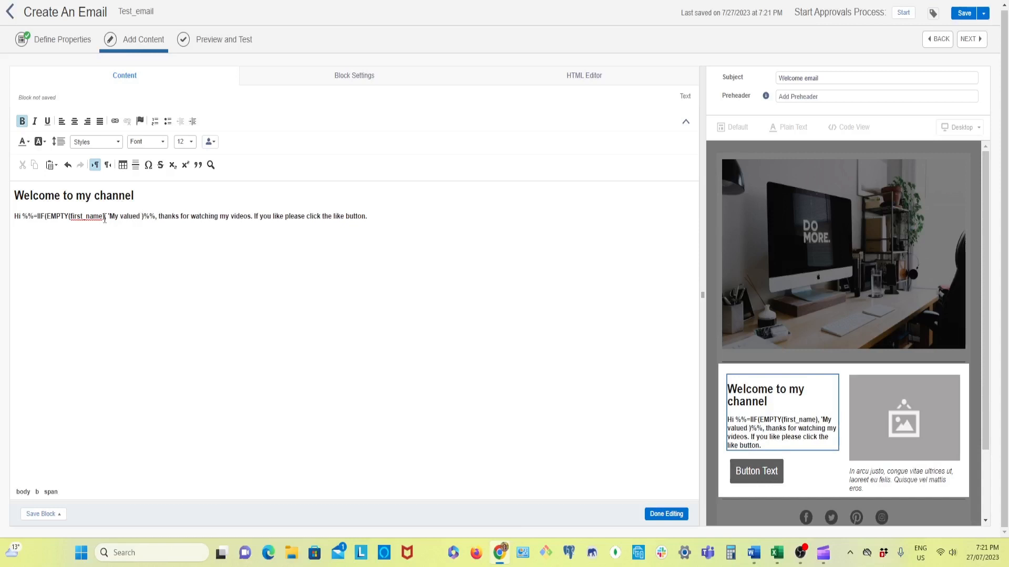
text(subscri)
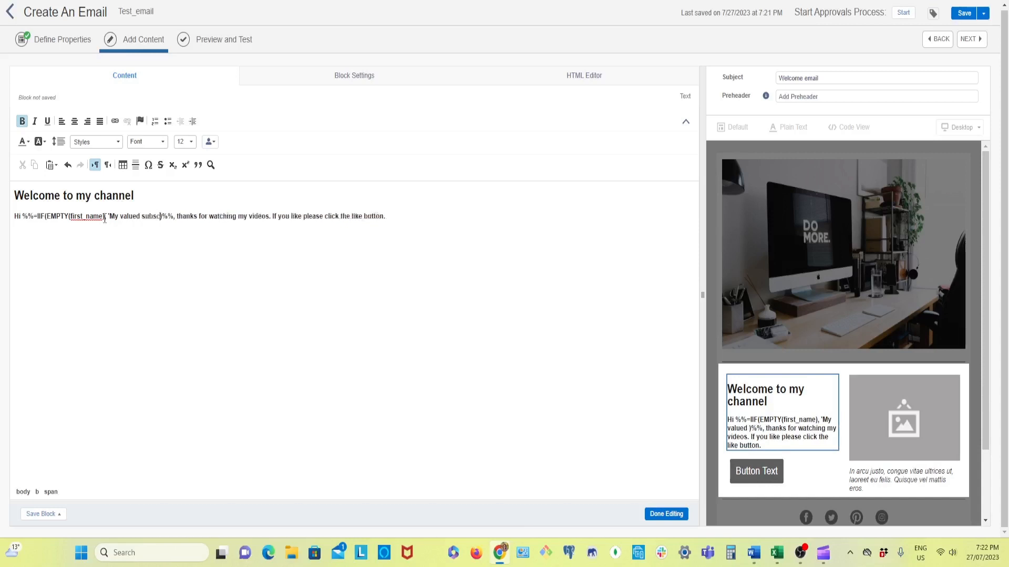
text(ber)
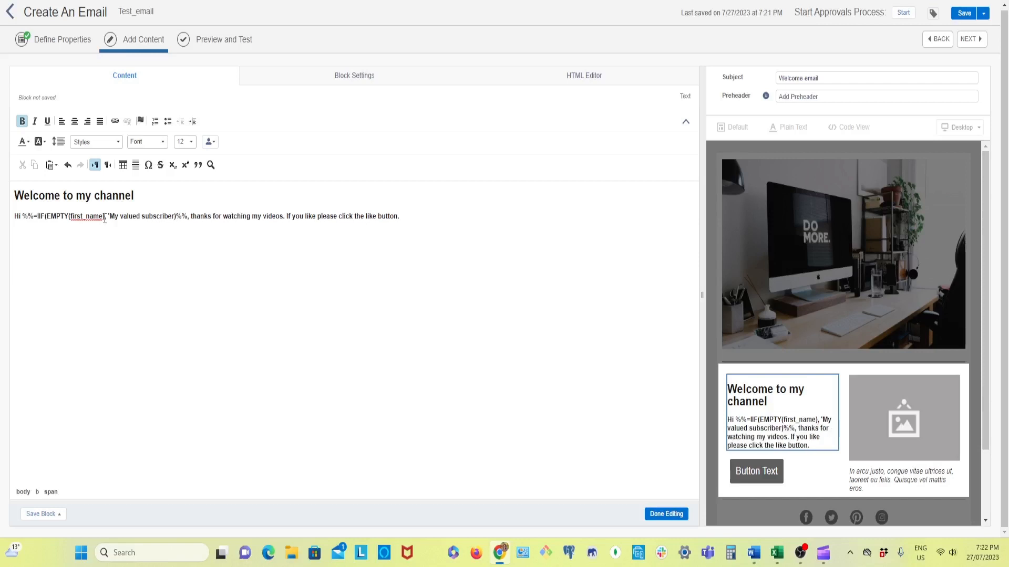
text(')
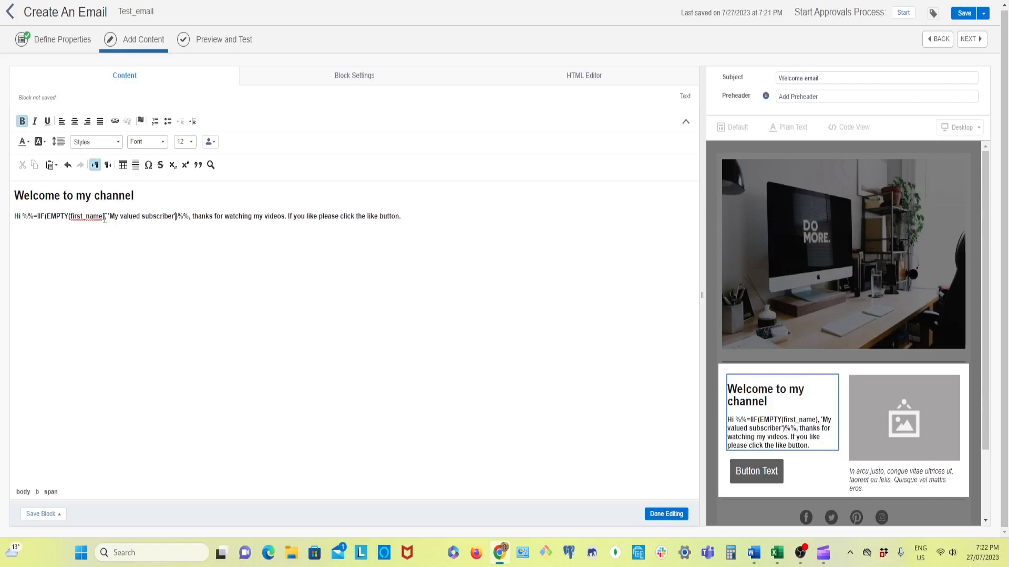
- Add first_name as the IIF function's third argument, separated by a comma
text(,)
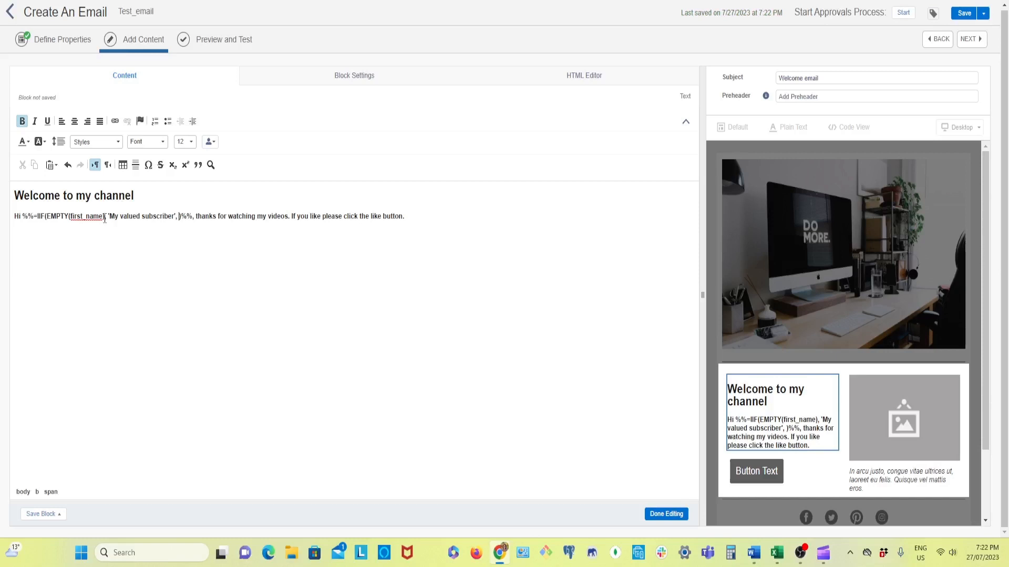
text(first)
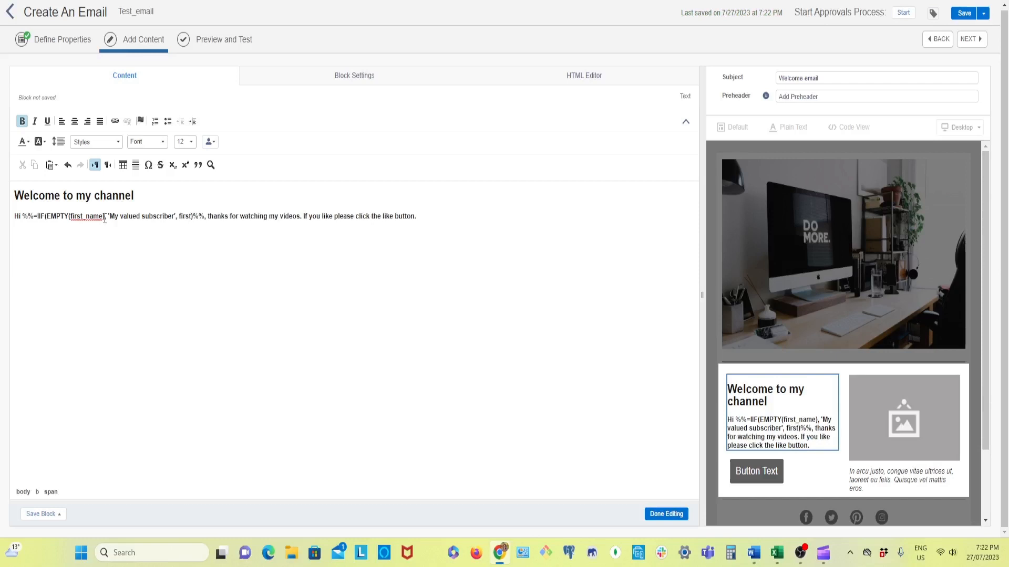
text(_name)
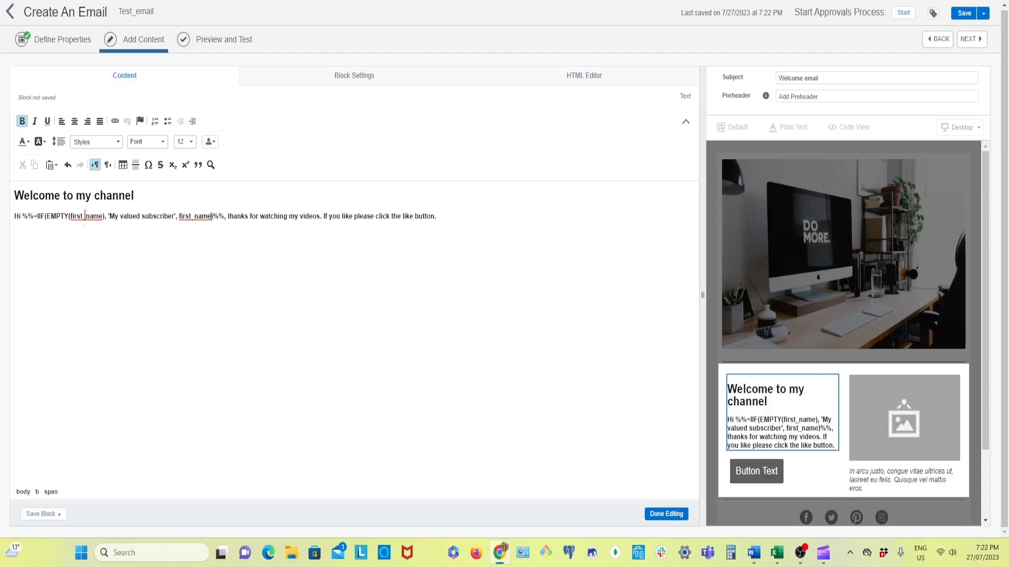
drag(111, 218, 176, 221)
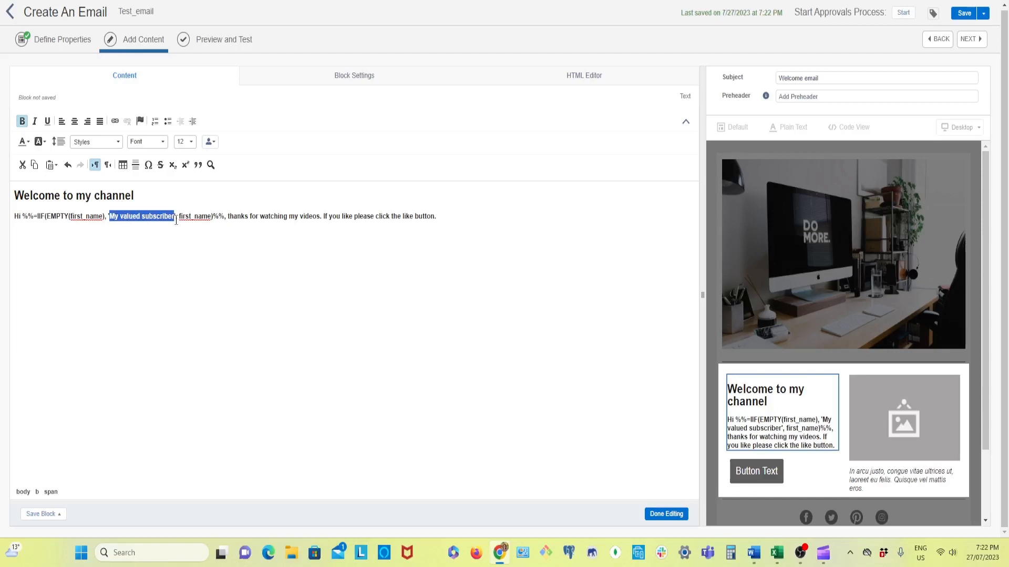
click(179, 217)
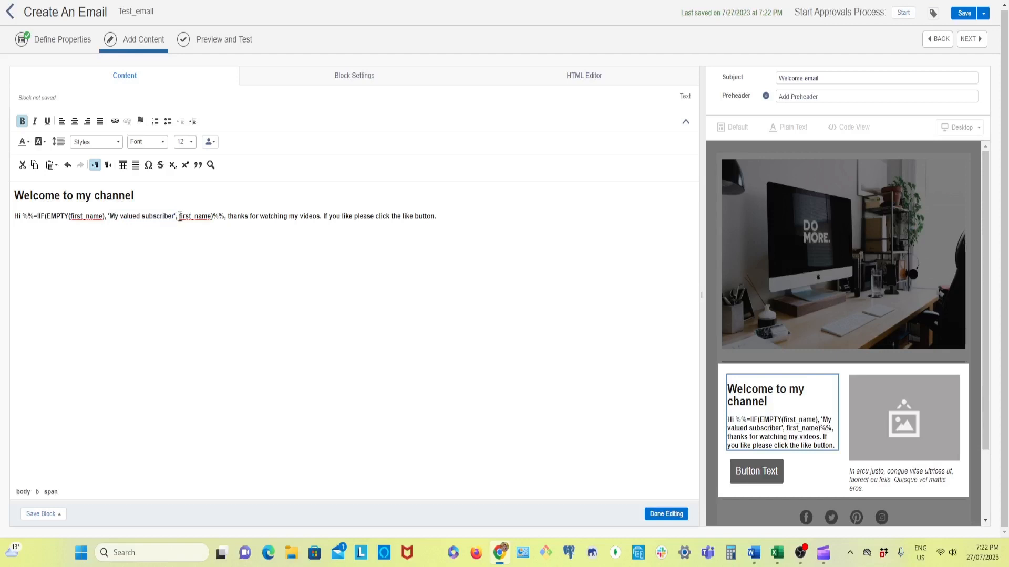
drag(179, 217, 208, 221)
- Finish editing the greeting's text block and save the email
click(461, 218)
click(656, 514)
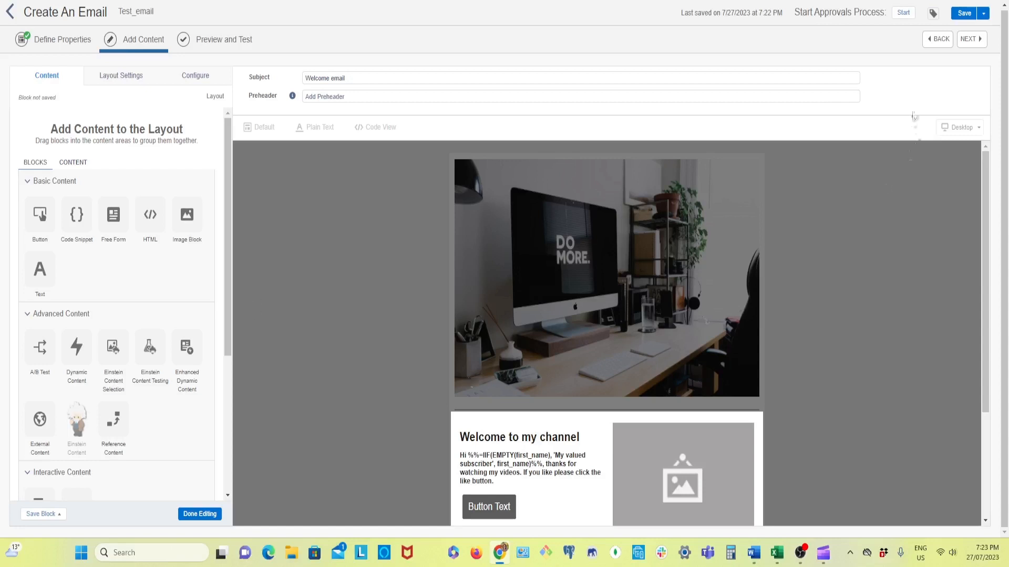
click(964, 13)
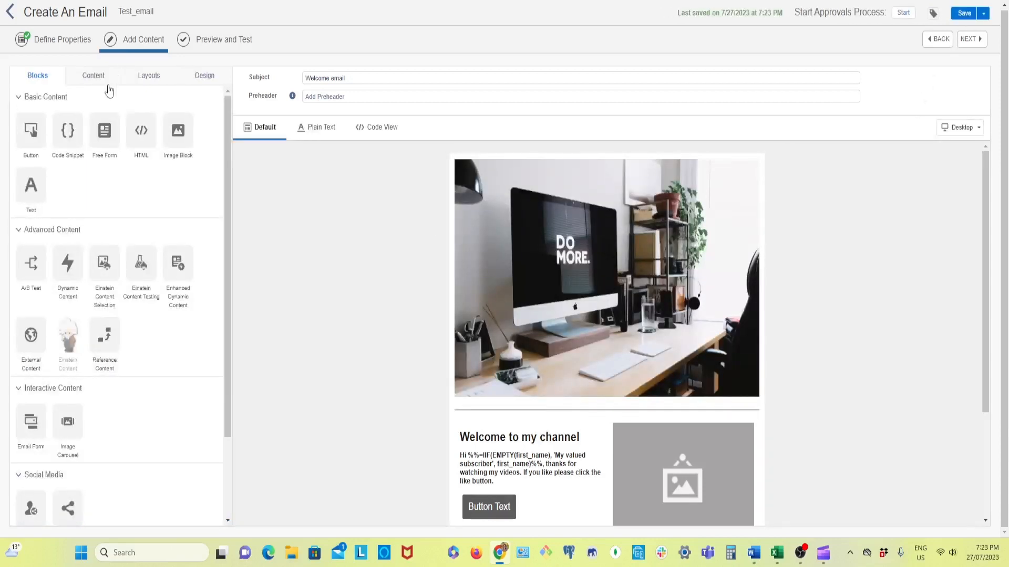
- Open the email's subscriber preview and list the recipients in the test1 data extension
click(216, 41)
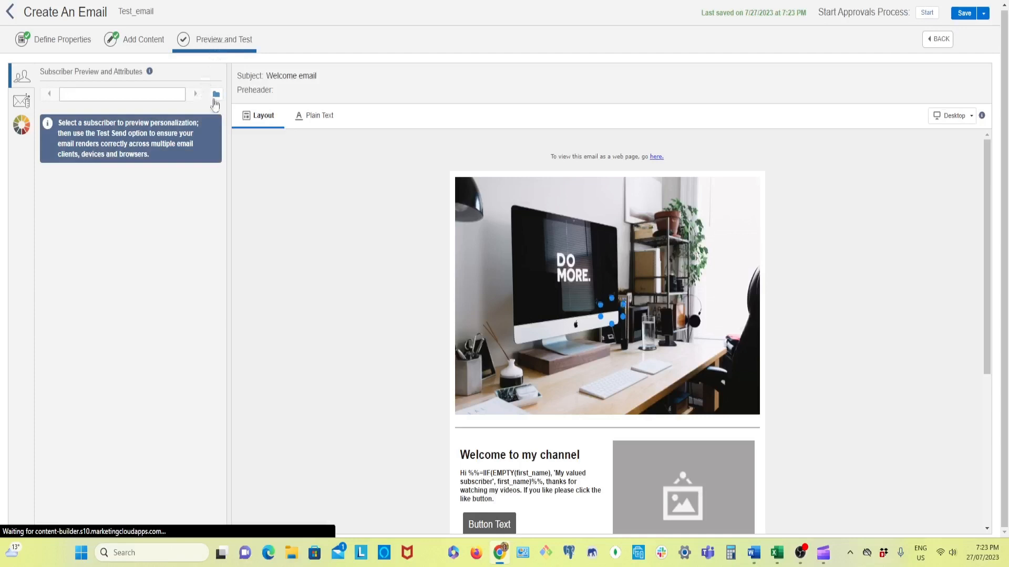
click(215, 98)
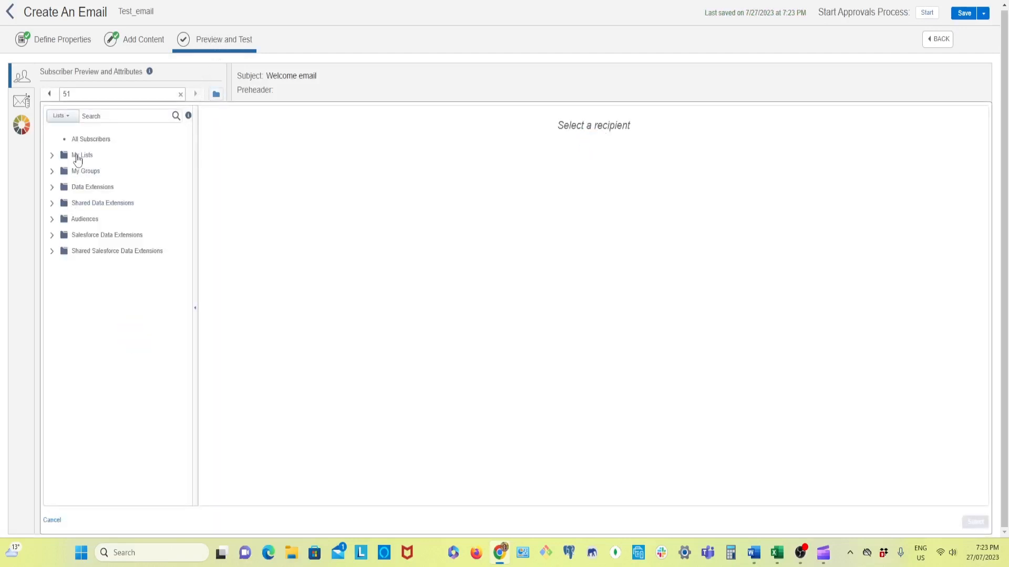
click(52, 188)
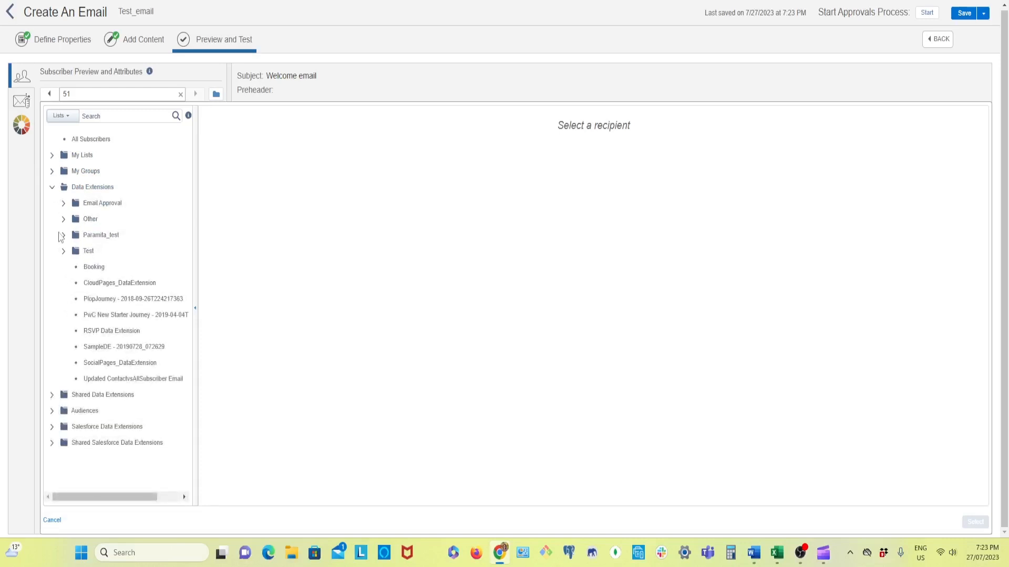
click(64, 237)
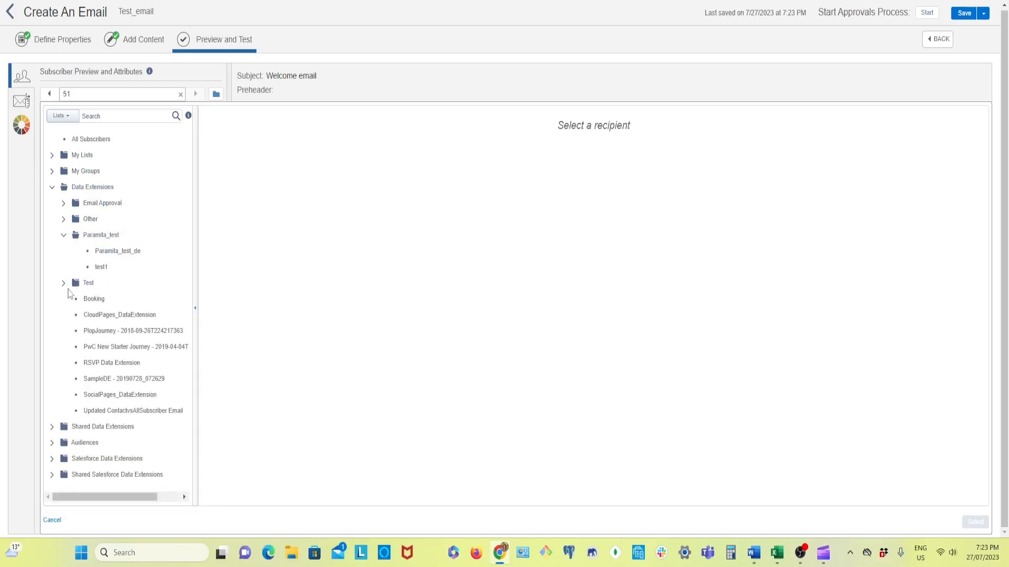
click(101, 268)
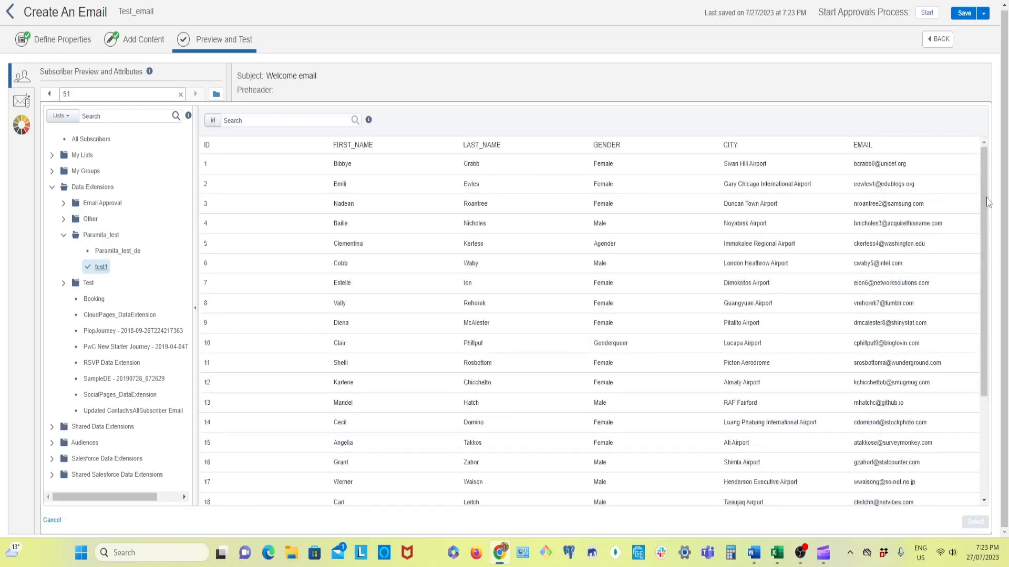
- Select the subscriber in row 49 of the test1 data extension as the preview recipient
drag(983, 202, 983, 351)
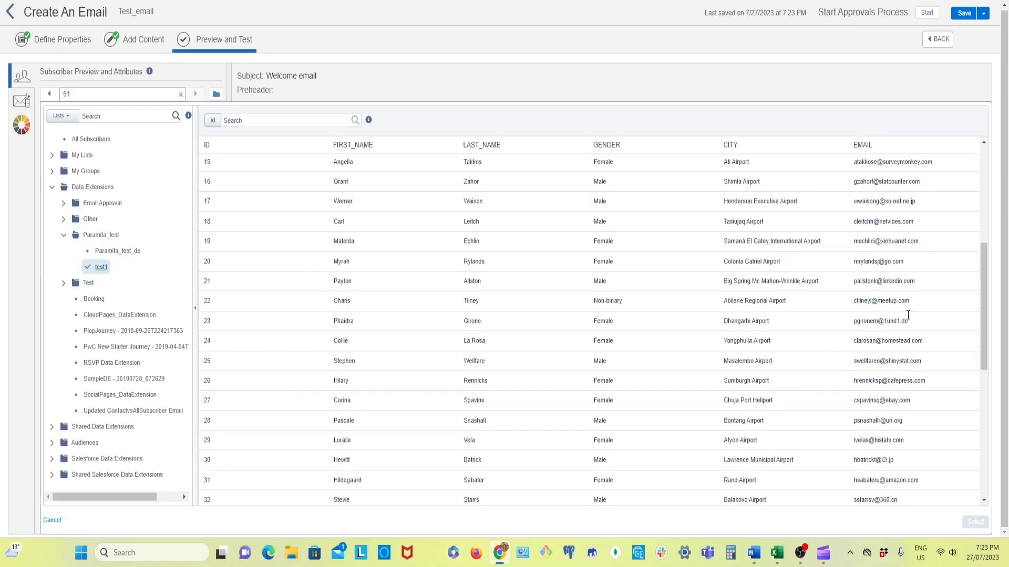
drag(985, 288, 980, 475)
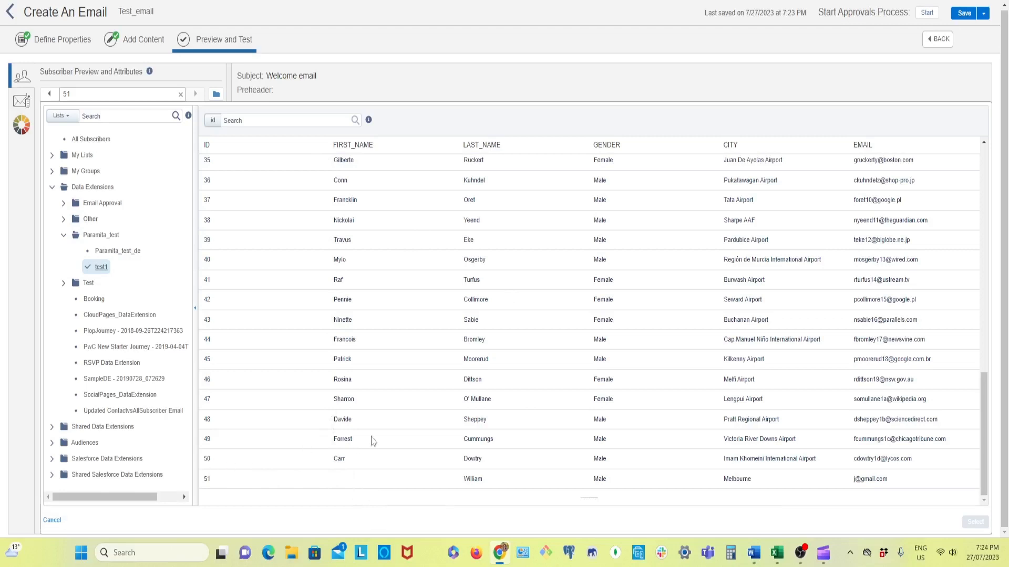
click(342, 439)
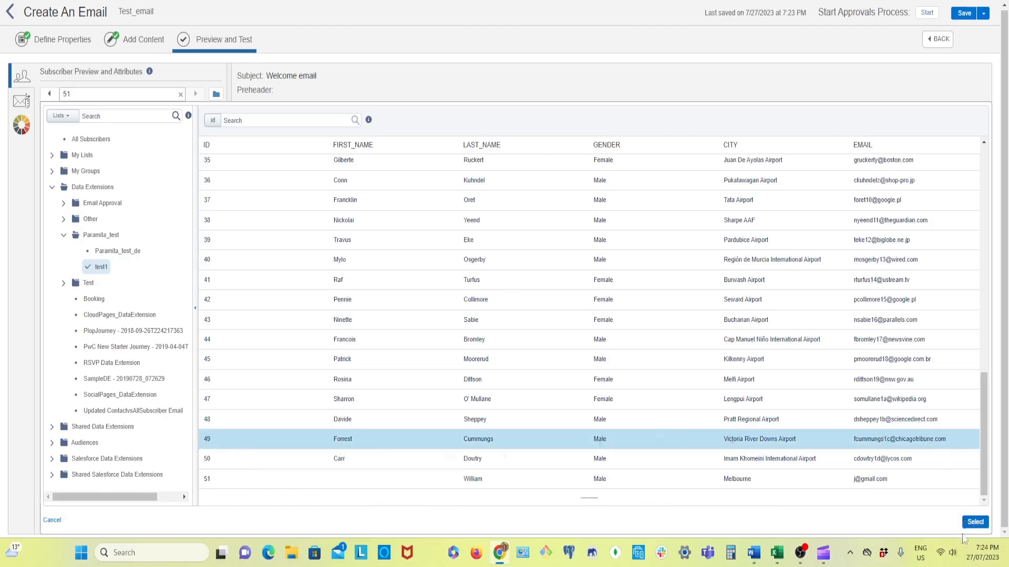
click(976, 522)
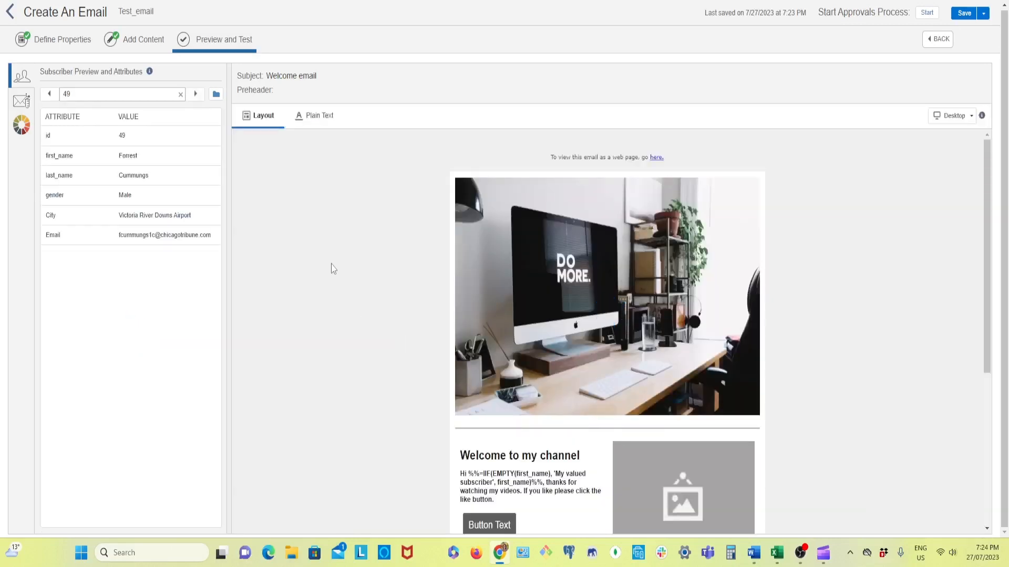
- Check how the greeting's IIF expression renders in the preview for a subscriber with a first name
scroll(332, 269, down, 3)
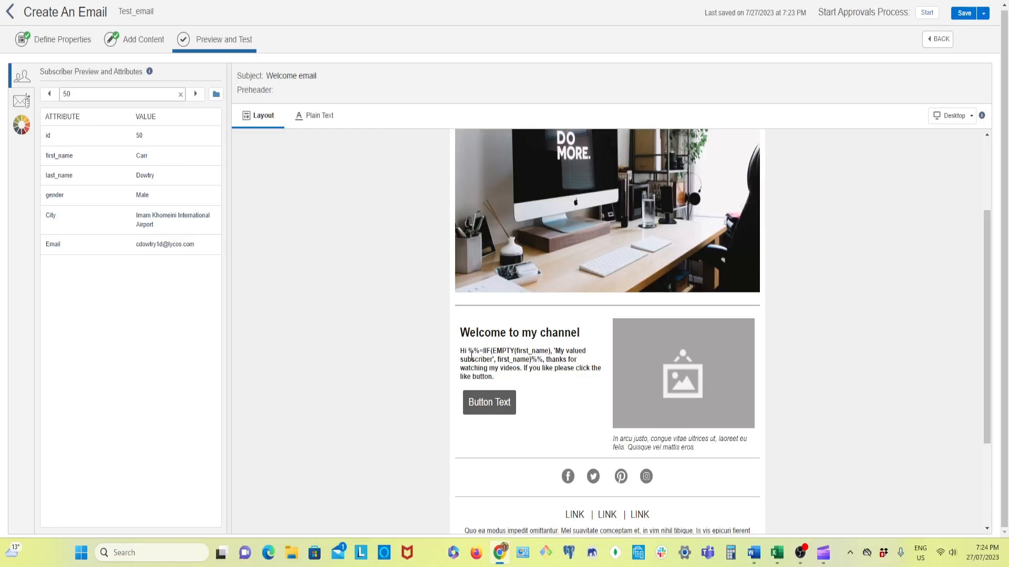
drag(463, 351, 552, 360)
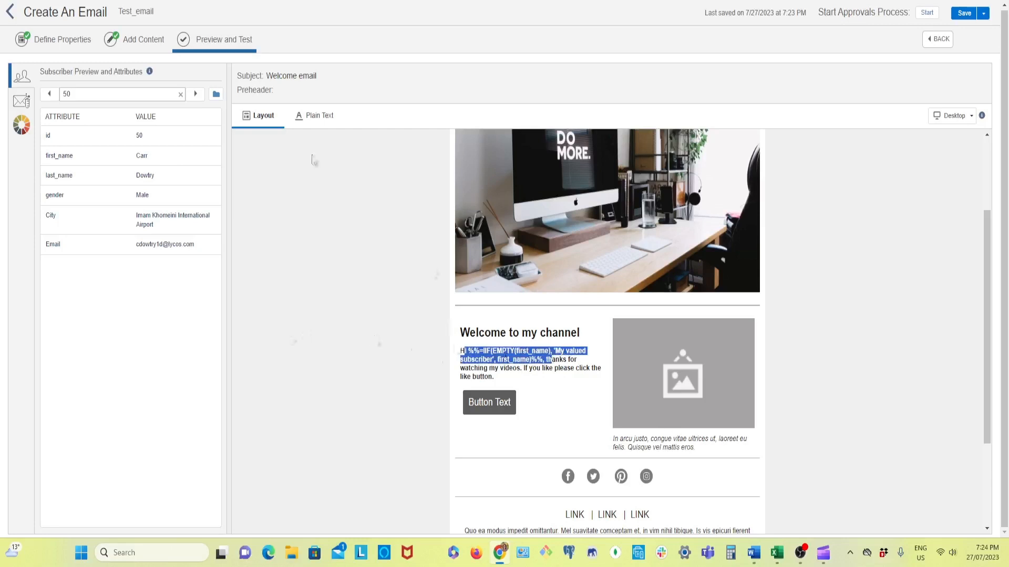
click(542, 381)
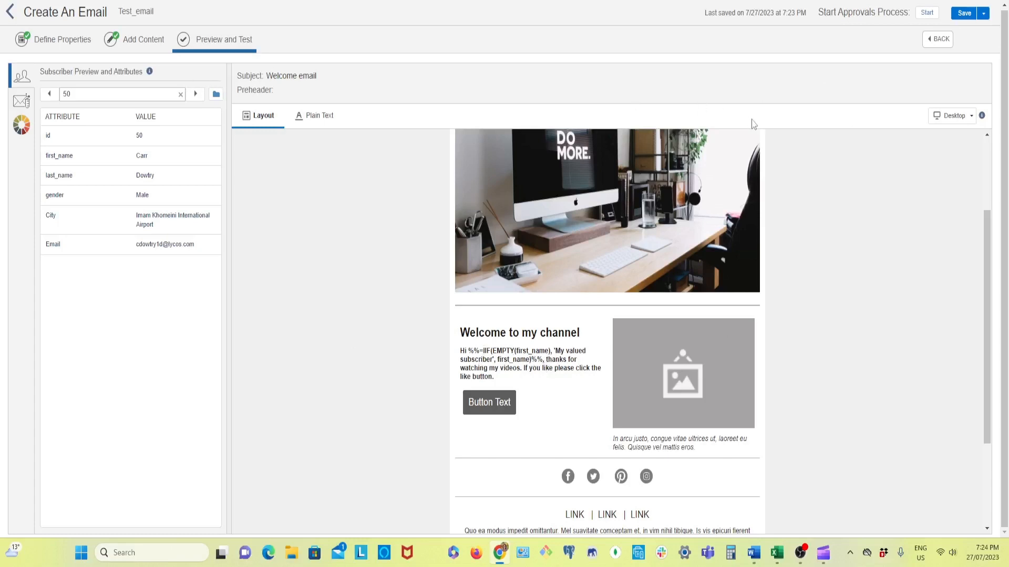
- Insert the missing = before the closing %% of the greeting's IIF expression and save the email
click(938, 40)
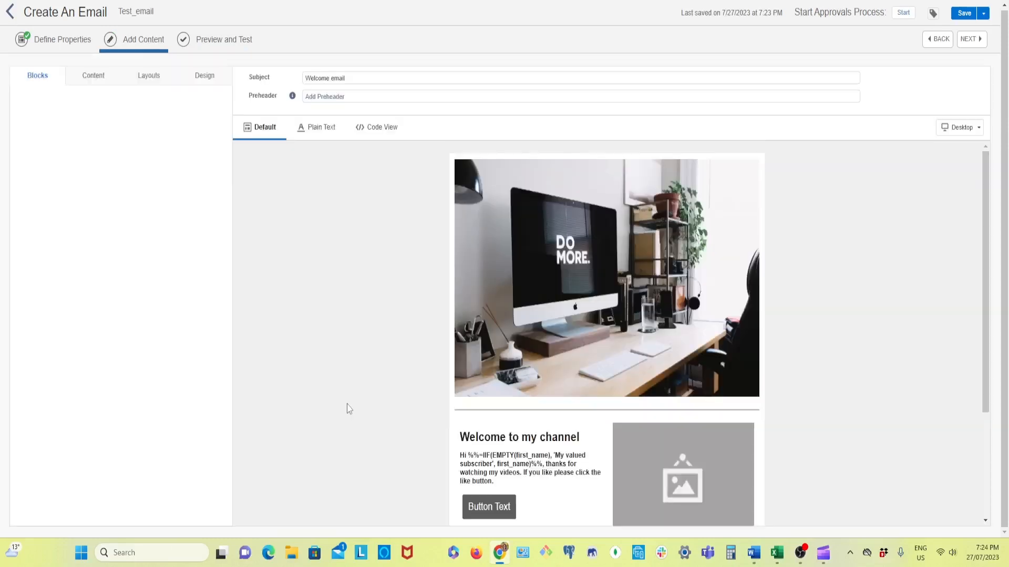
click(506, 462)
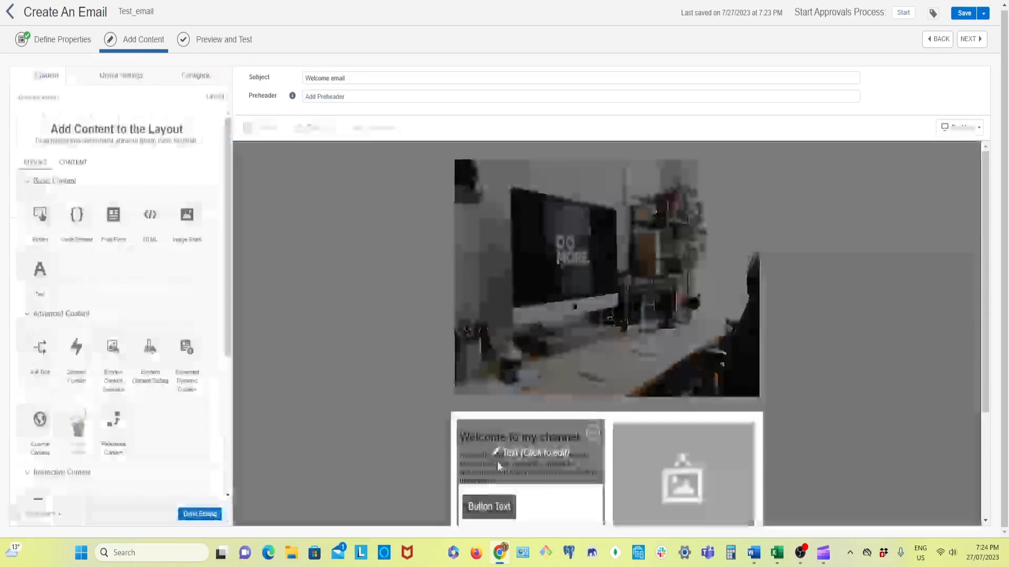
click(496, 451)
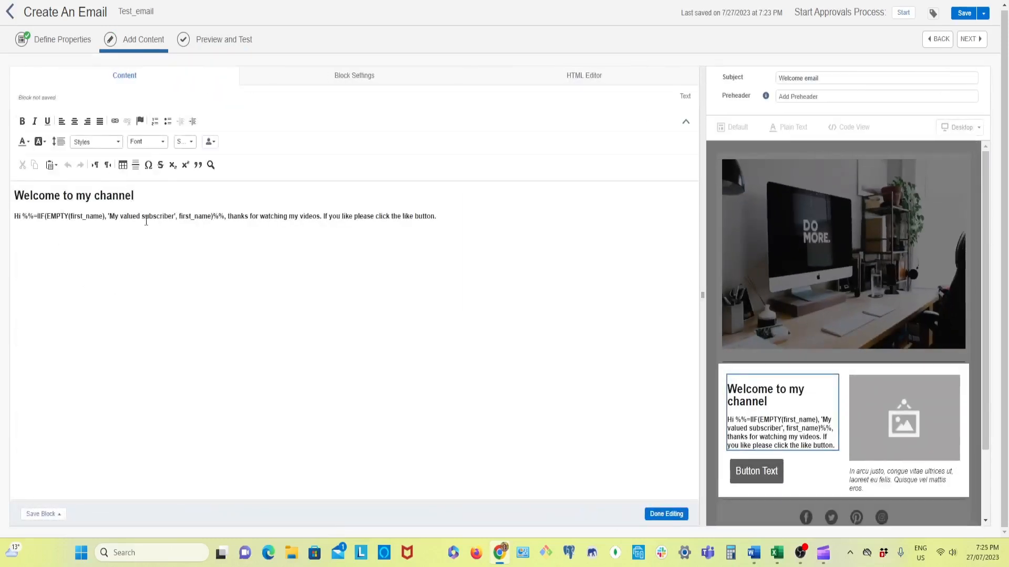
click(214, 216)
text(=)
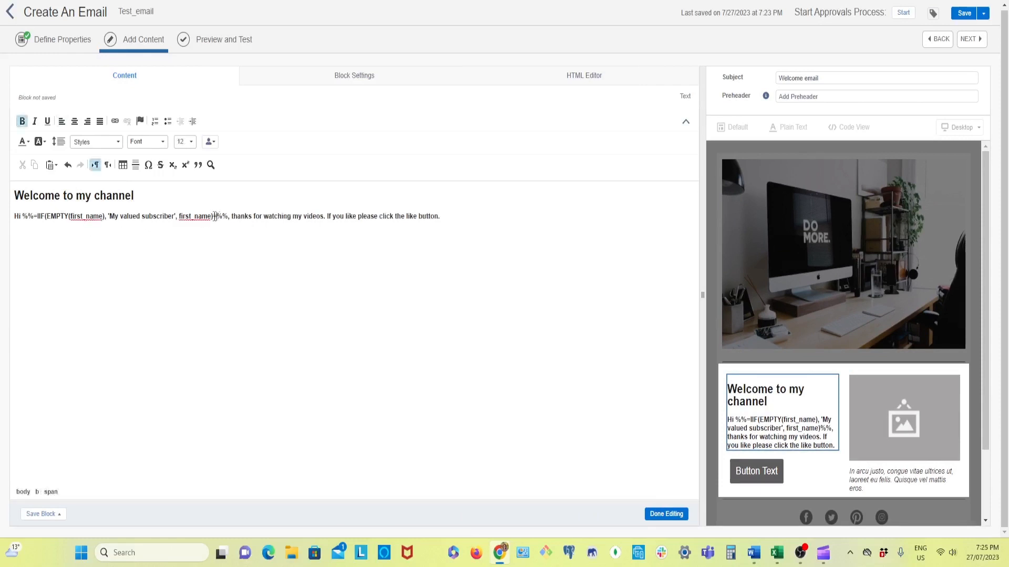
click(668, 516)
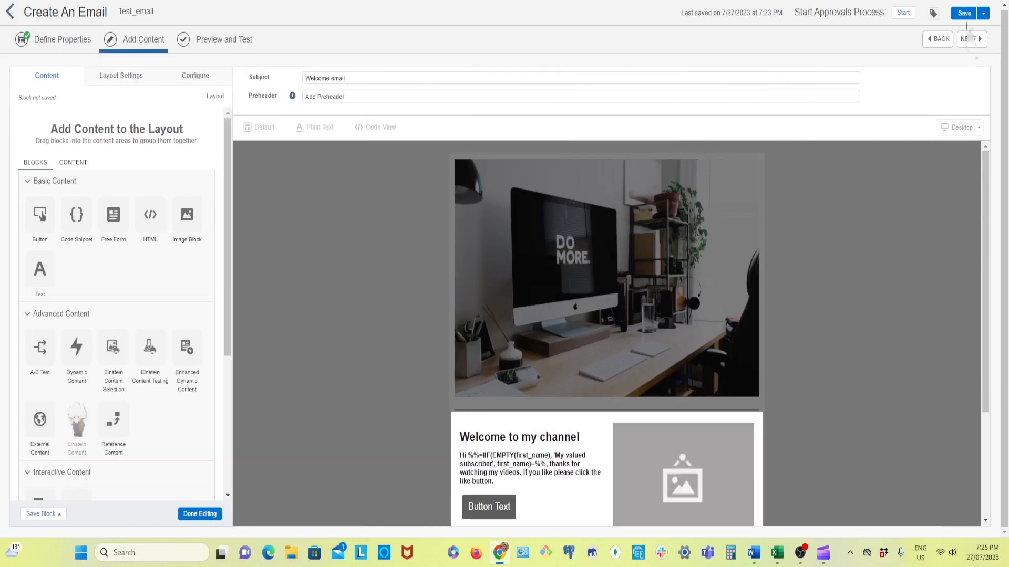
click(963, 14)
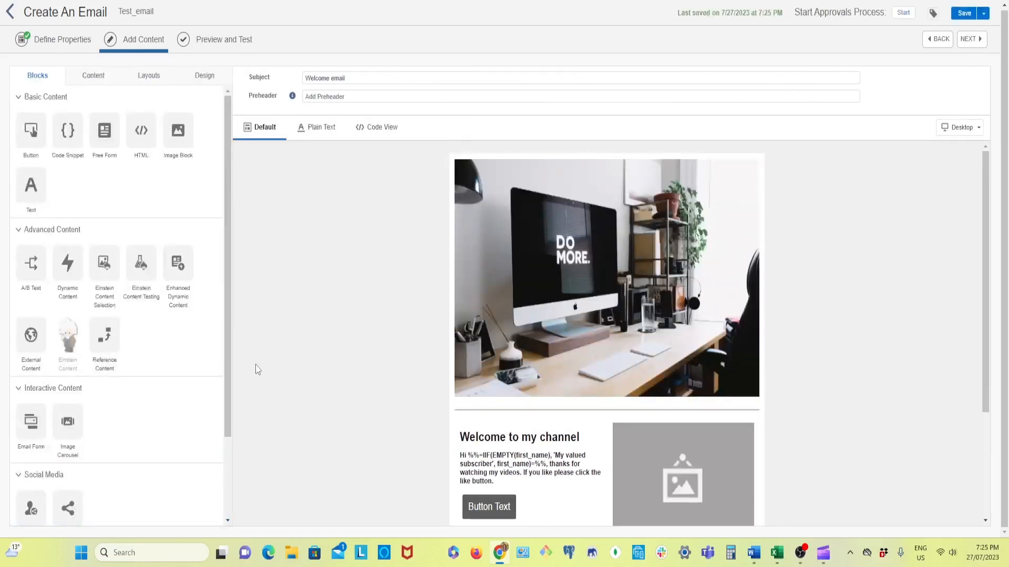
- Preview the corrected greeting for the current subscriber and for the following one whose first_name is empty
click(216, 47)
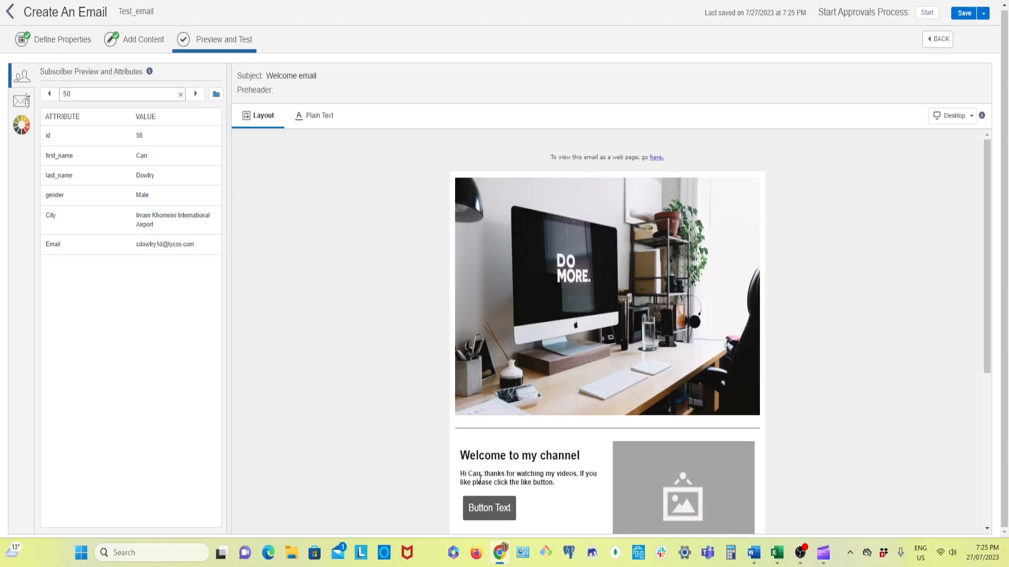
click(197, 96)
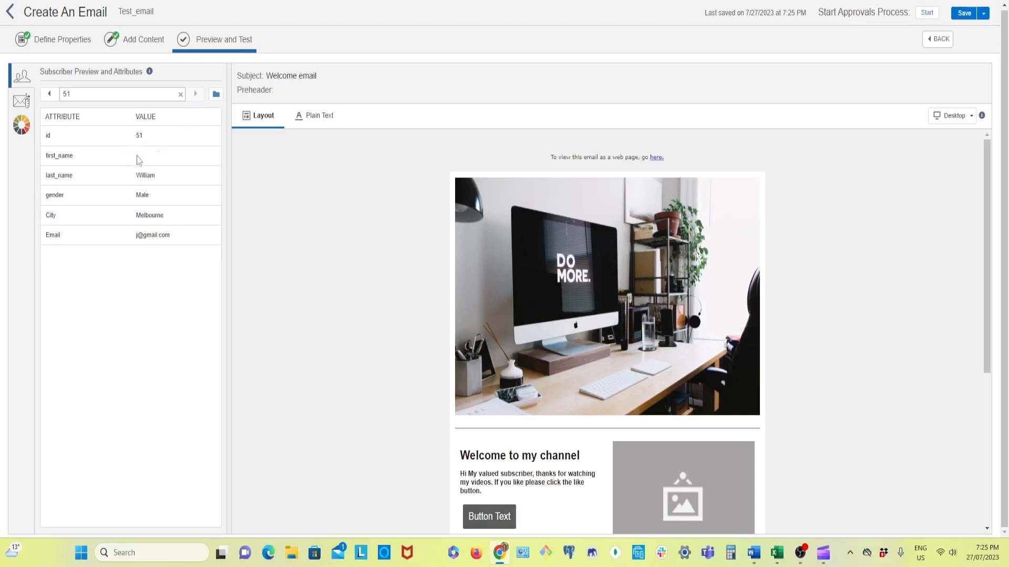
scroll(474, 482, down, 3)
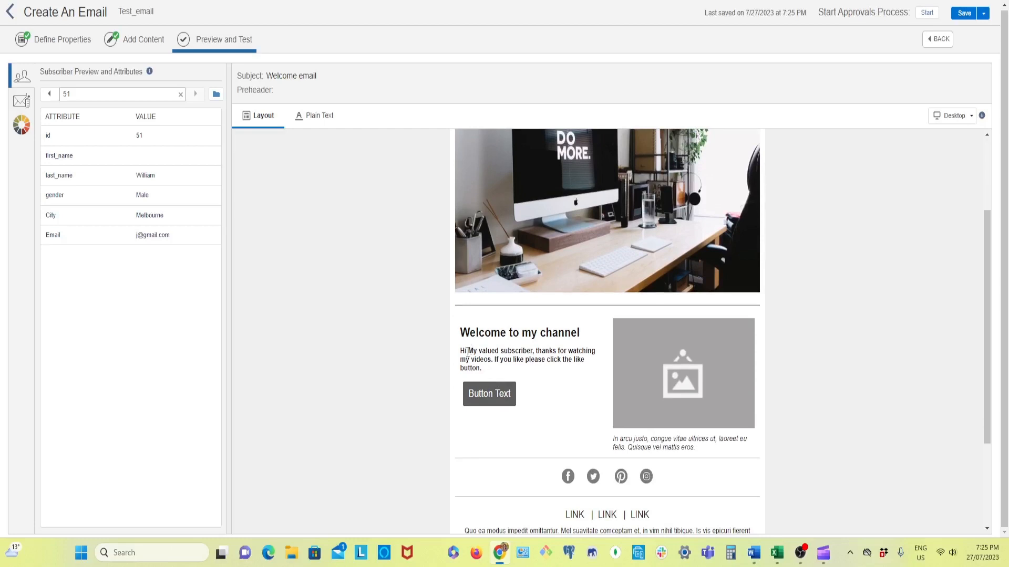
drag(468, 351, 539, 352)
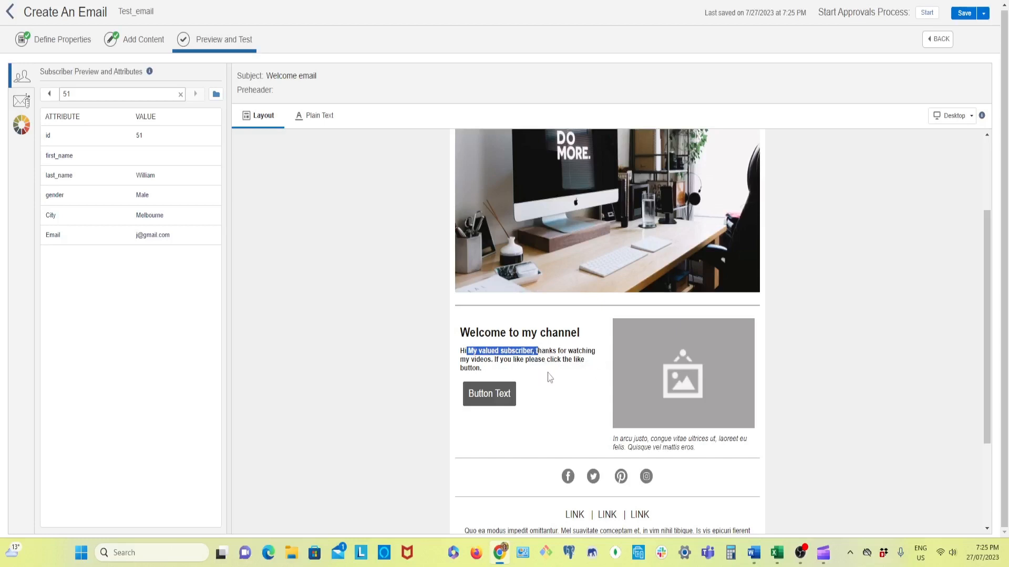
click(515, 373)
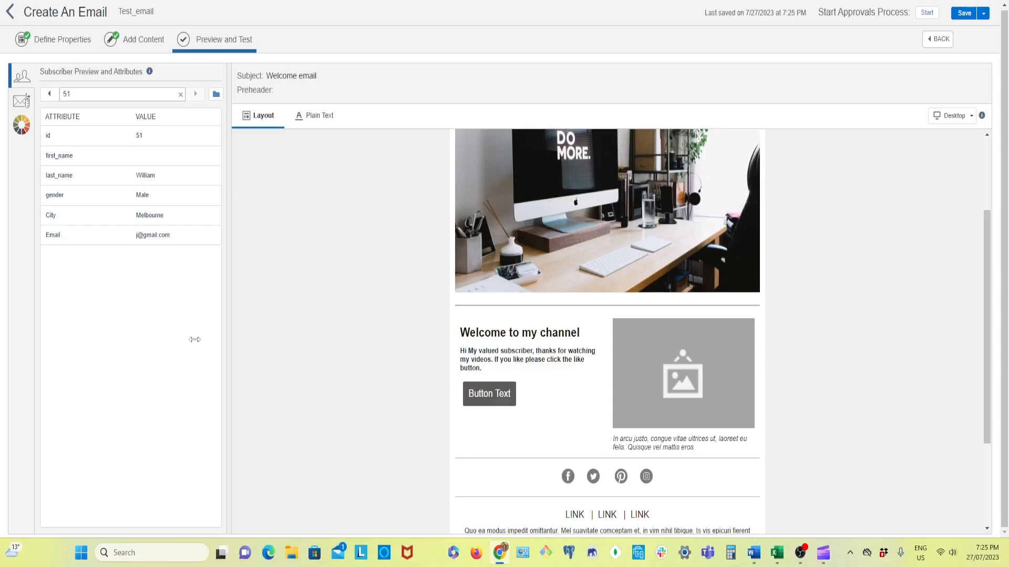
- Go back two subscribers in the preview and forward again to the one without a first name, comparing their greetings
click(50, 96)
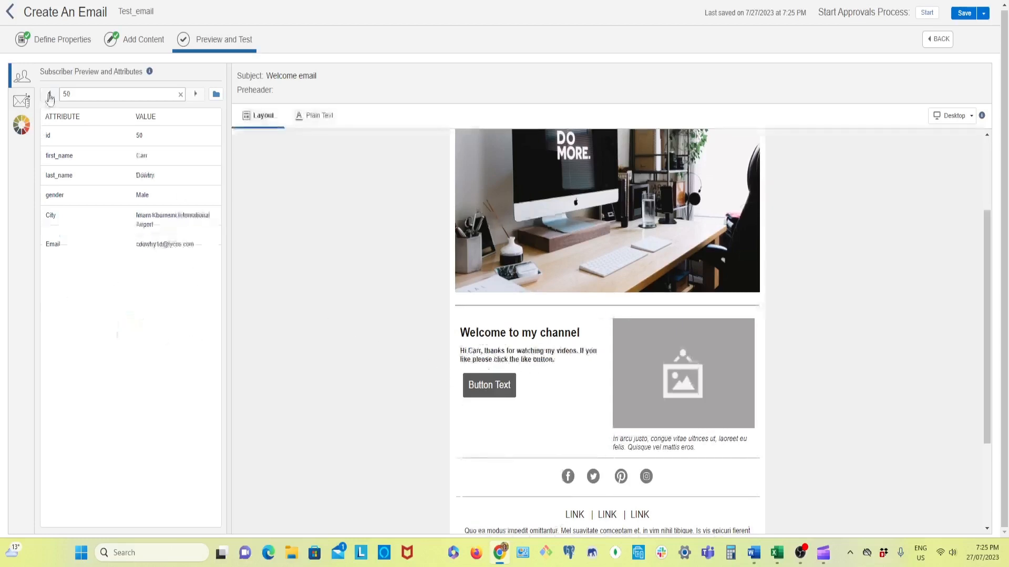
click(50, 96)
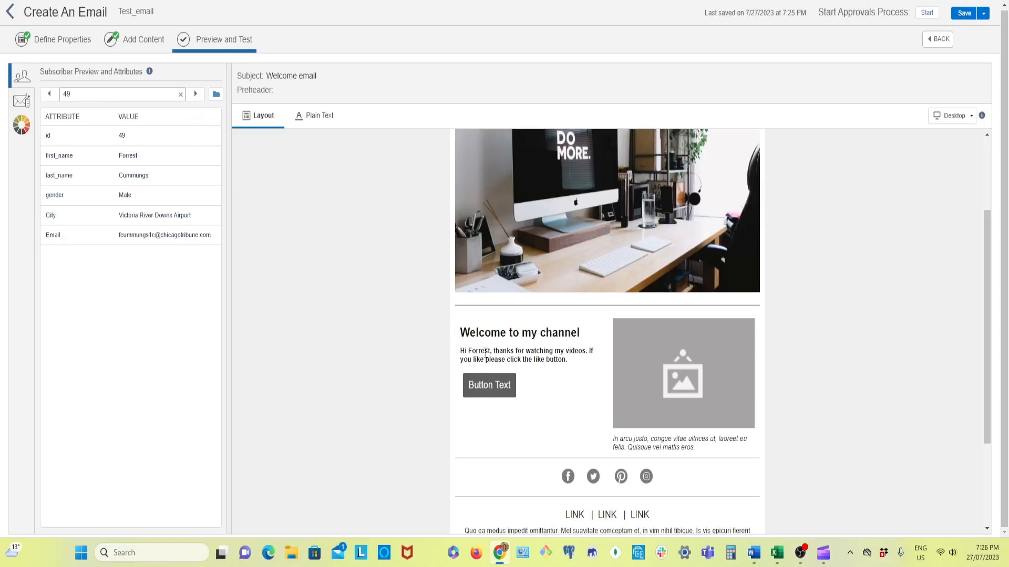
click(195, 94)
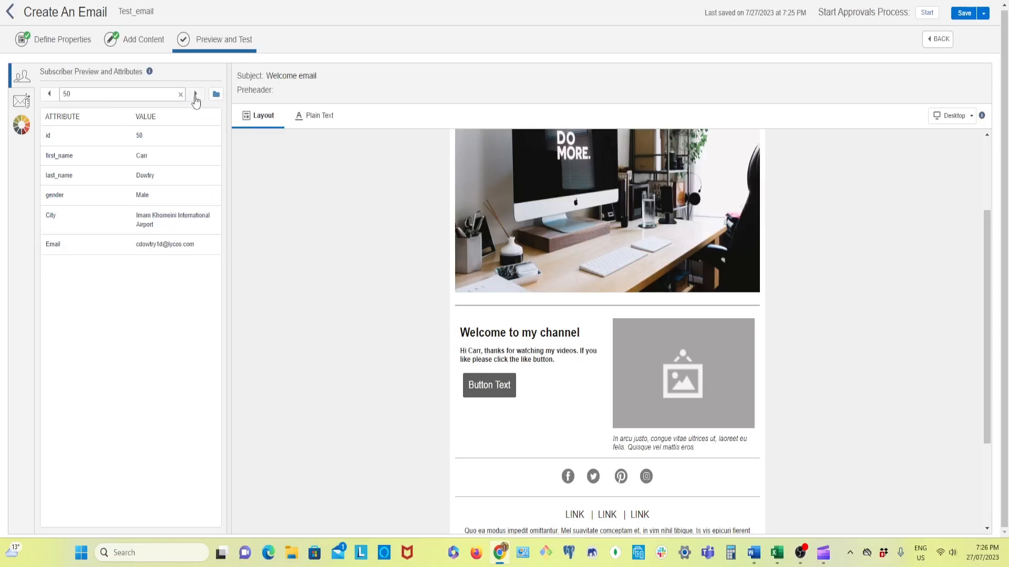
click(195, 95)
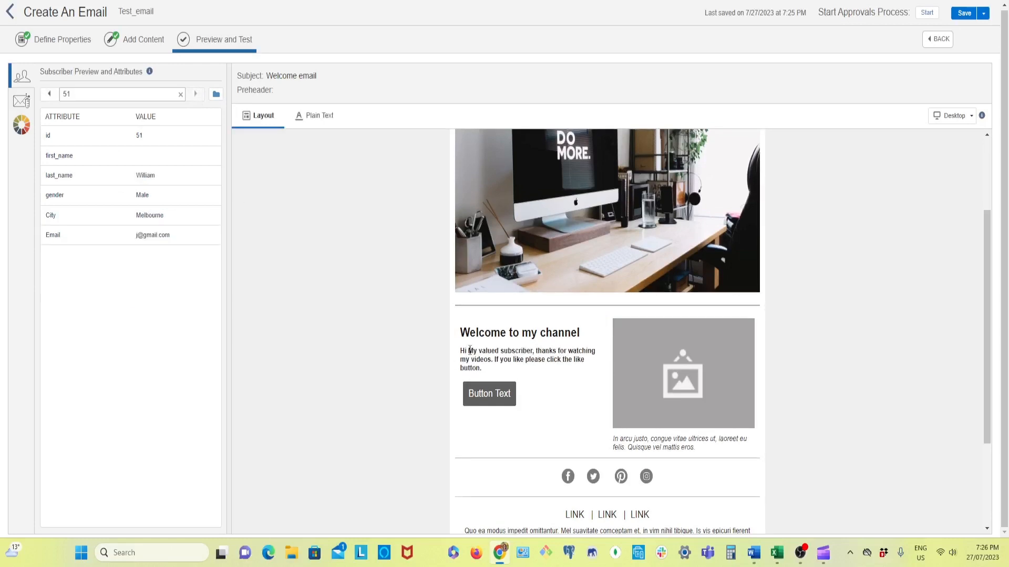
drag(470, 351, 533, 354)
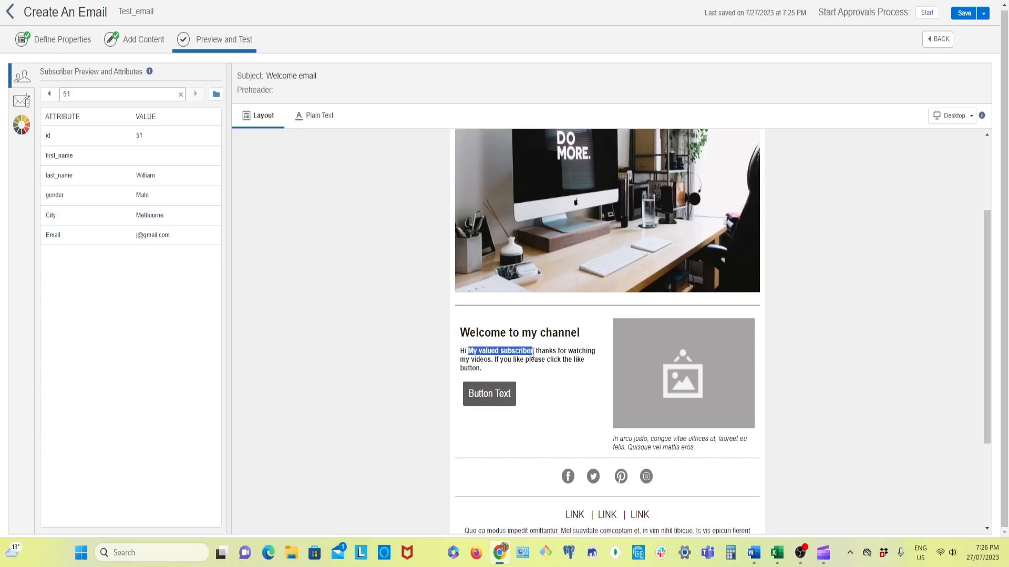
click(551, 390)
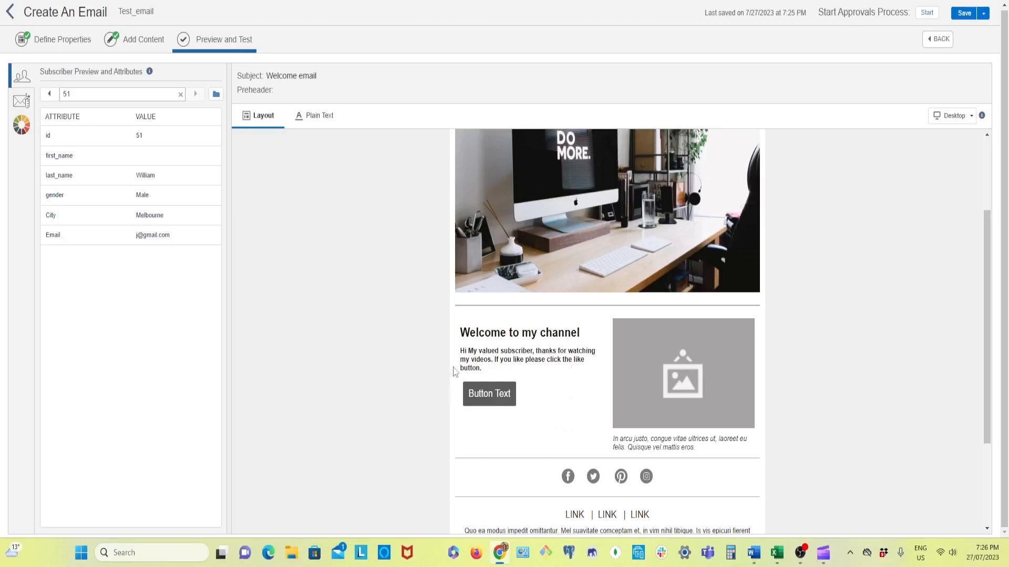
- Review the previewed email with its placeholder image and the subscriber's gender attribute
scroll(540, 443, up, 3)
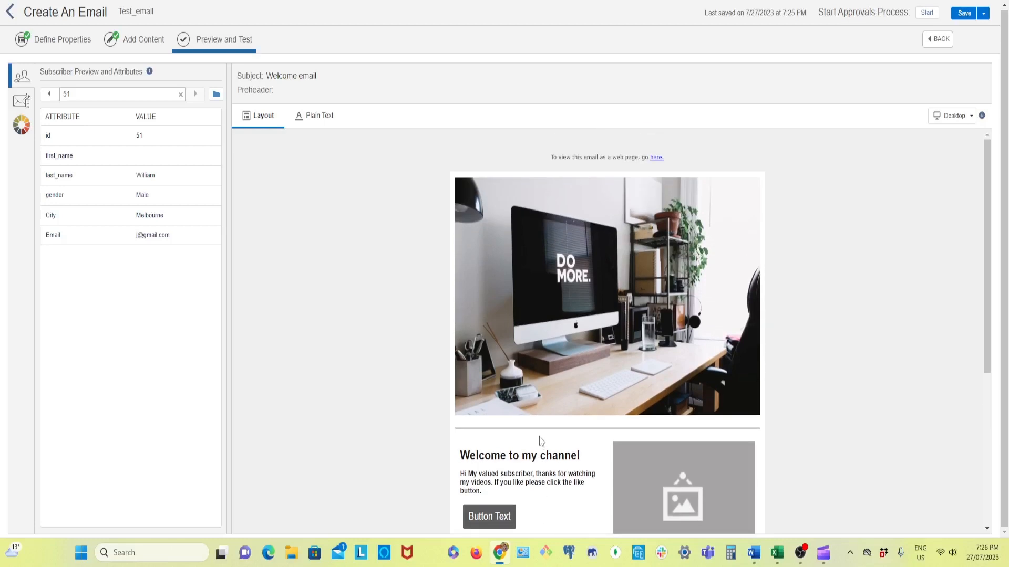
scroll(540, 378, down, 3)
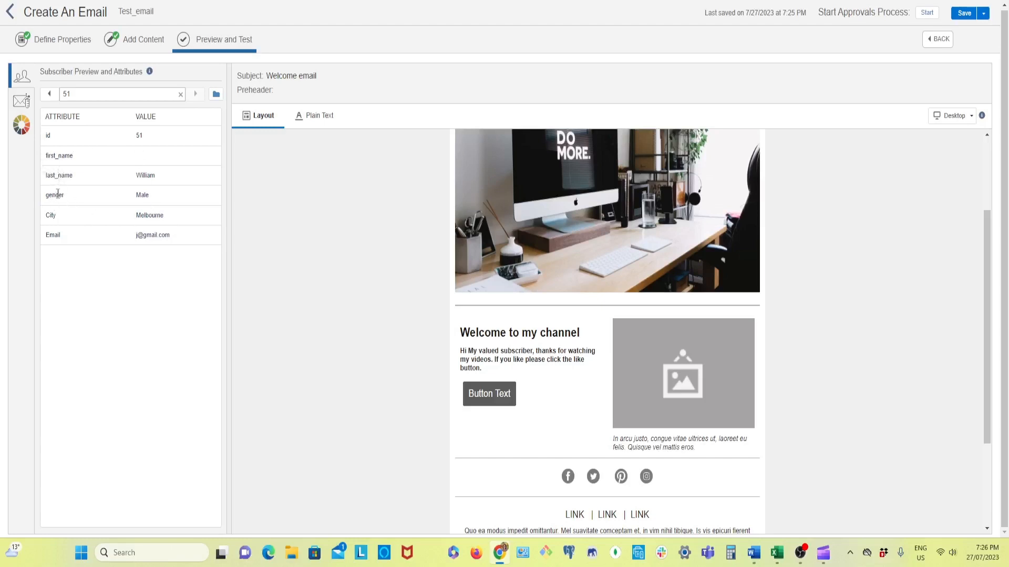
drag(65, 196, 47, 200)
click(678, 385)
- Return to editing the email content and insert a Dynamic Content block above the placeholder image beside the greeting
click(938, 38)
scroll(562, 509, down, 2)
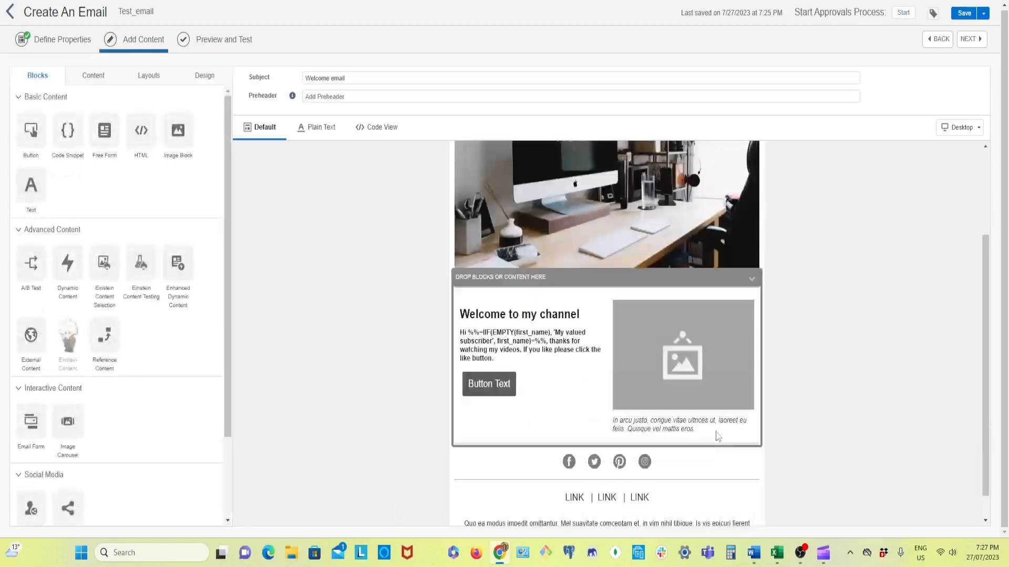
click(668, 348)
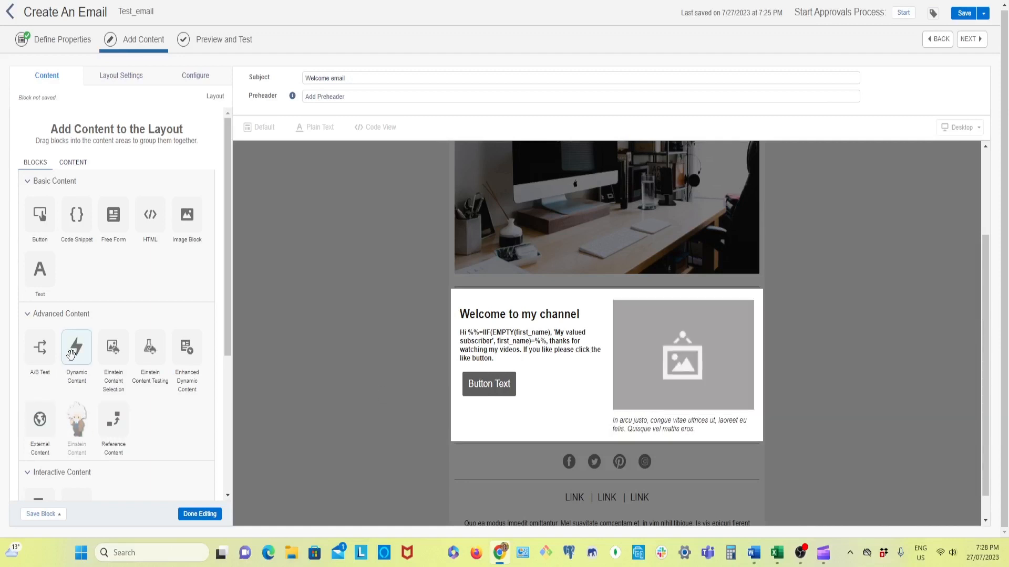
drag(74, 352, 672, 358)
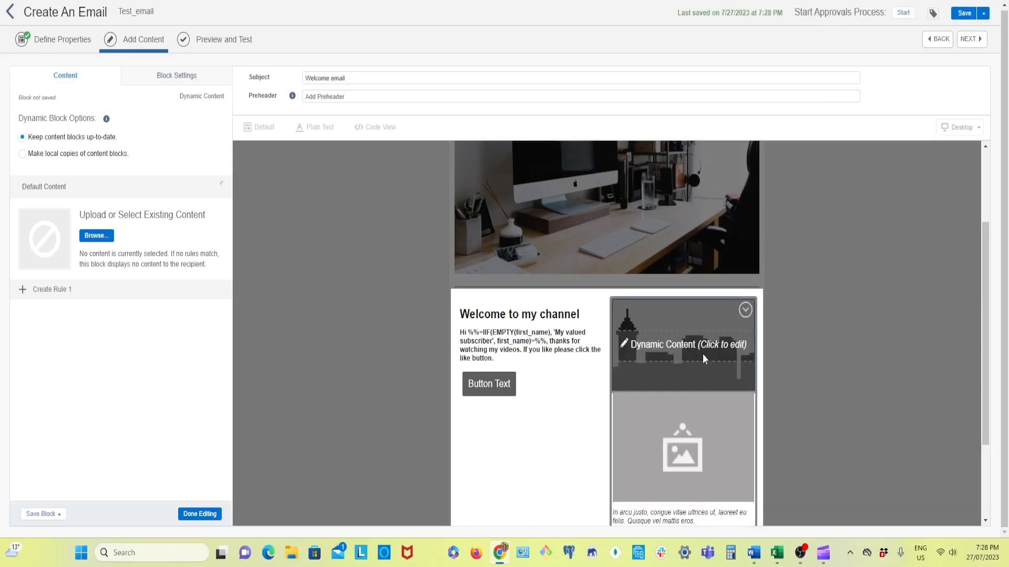
scroll(699, 354, down, 1)
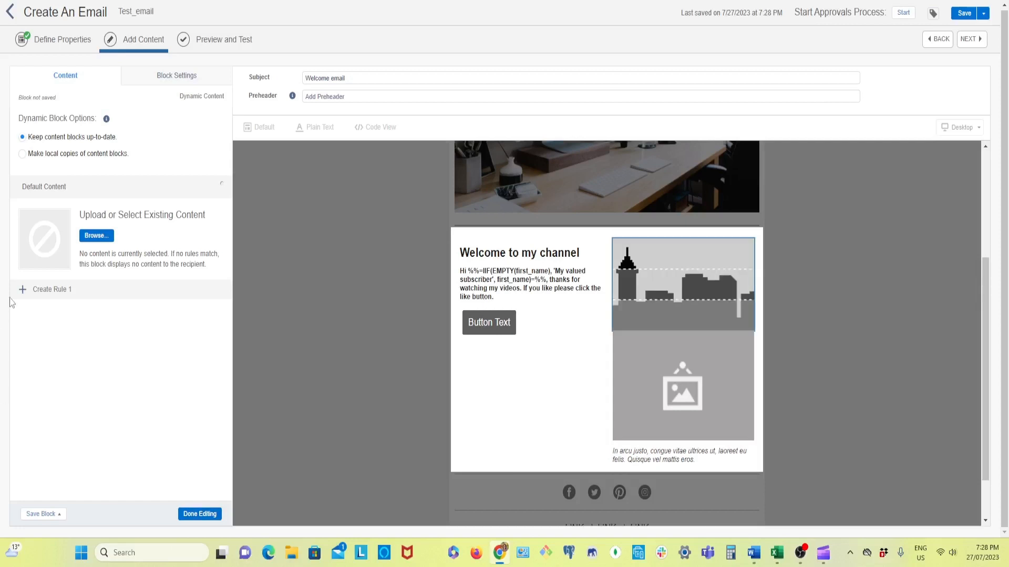
click(95, 238)
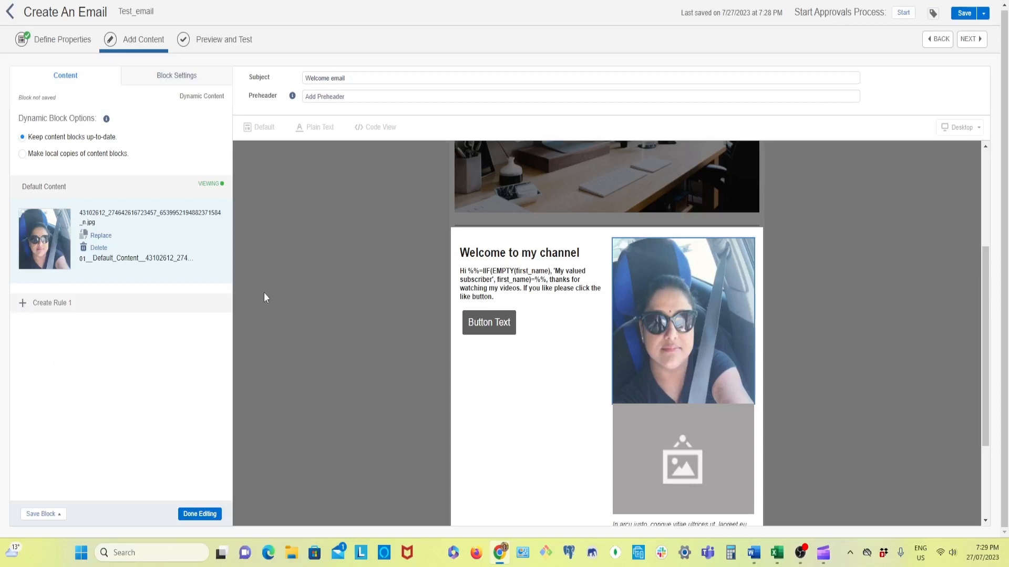
click(24, 304)
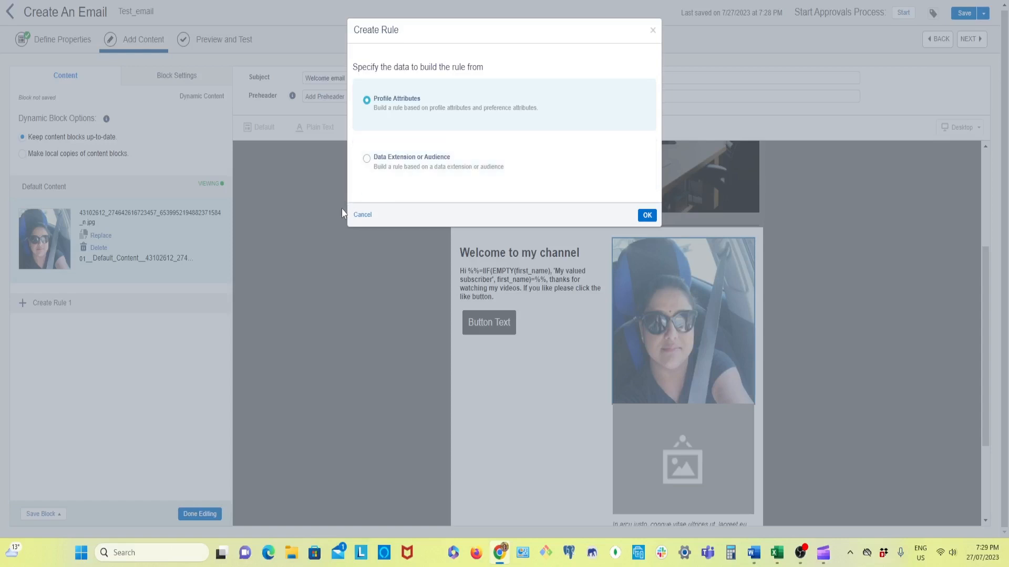
click(367, 159)
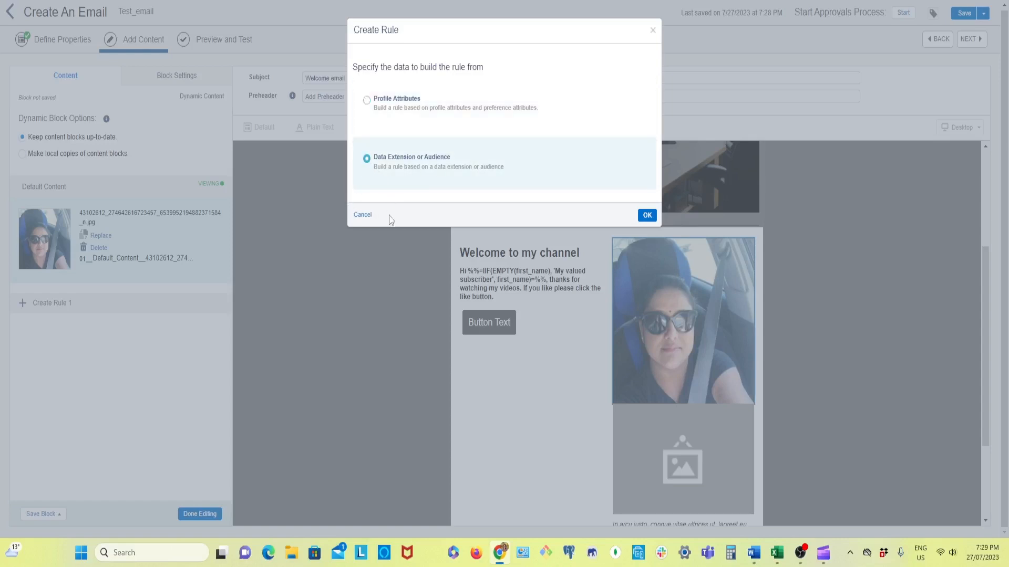
click(651, 220)
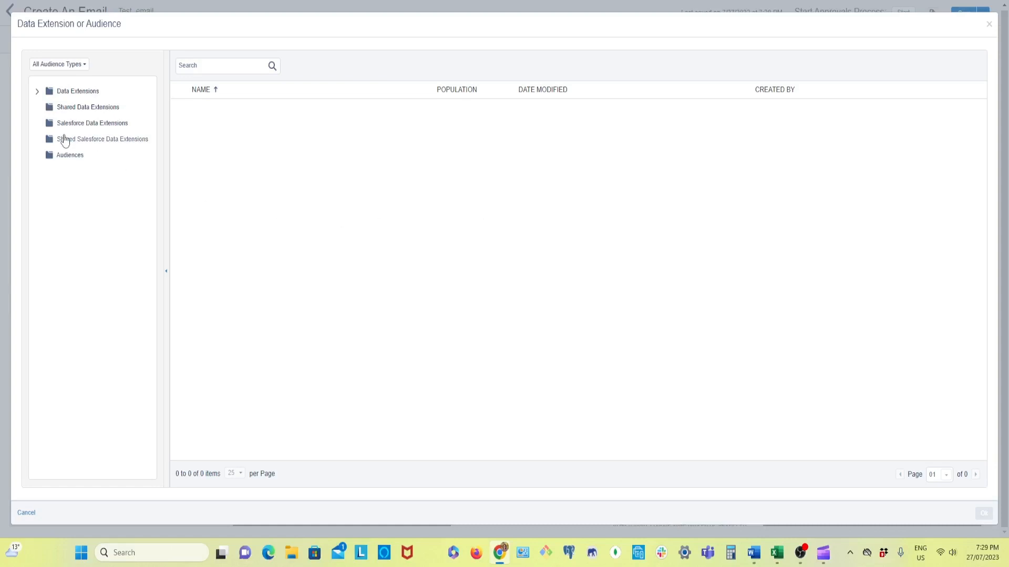
click(38, 93)
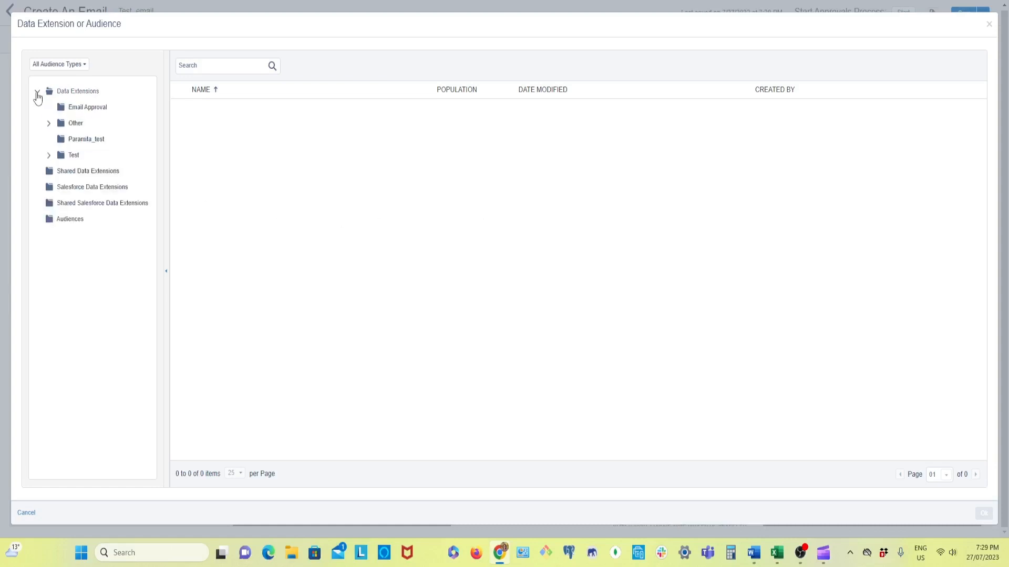
click(70, 142)
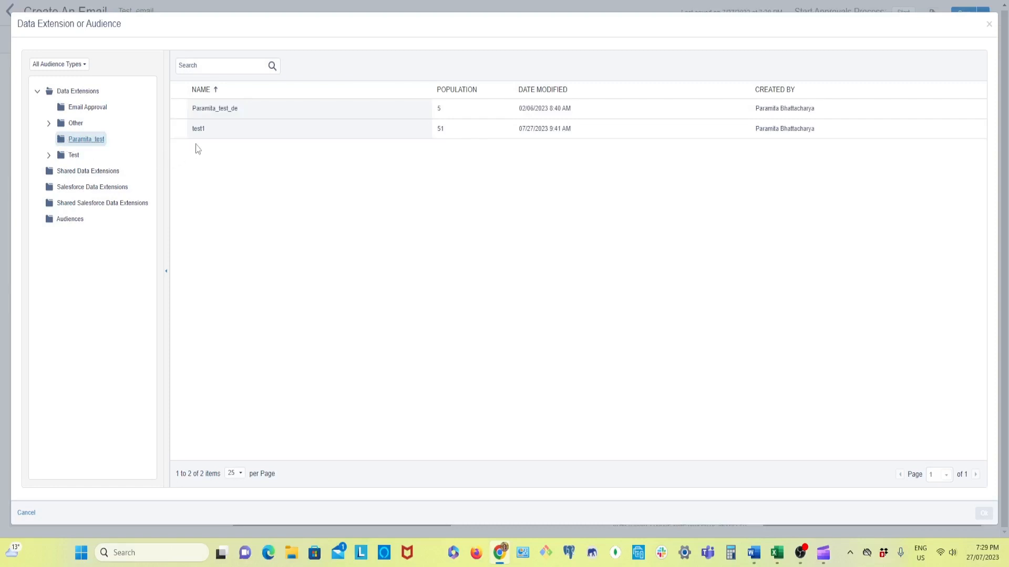
click(202, 132)
double_click(203, 133)
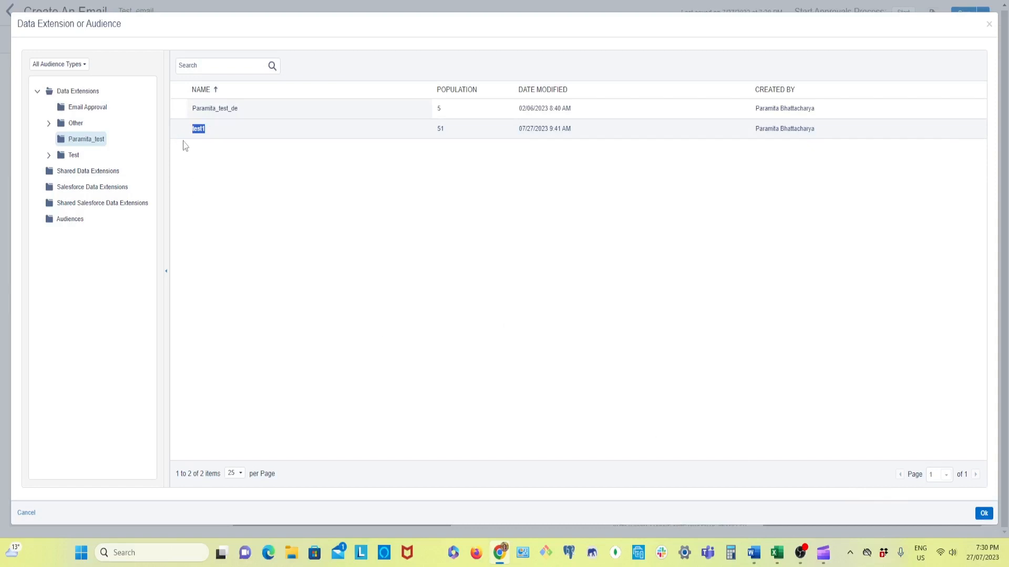
click(210, 129)
click(984, 513)
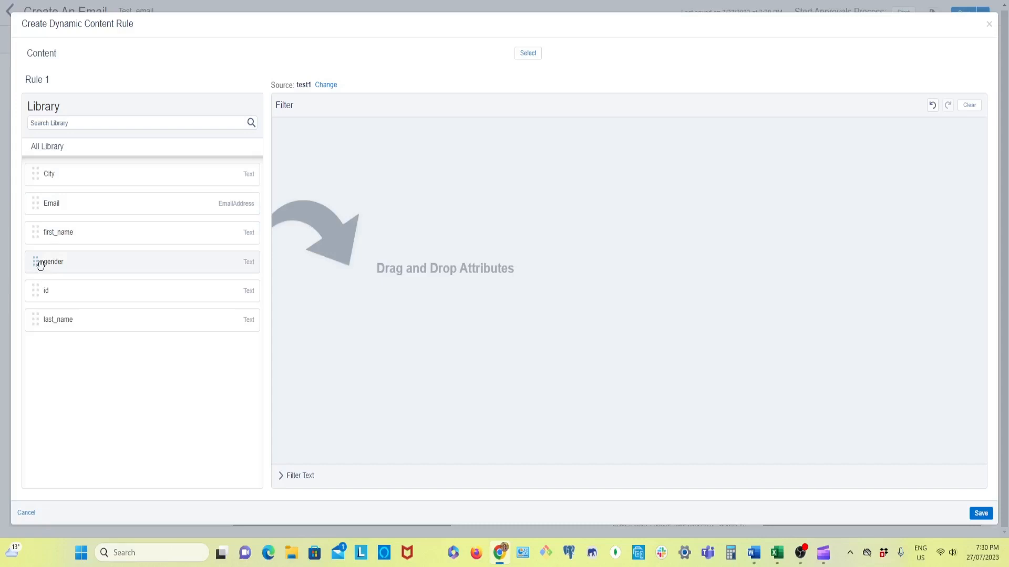
- Define Rule 1 as gender is equal to Female, assign it the same image as the default content, and save the rule
drag(40, 264, 288, 133)
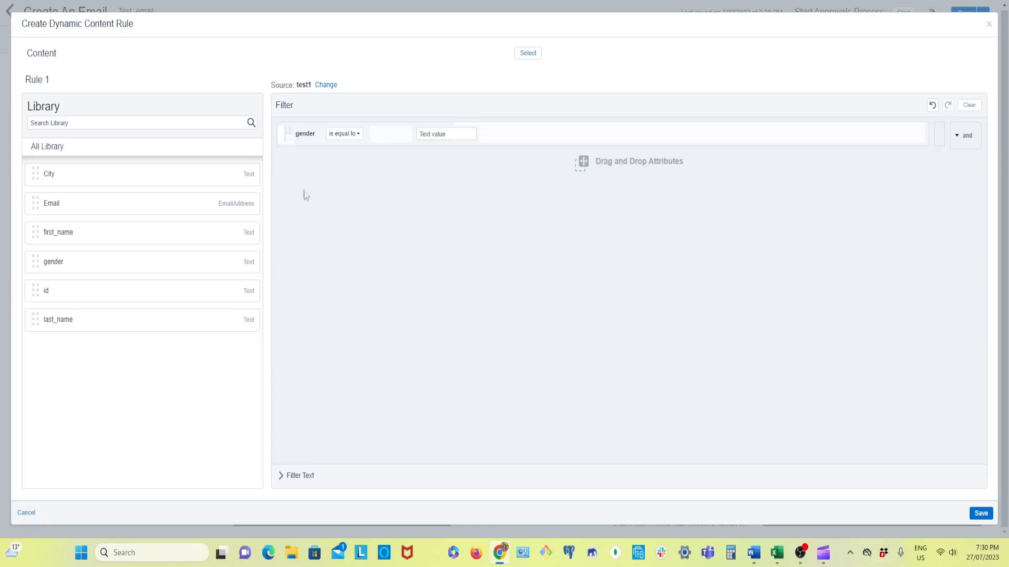
click(360, 139)
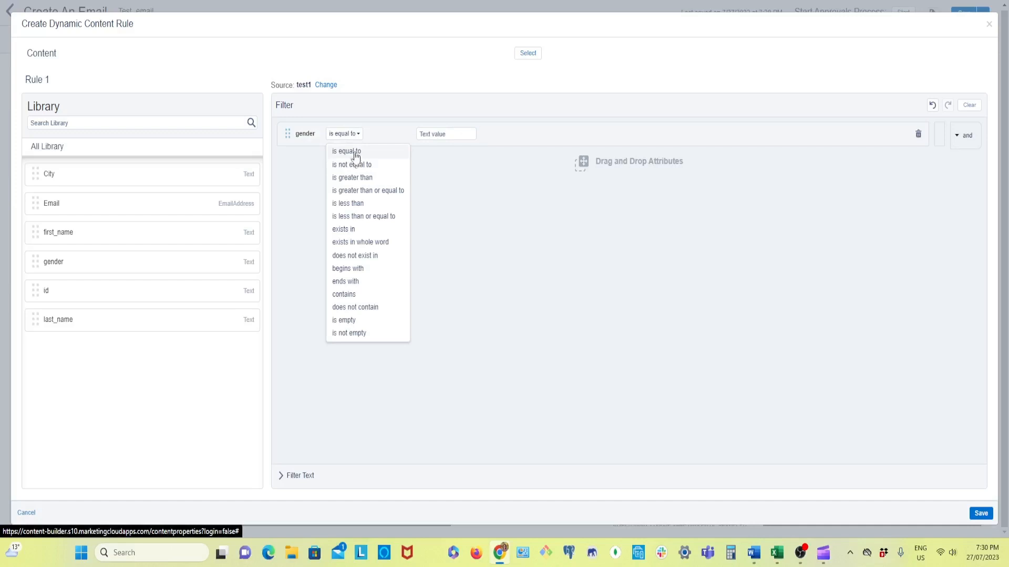
click(356, 152)
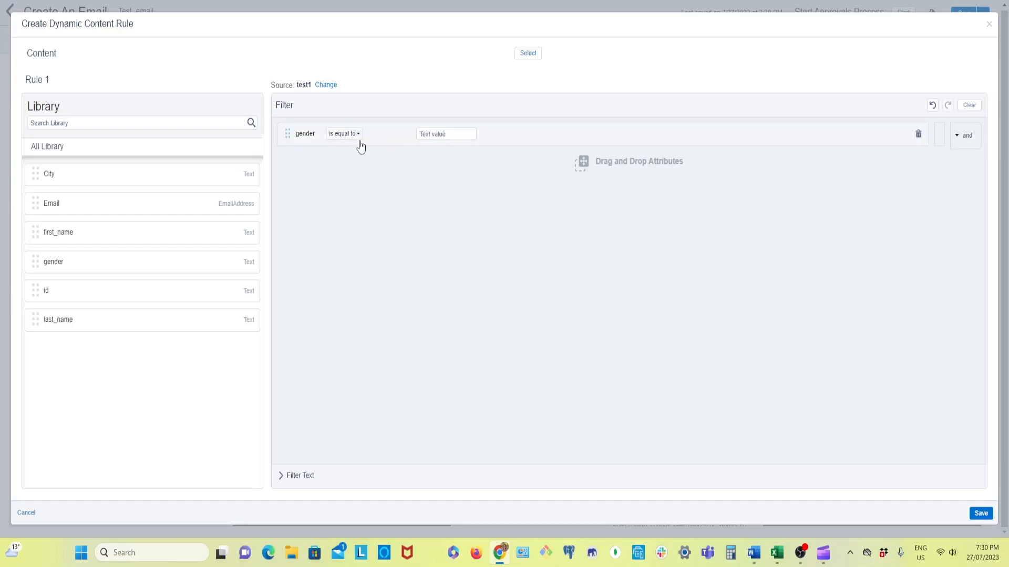
click(461, 140)
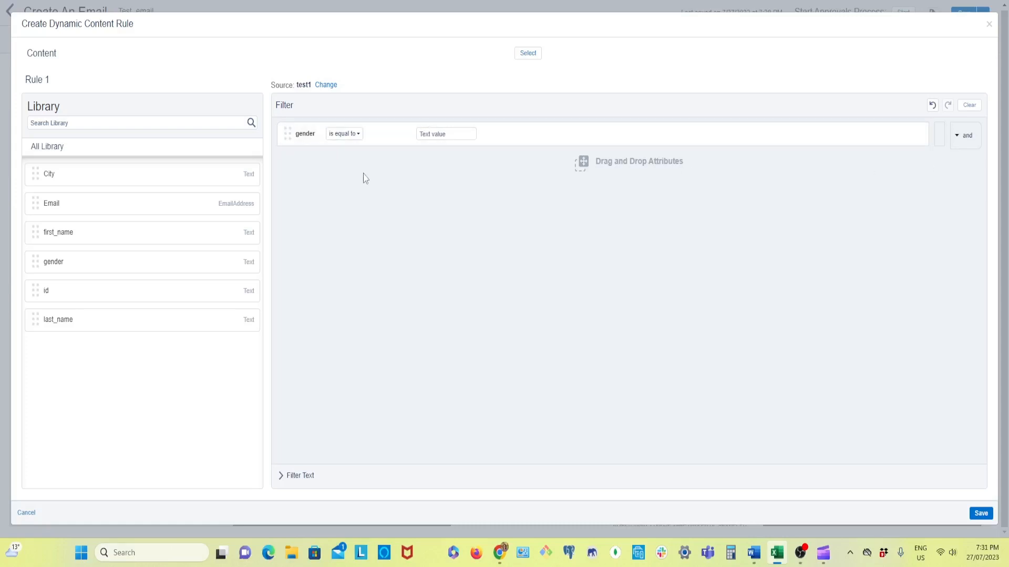
click(453, 137)
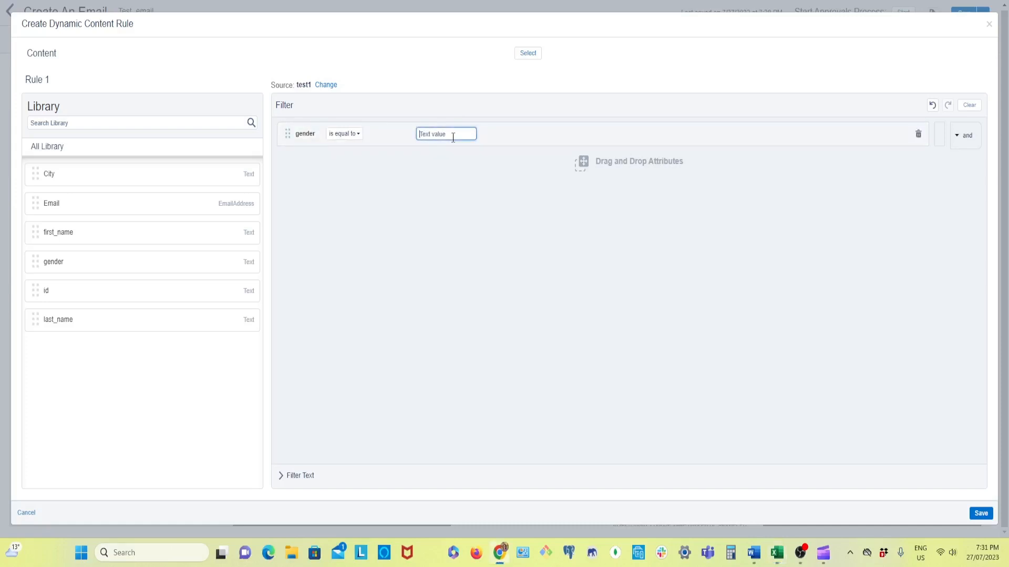
text(Female)
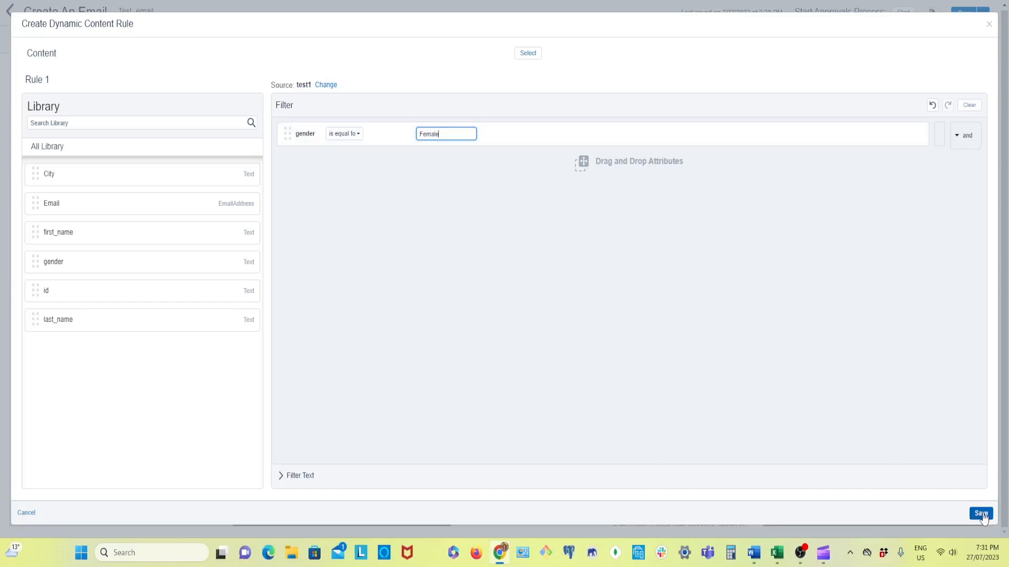
click(528, 53)
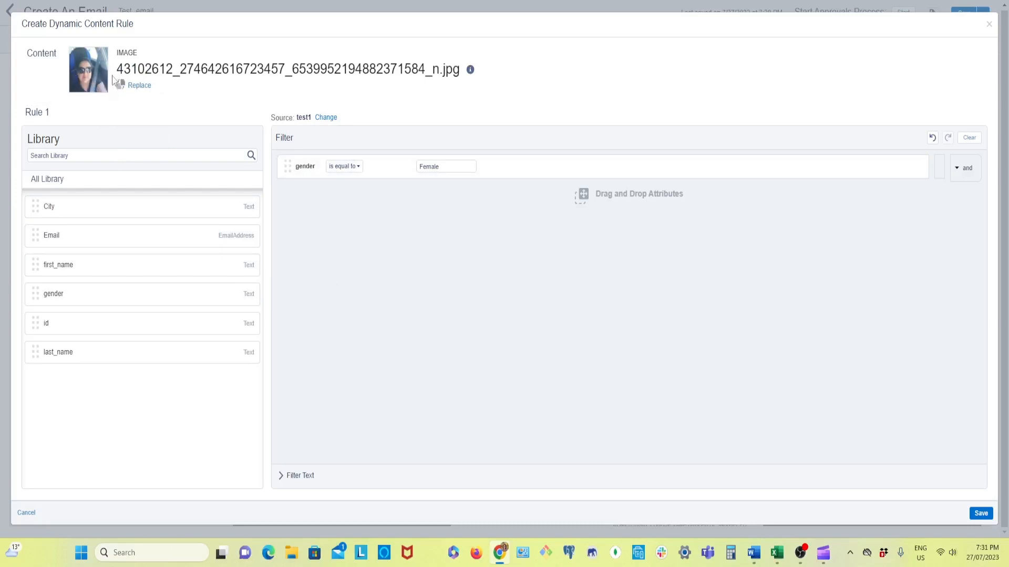
click(980, 514)
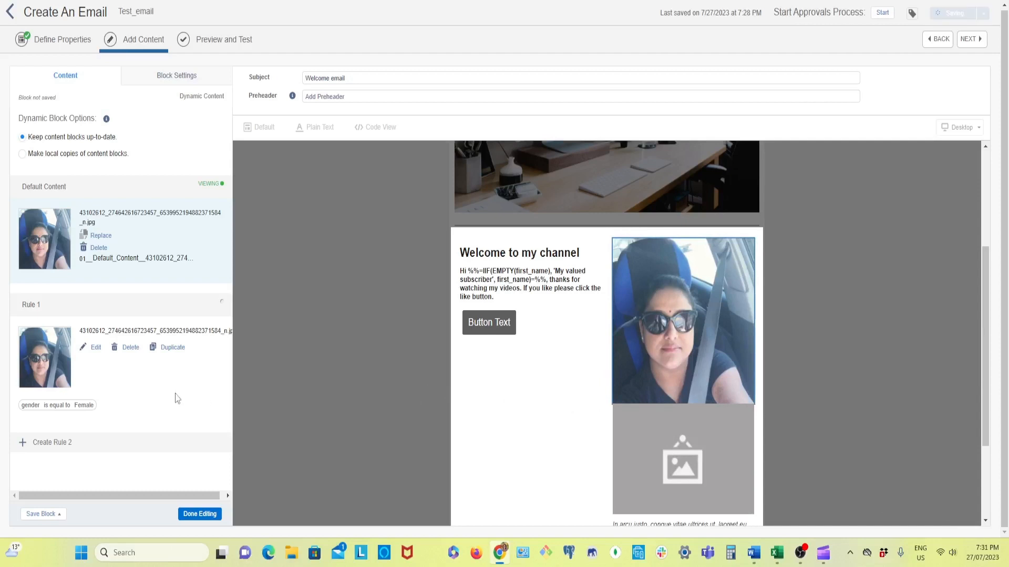
click(23, 445)
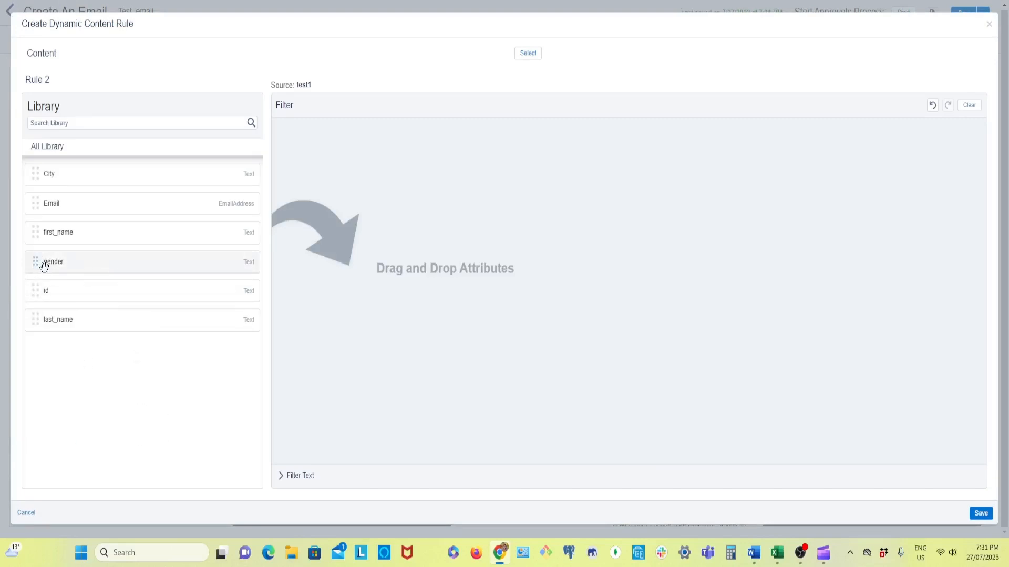
drag(44, 266, 295, 134)
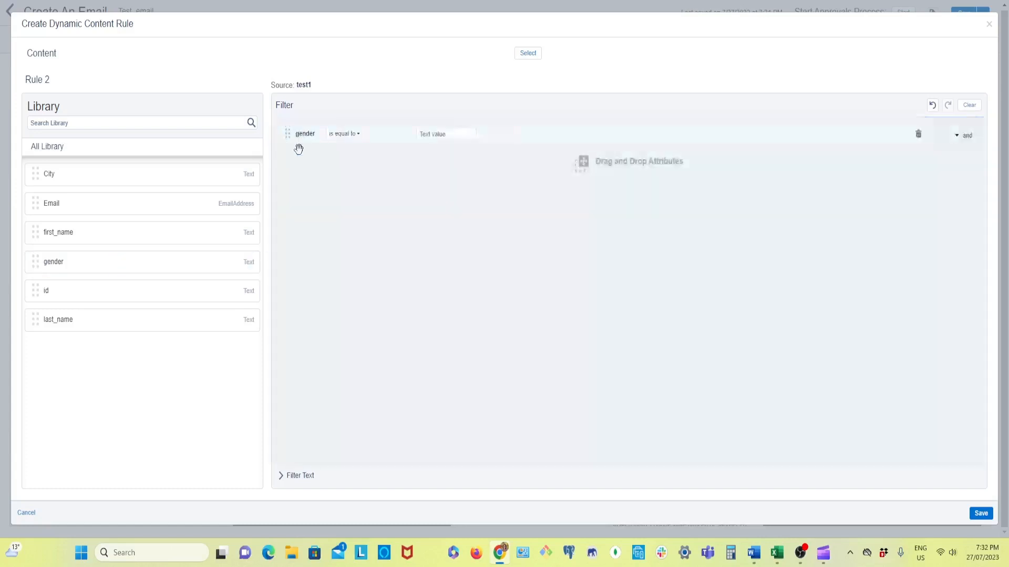
click(360, 140)
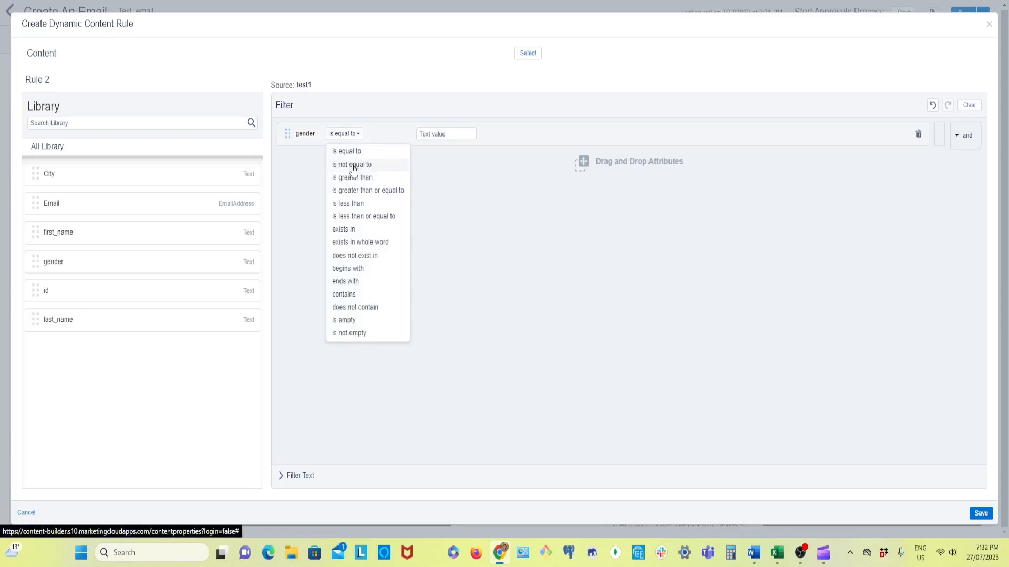
click(351, 165)
click(435, 136)
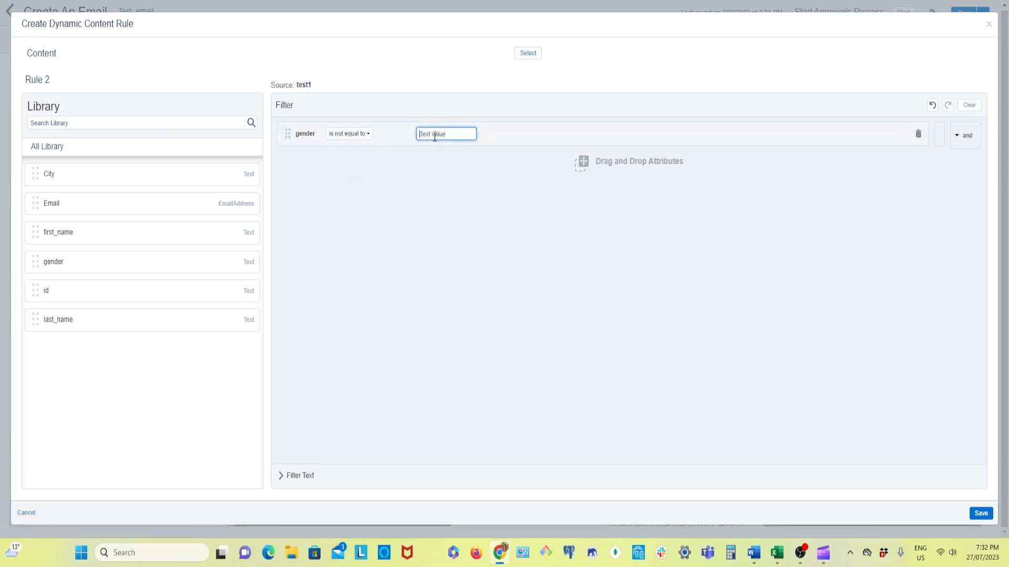
text(Female)
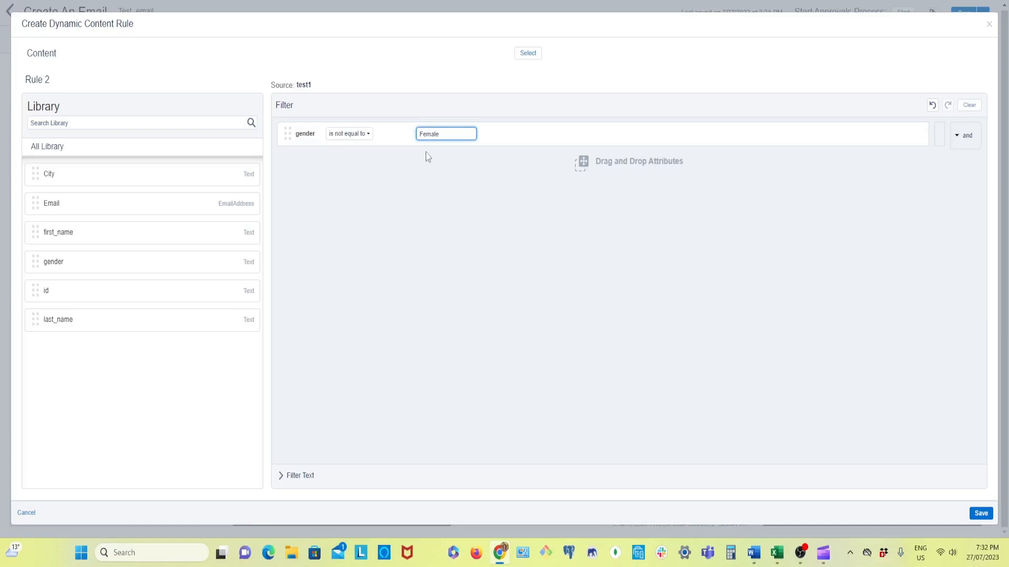
click(535, 56)
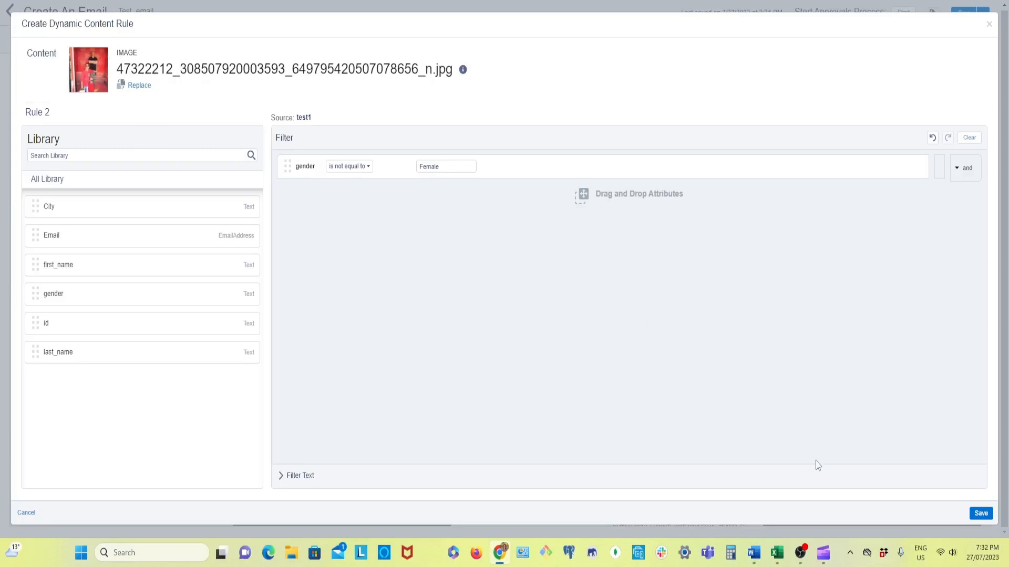
click(981, 514)
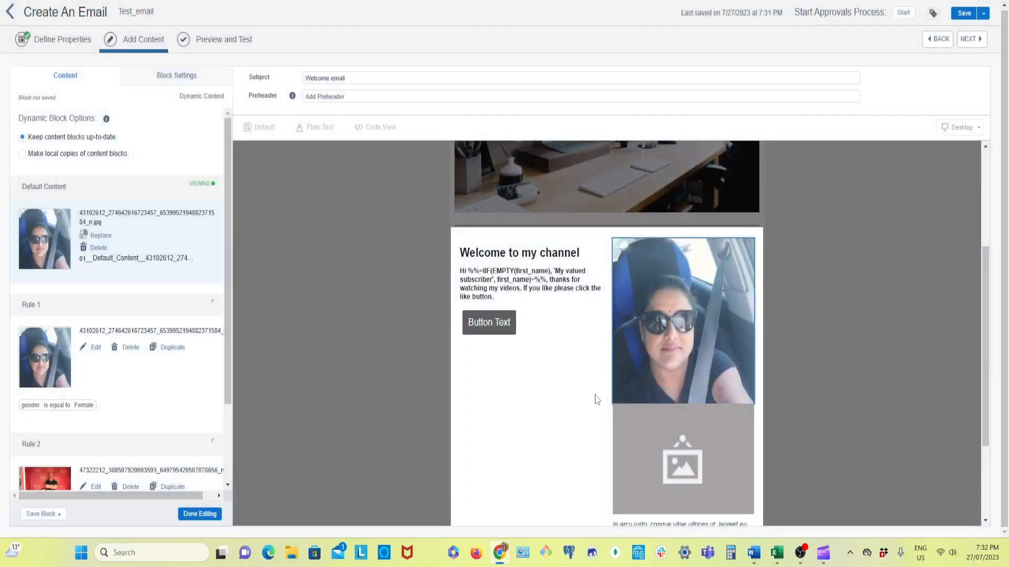
- Check both gender rules, finish editing the dynamic content block, and save the email
scroll(153, 428, down, 2)
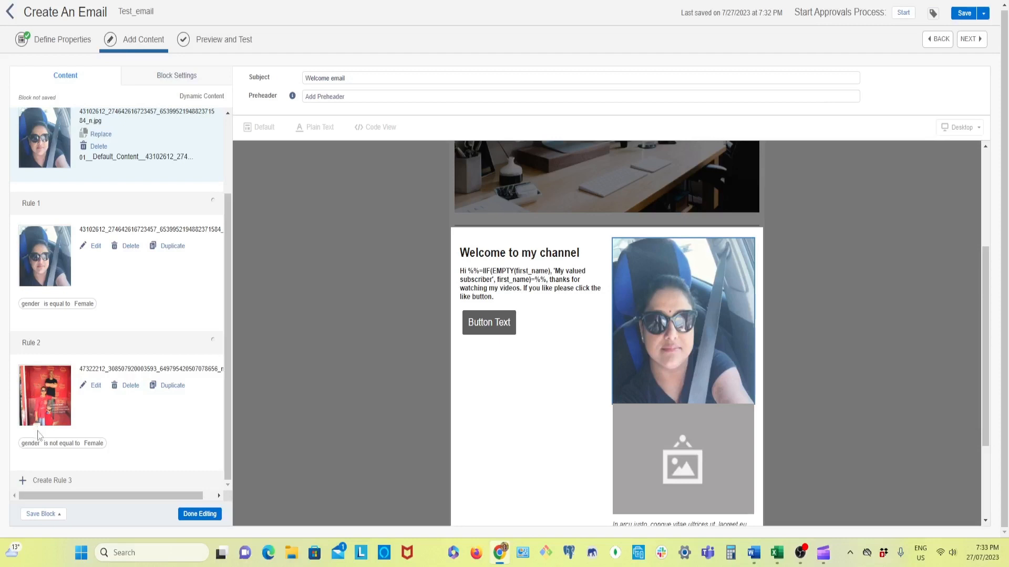
click(198, 515)
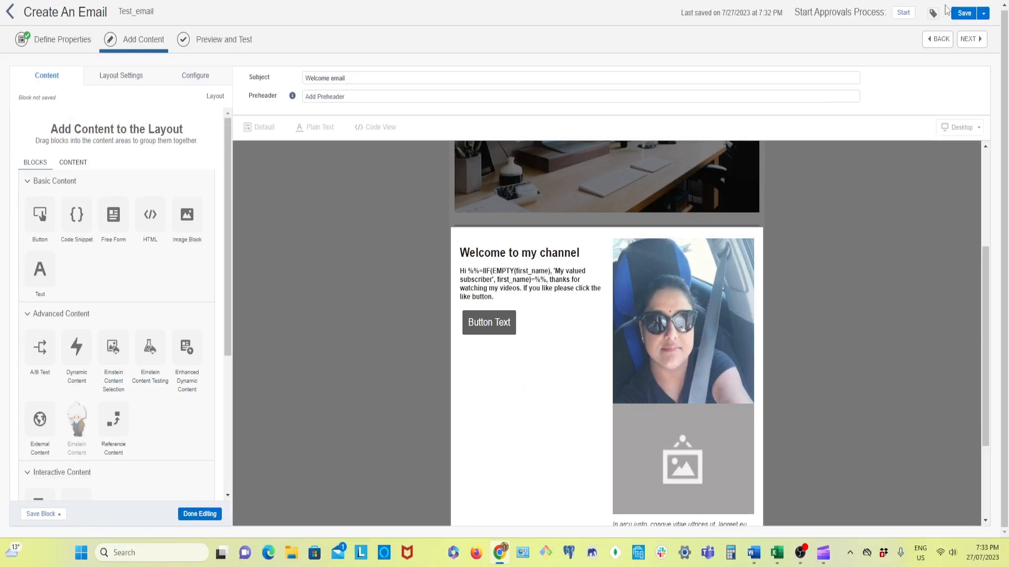
click(968, 16)
- Delete the placeholder image block below the dynamic content image
scroll(598, 344, down, 3)
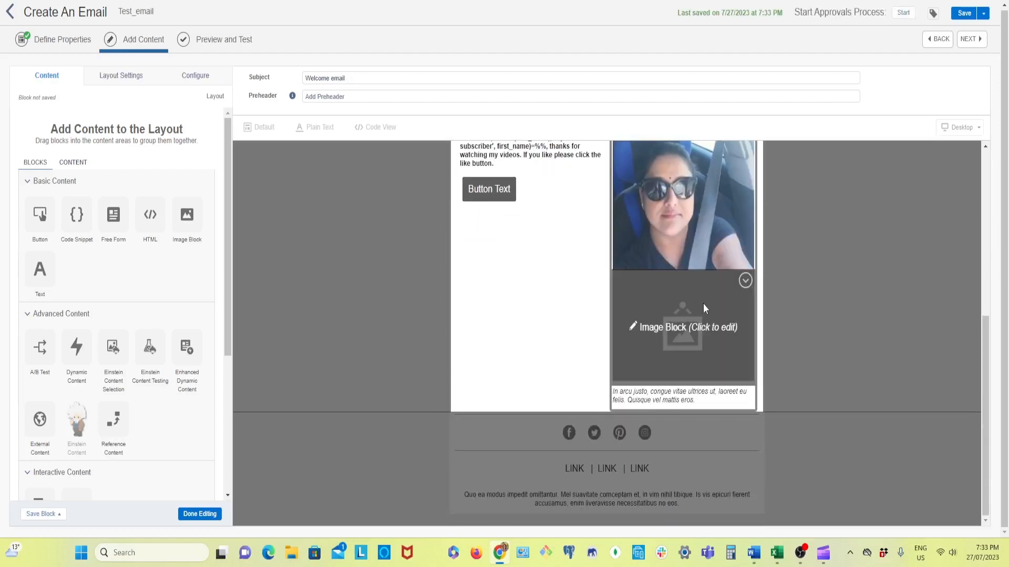
click(744, 282)
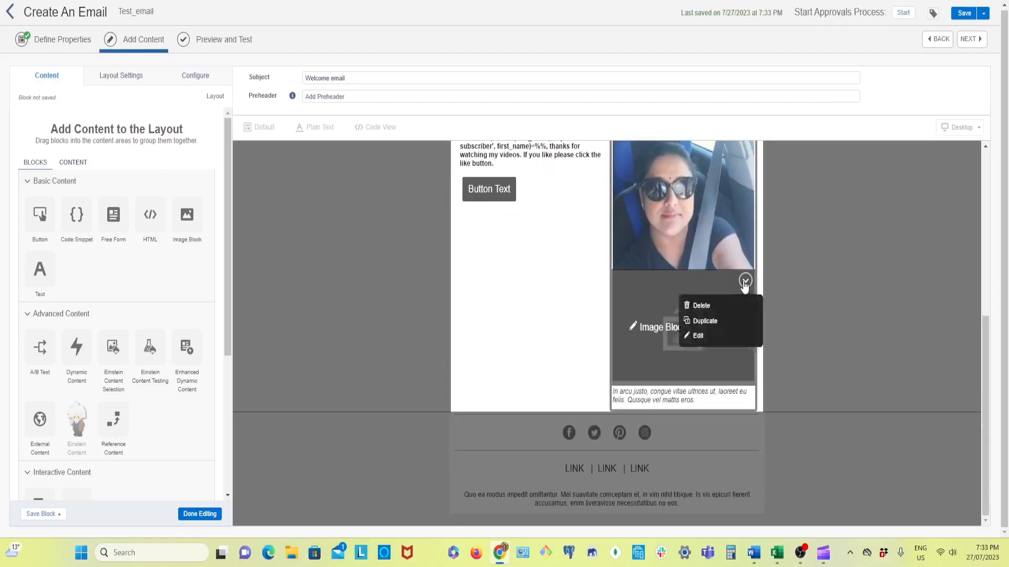
click(700, 307)
click(697, 343)
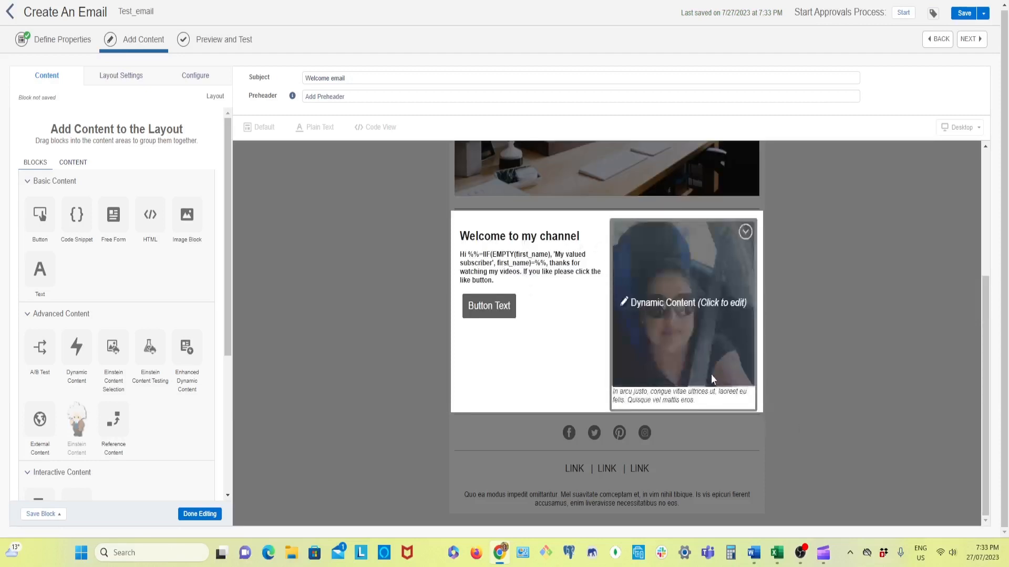
- Replace the placeholder caption under the dynamic image with "This is just a sample email for learning purpose" and finish editing the block
click(651, 393)
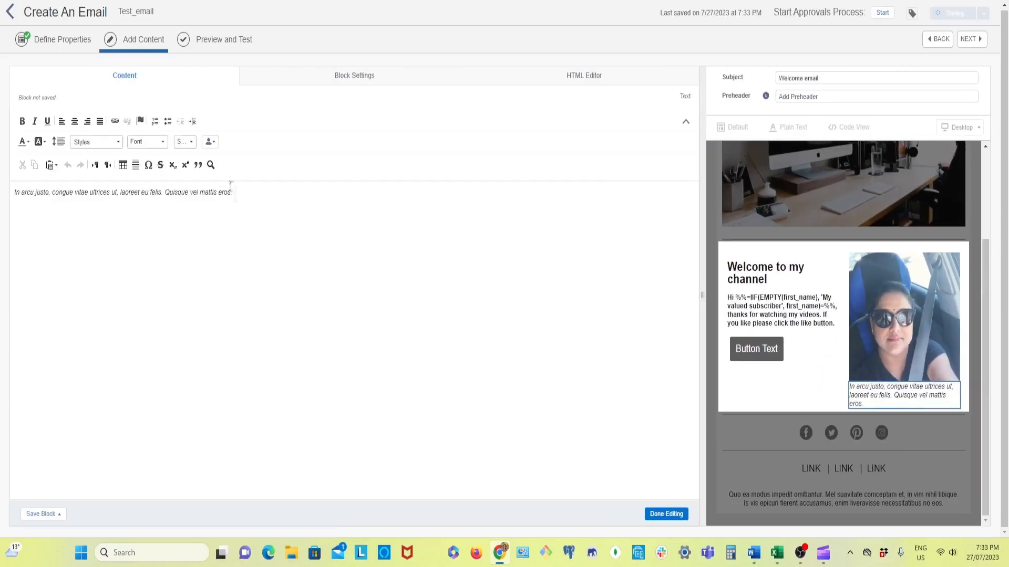
drag(231, 191, 16, 200)
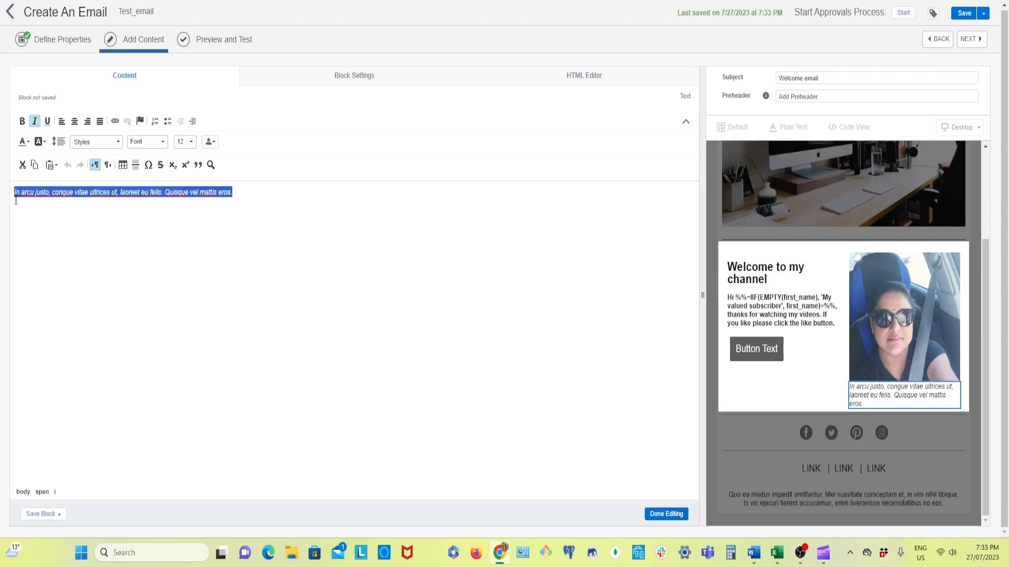
key(BackSpace)
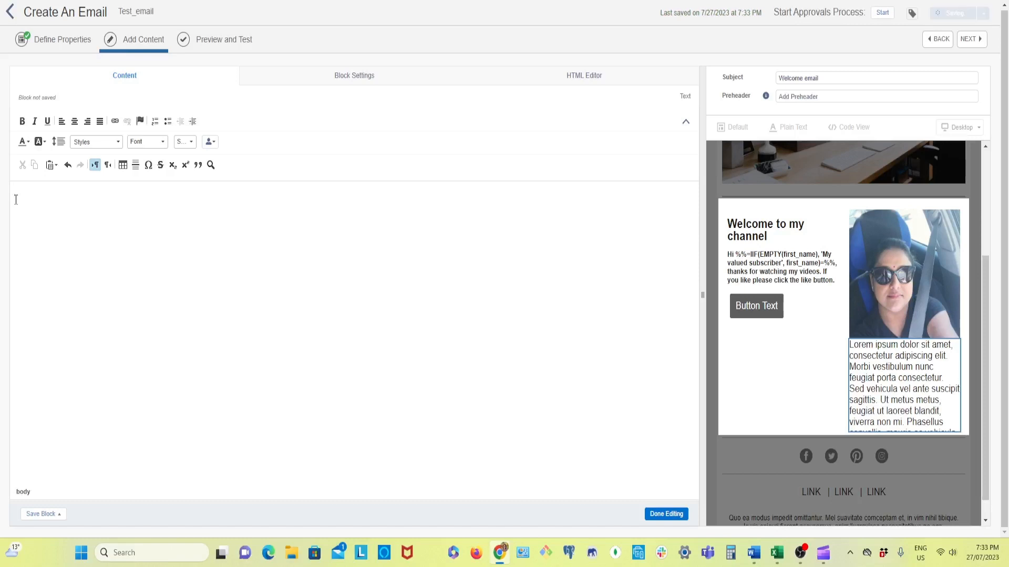
text(Th)
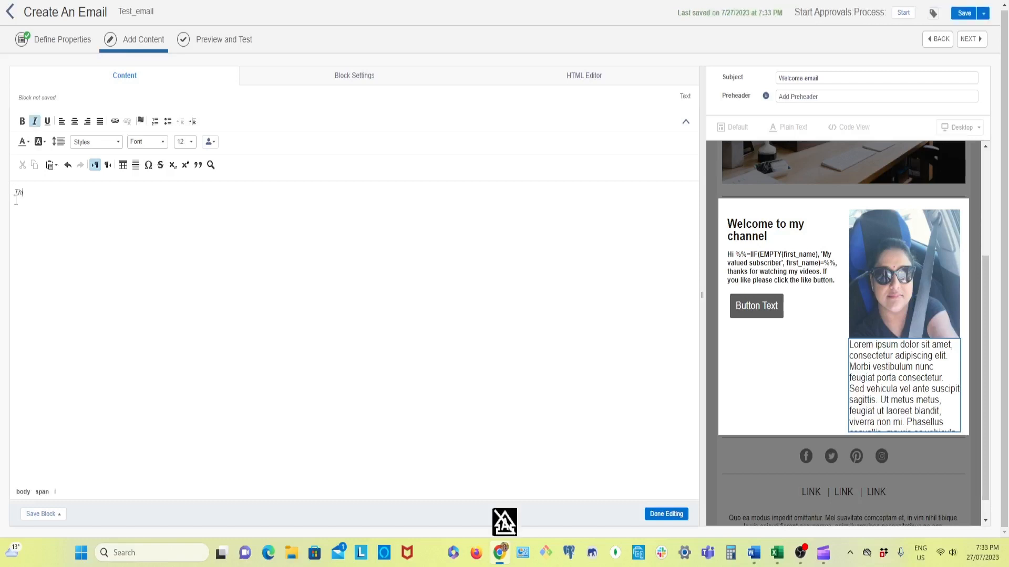
text(is is)
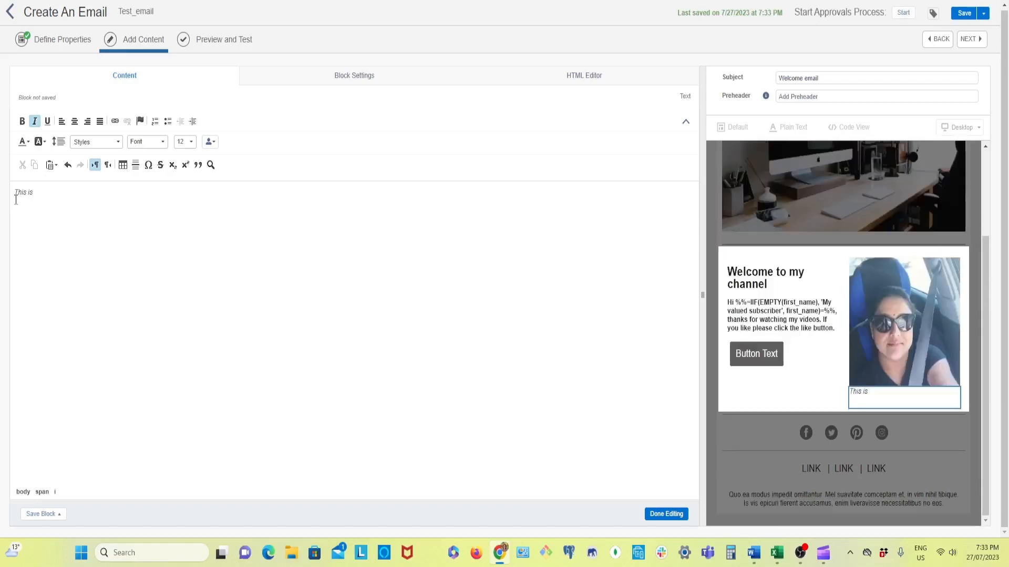
text(my)
text(mple emai)
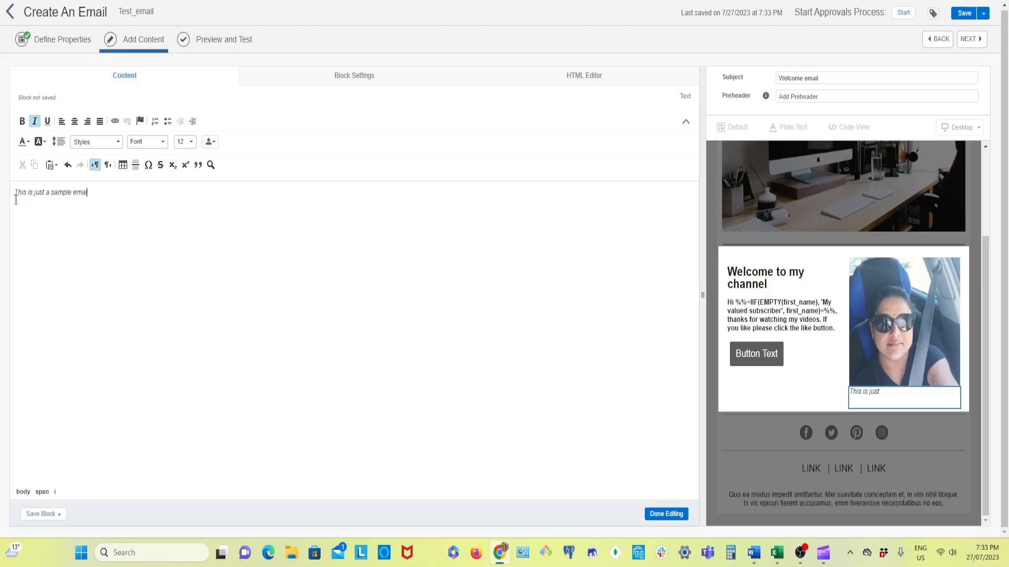
text(l for lear)
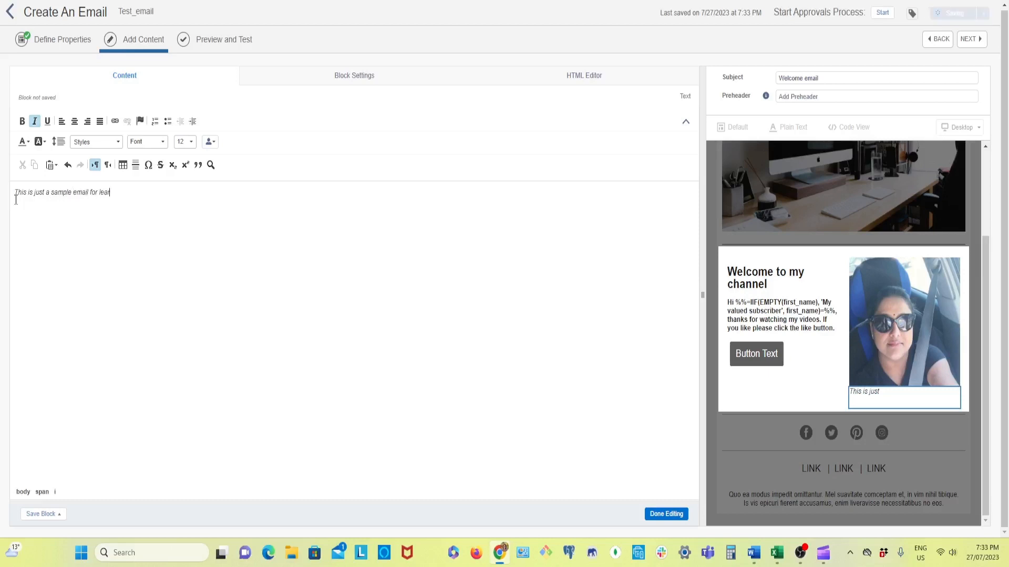
text(ning pu)
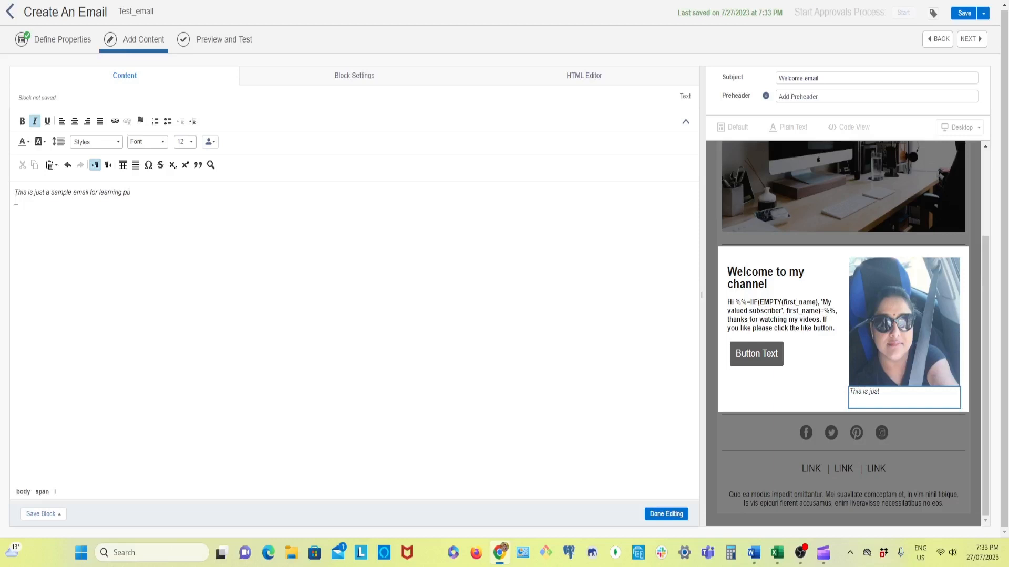
text(rpose)
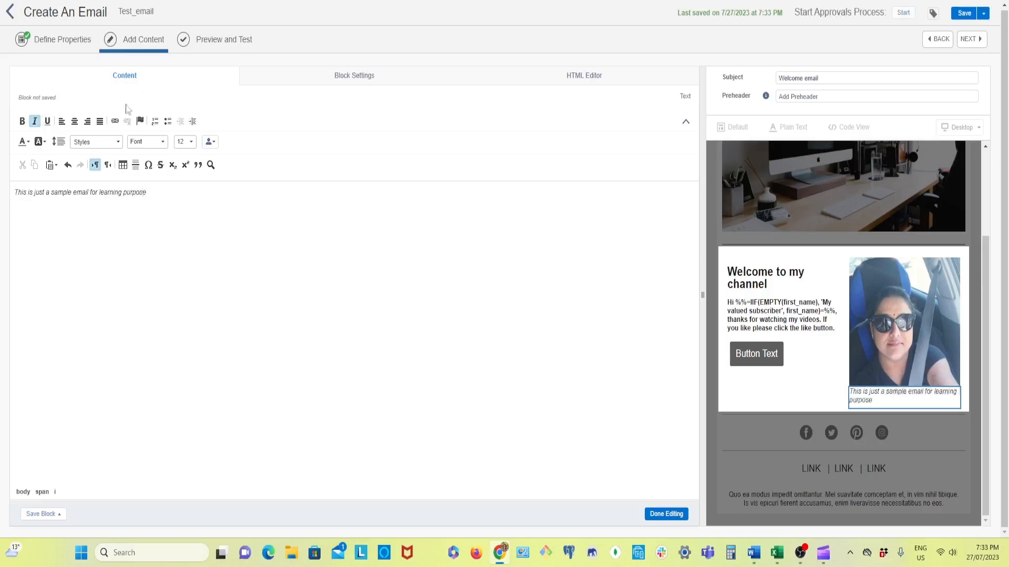
click(661, 518)
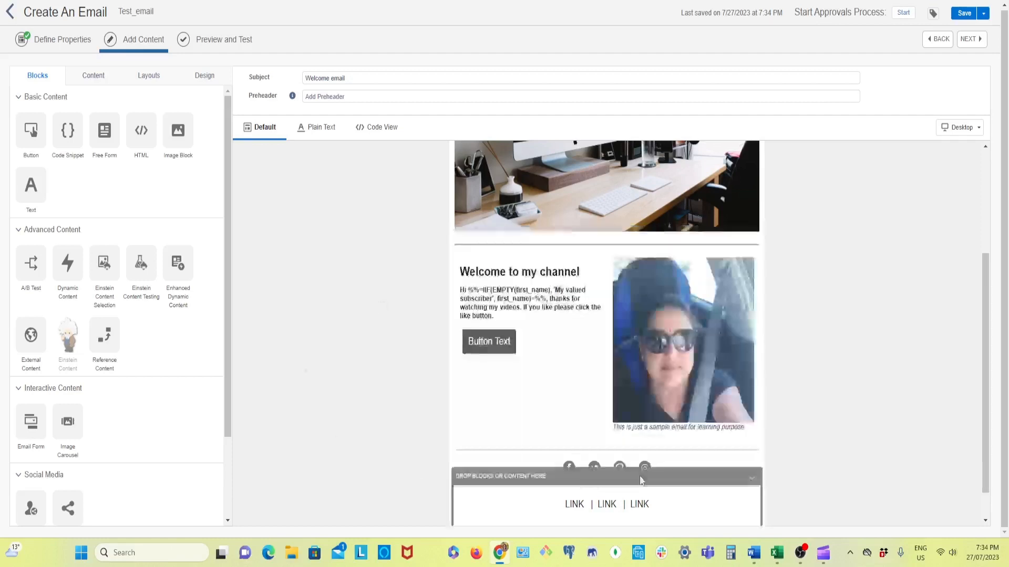
- Preview the email for successive earlier subscribers until a female one, comparing each gender and first name with the image and greeting
click(231, 42)
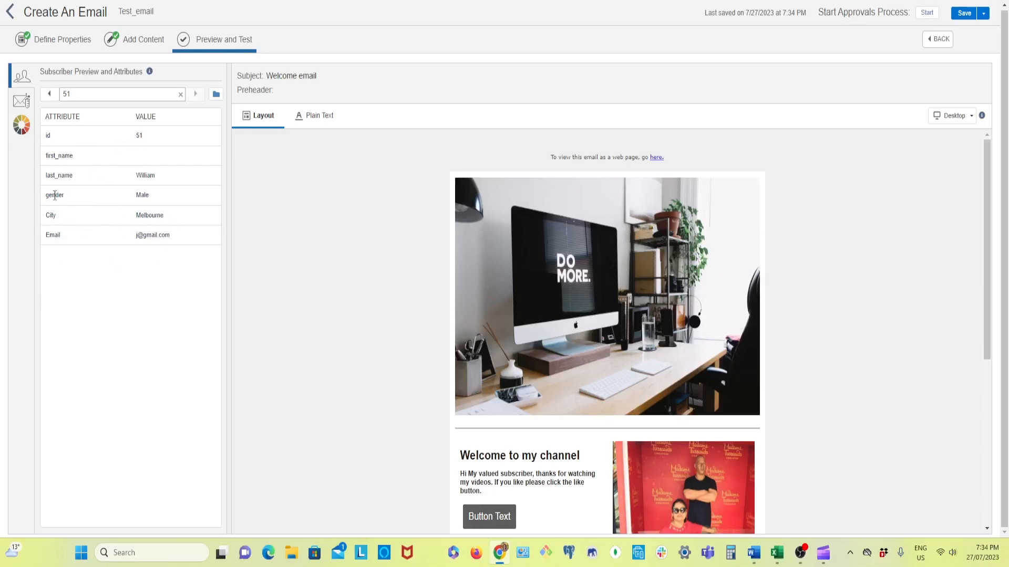
drag(49, 195, 73, 198)
scroll(630, 399, down, 3)
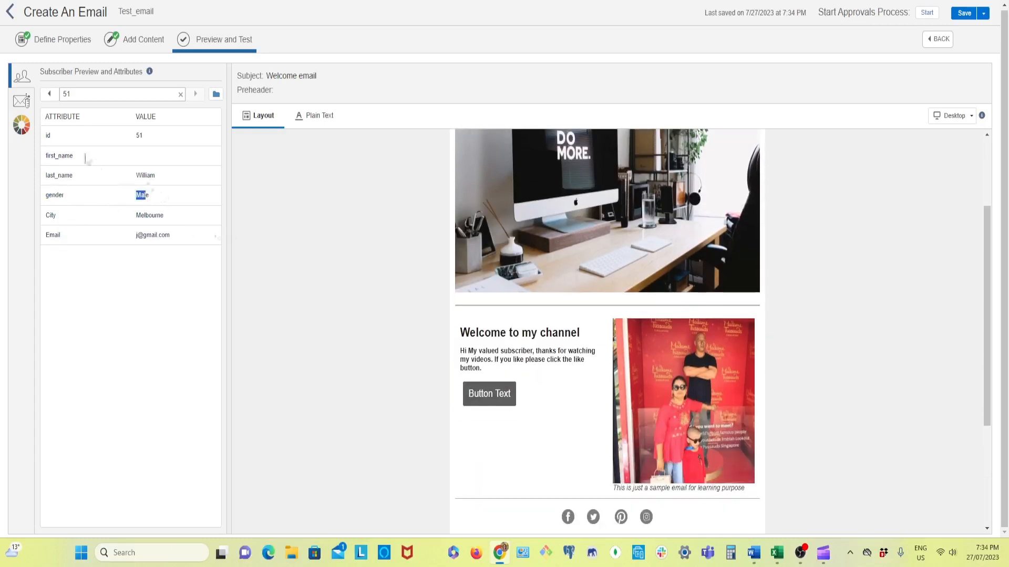
click(49, 95)
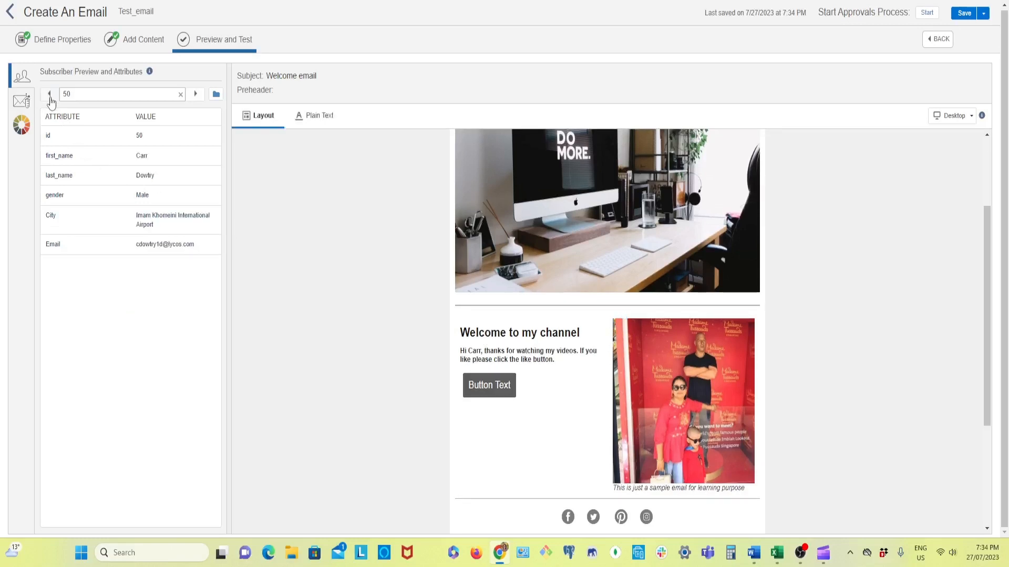
click(51, 98)
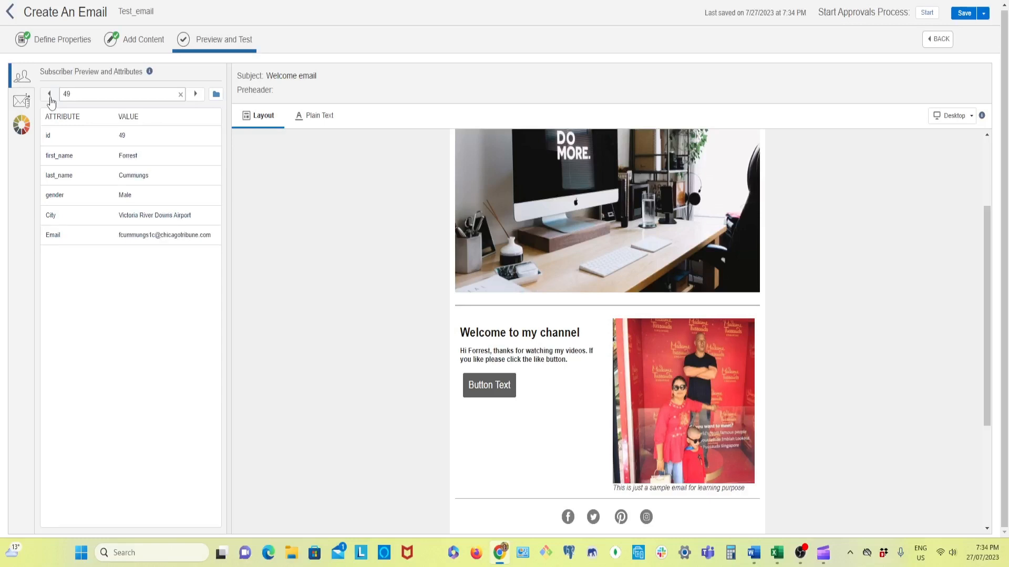
click(50, 99)
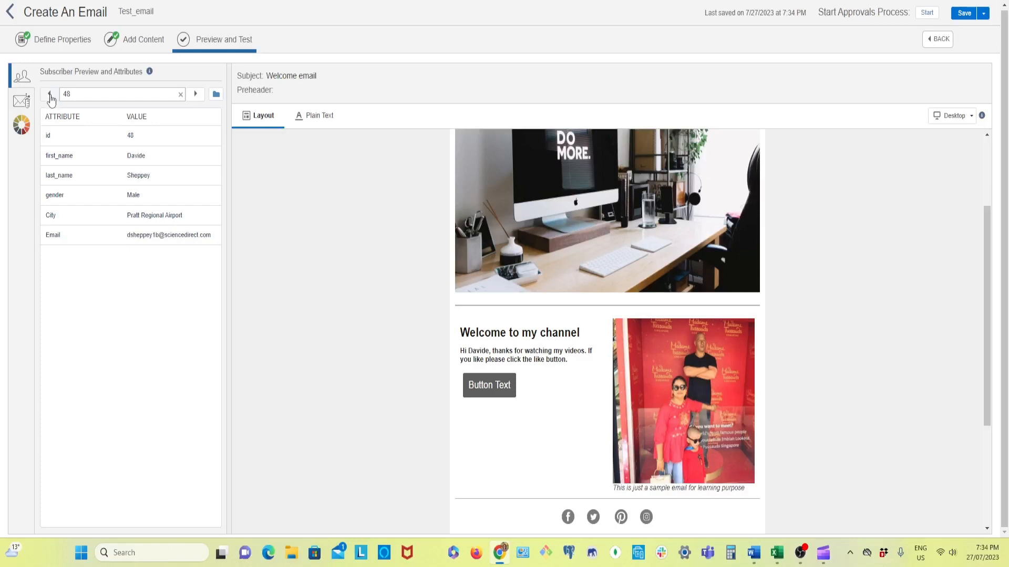
click(51, 99)
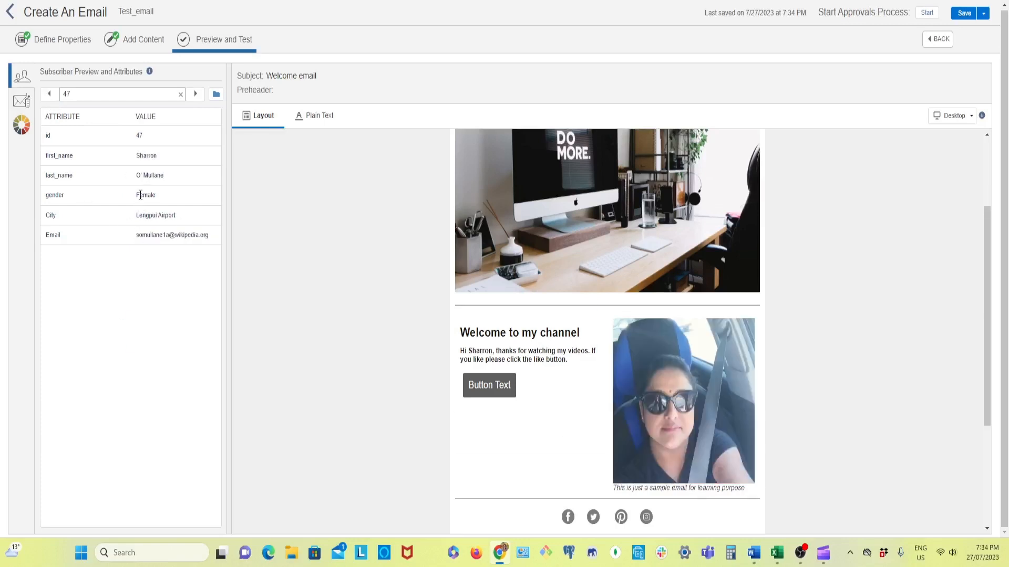
drag(134, 198, 161, 199)
- Review the female subscriber's full email preview from the header image to the footer
scroll(667, 382, up, 3)
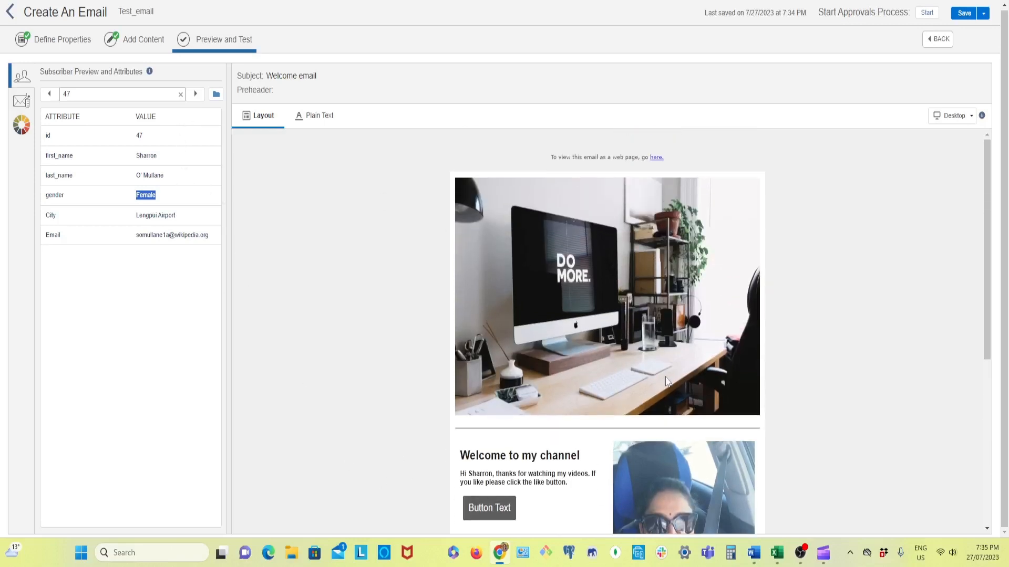
scroll(665, 356, down, 5)
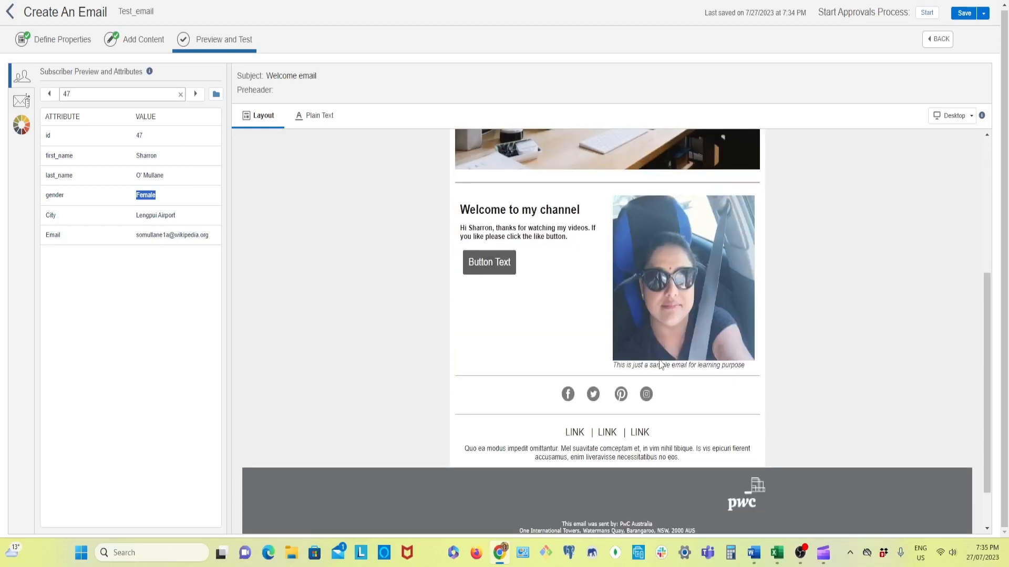
scroll(660, 353, up, 2)
scroll(658, 352, up, 3)
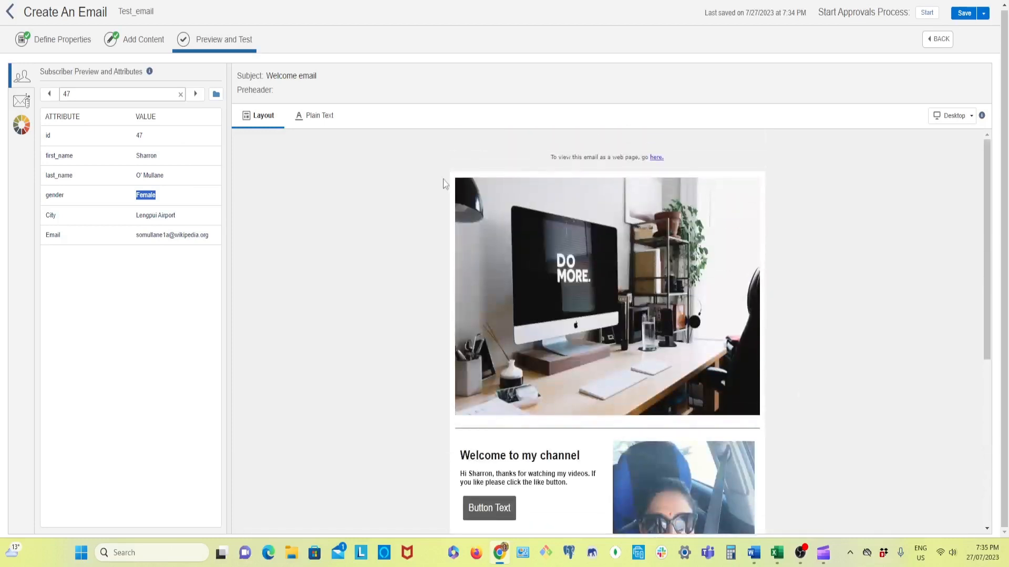
scroll(657, 349, down, 2)
scroll(447, 452, down, 3)
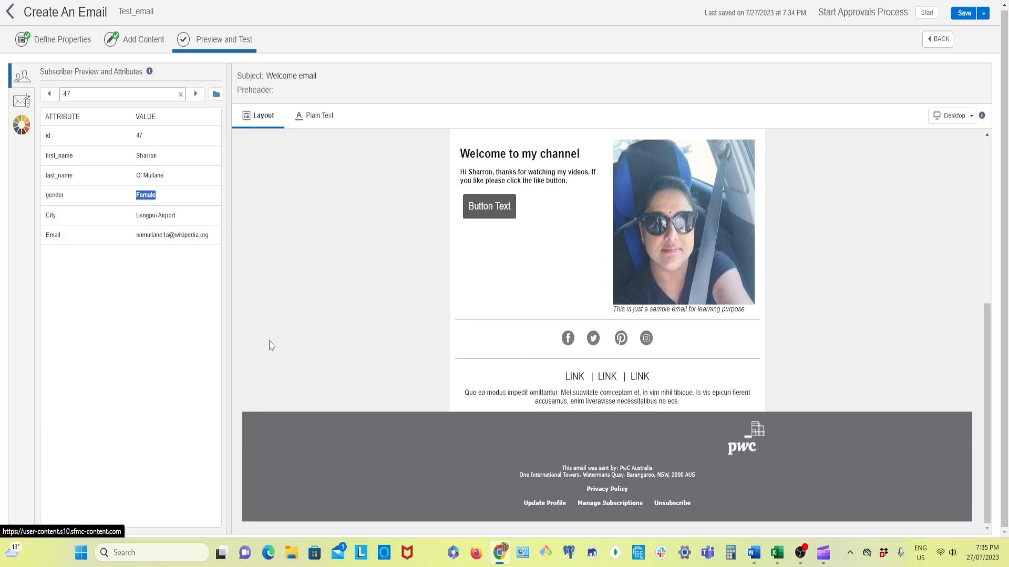
scroll(540, 345, up, 4)
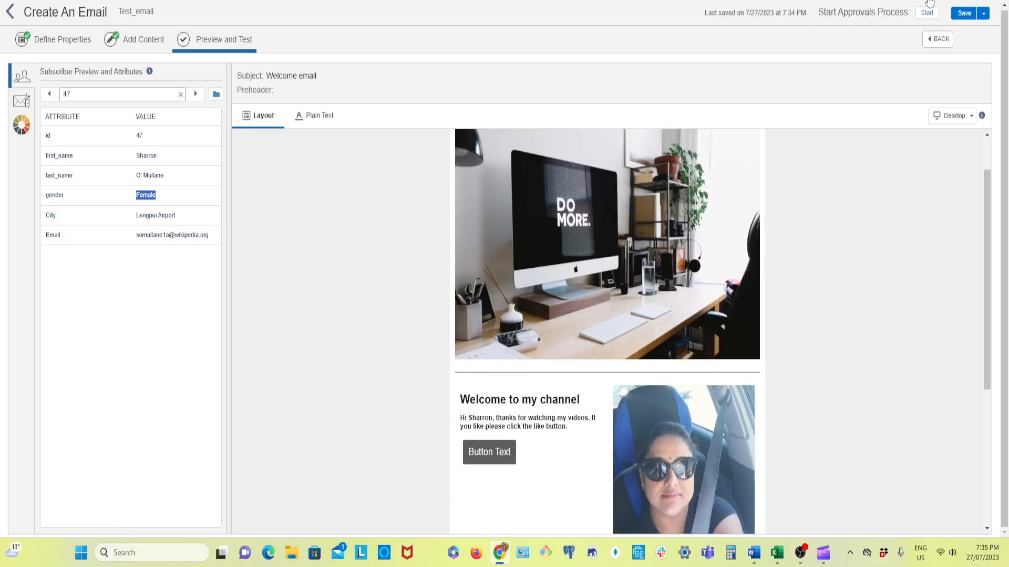
- Return to content editing, open the Social Follow block, and examine the Facebook and Pinterest URL fields
click(937, 39)
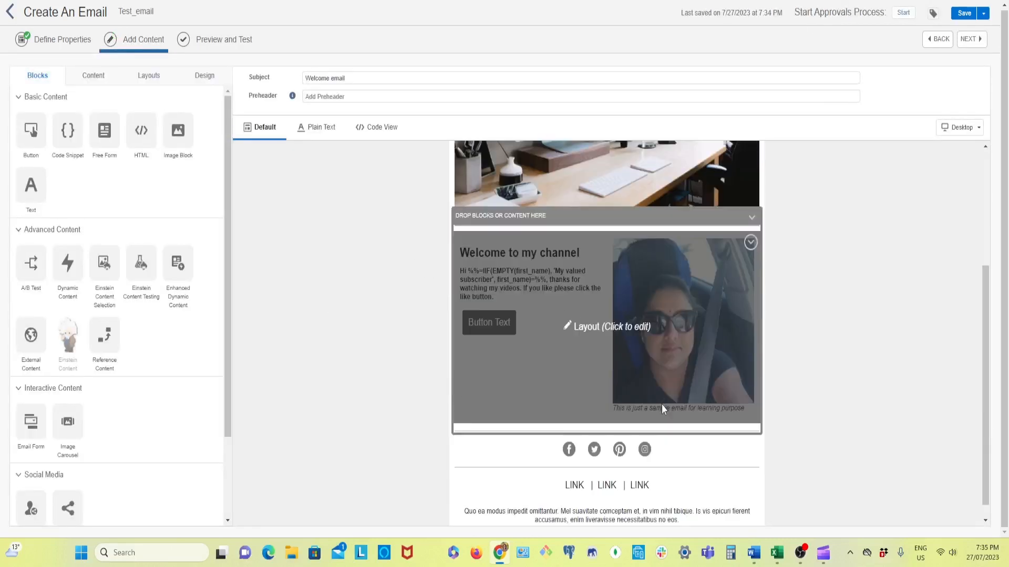
scroll(659, 408, down, 1)
scroll(536, 336, up, 3)
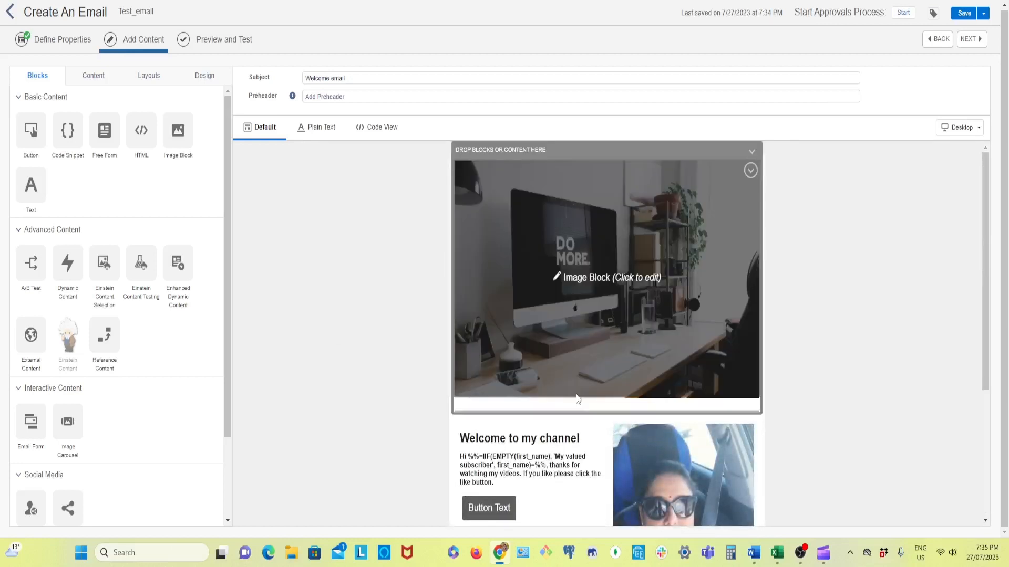
scroll(543, 387, down, 3)
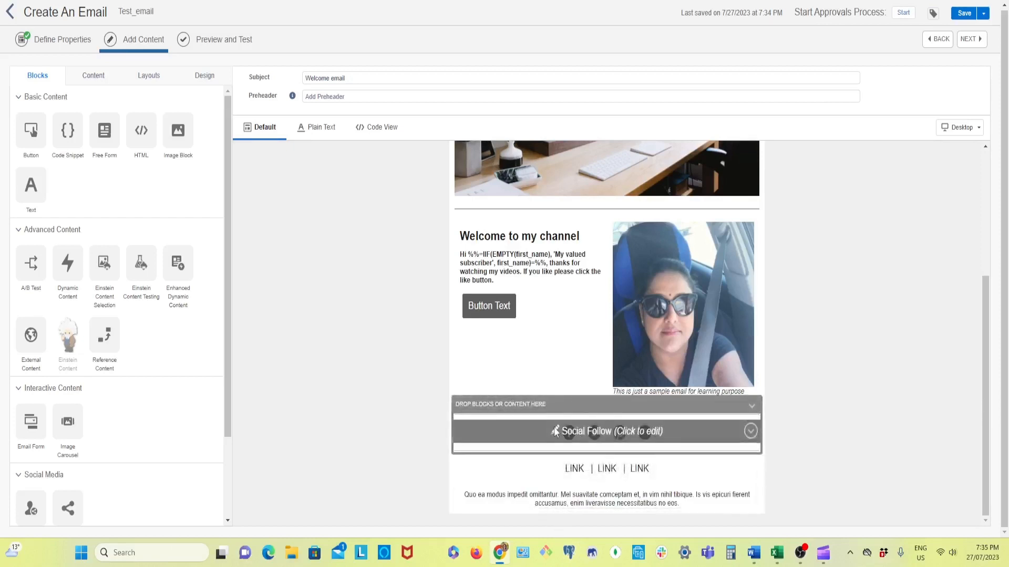
click(590, 432)
click(88, 147)
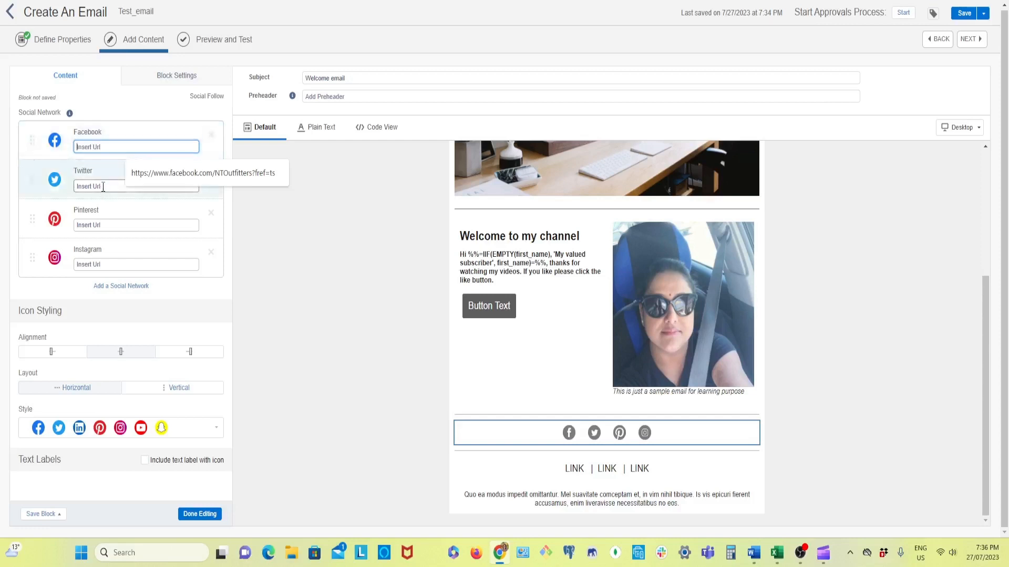
click(107, 226)
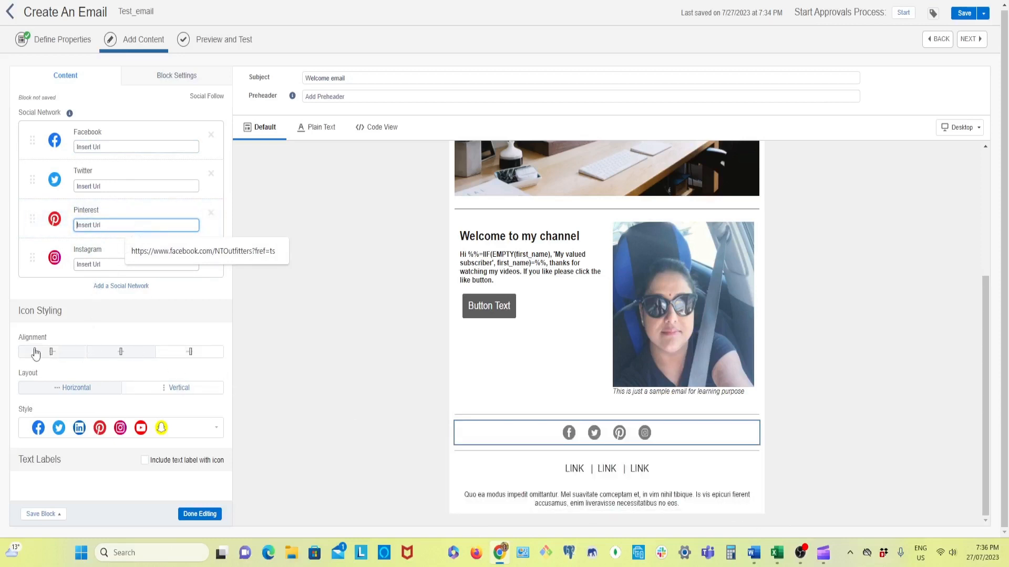
- Try left and right alignment for the social icons, set them to centre alignment, and finish editing the block
click(51, 354)
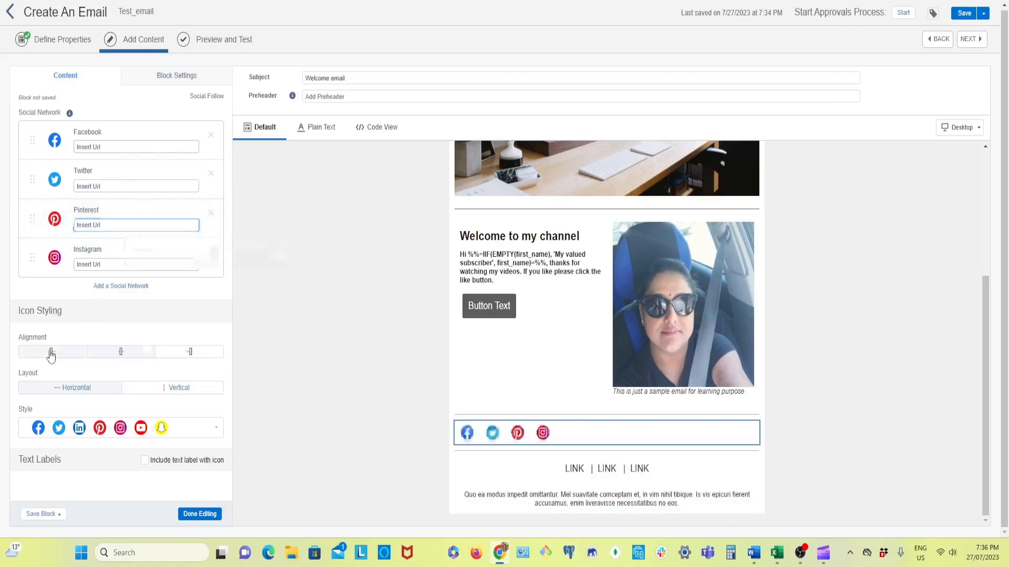
click(193, 354)
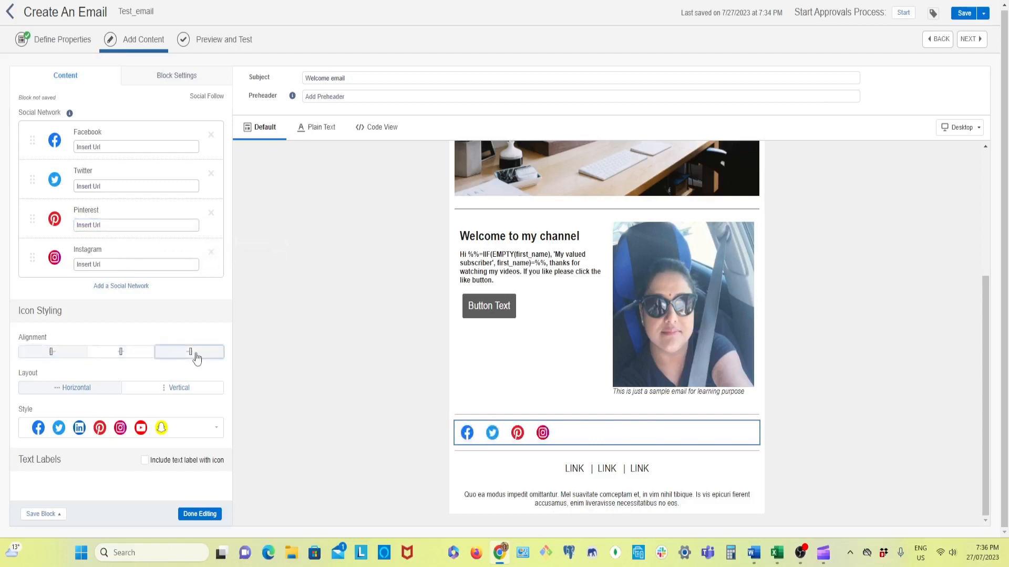
click(121, 355)
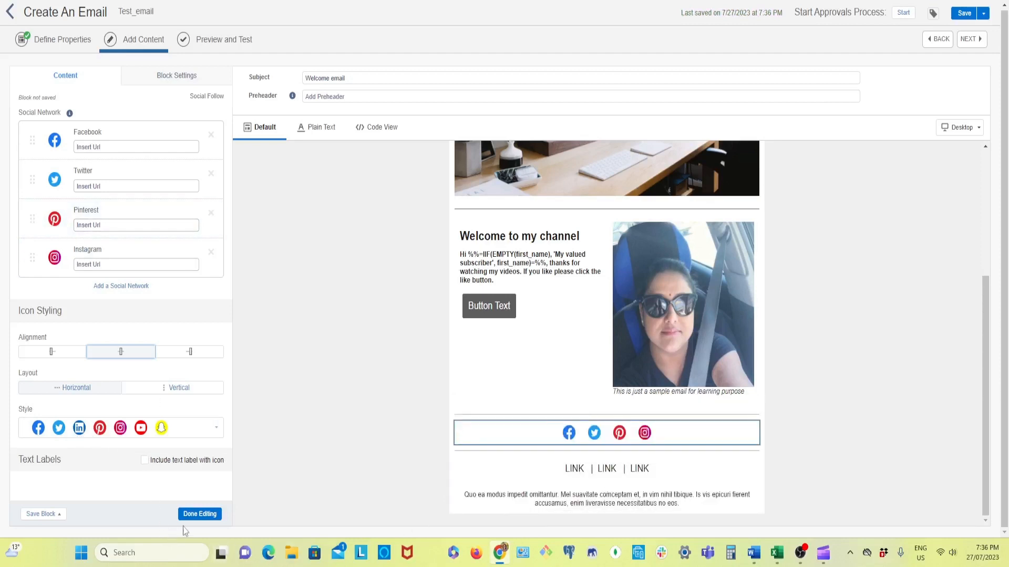
click(200, 515)
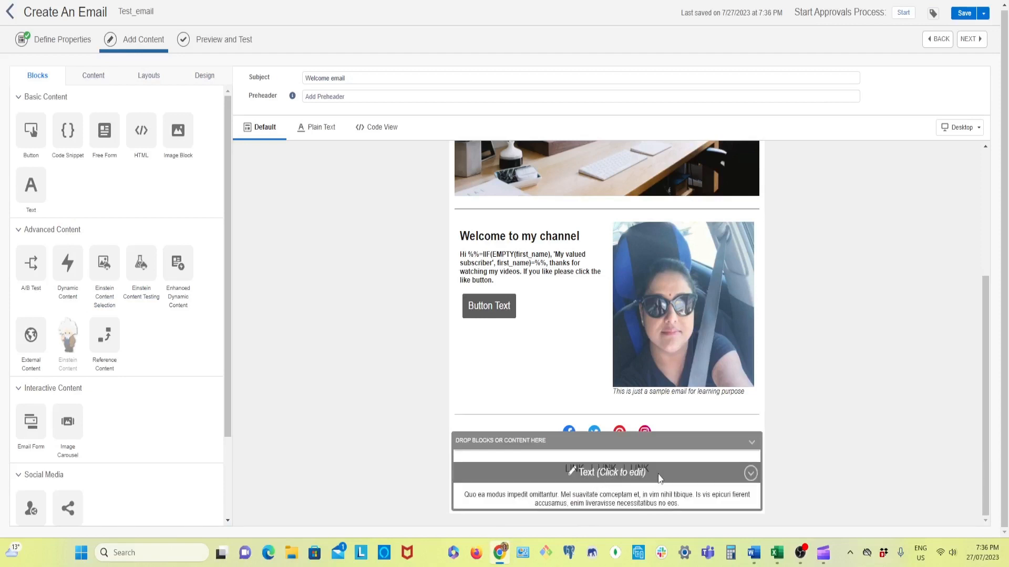
- Inspect the text block containing the three LINK placeholders, close it without edits, and look over the email layout
click(573, 468)
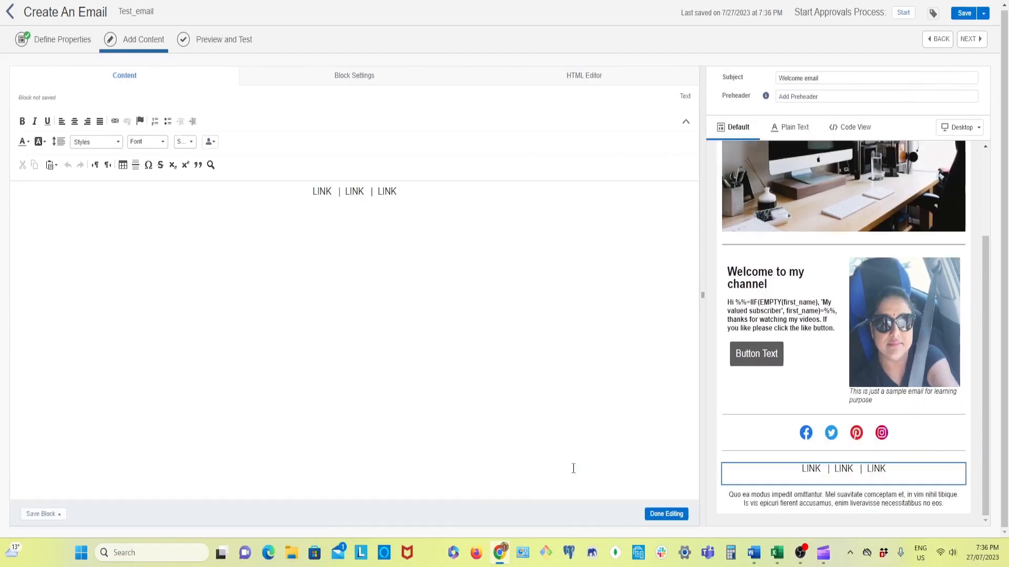
click(331, 191)
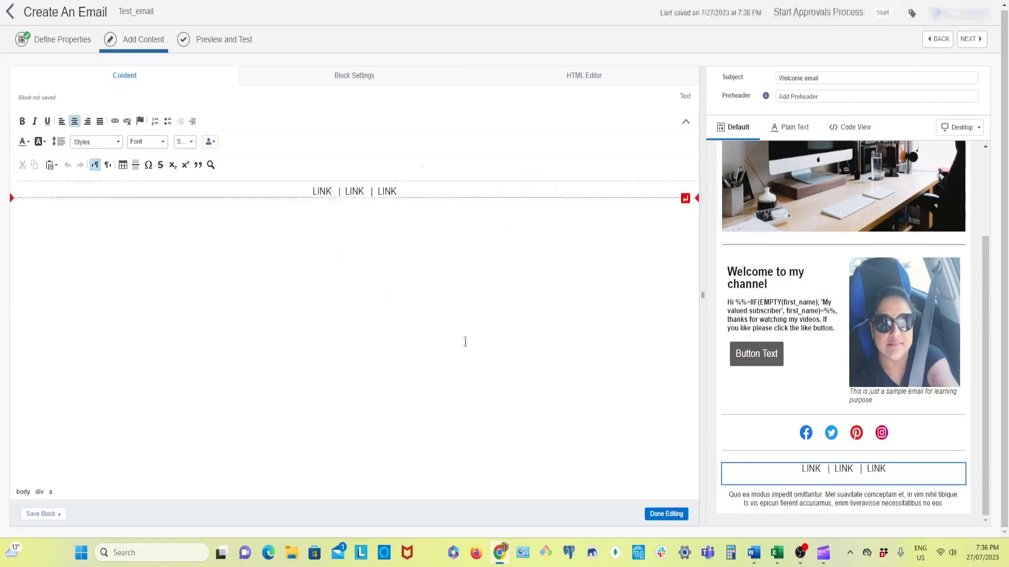
click(667, 514)
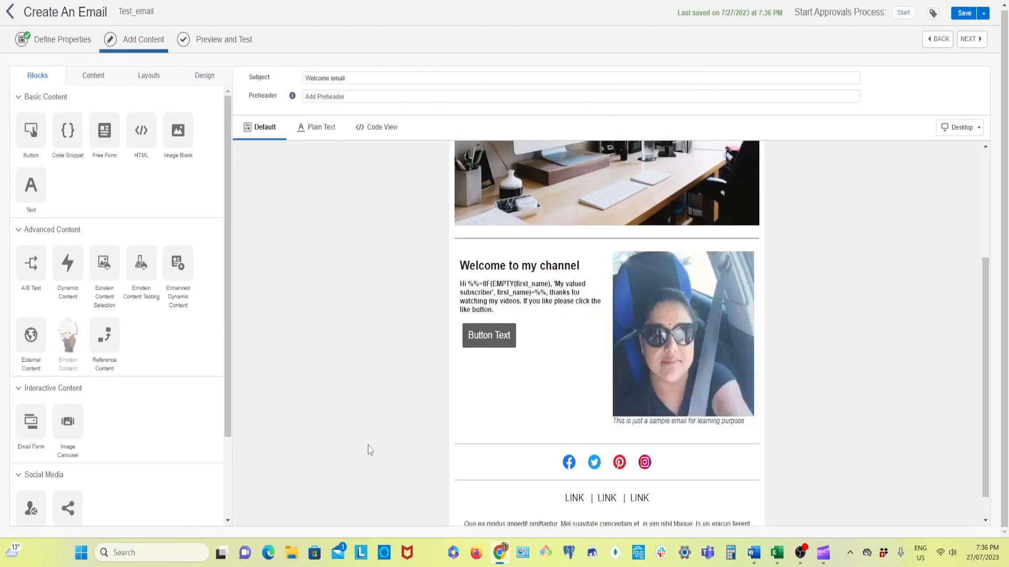
scroll(474, 396, up, 4)
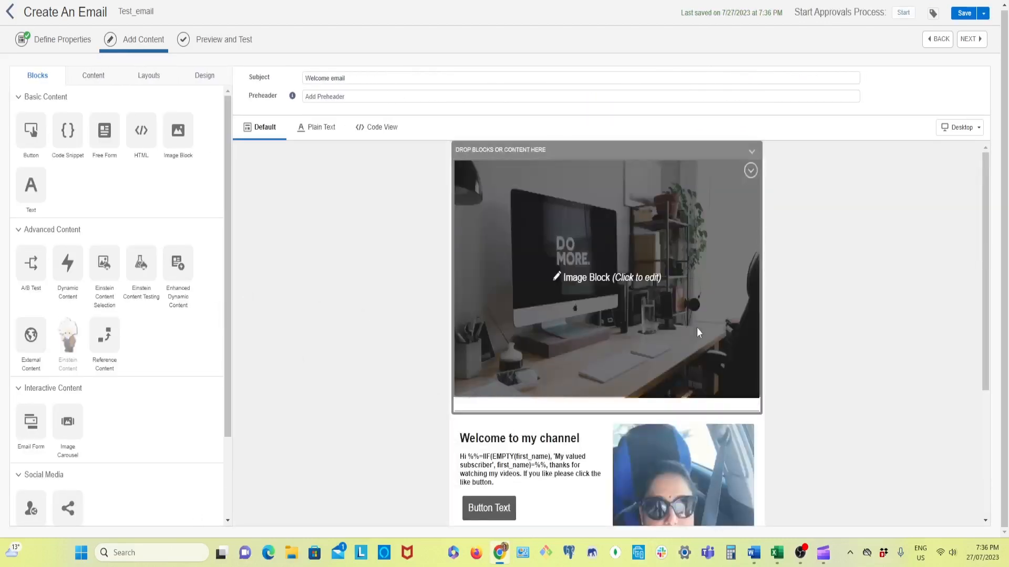
scroll(483, 396, down, 4)
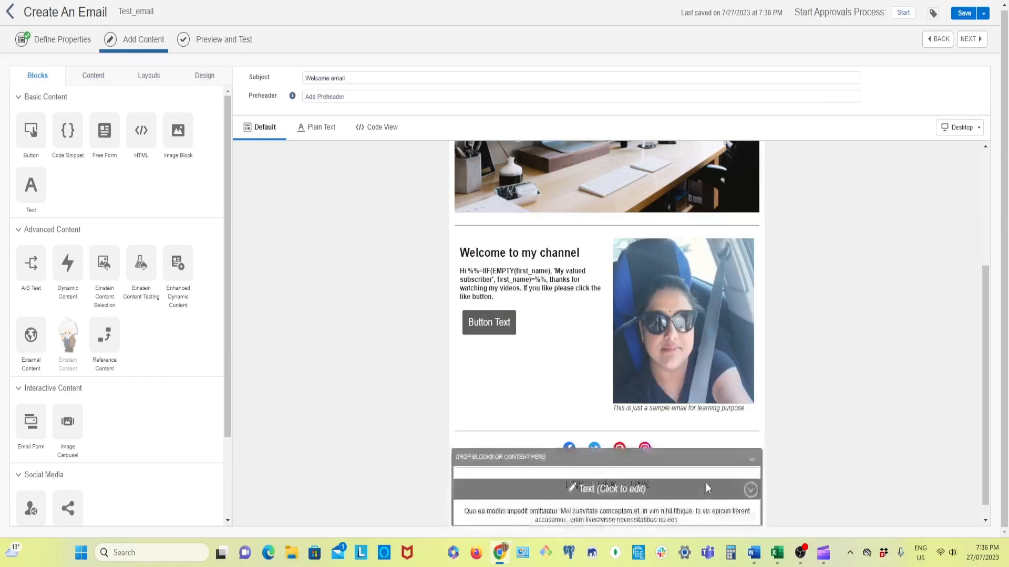
scroll(504, 509, down, 1)
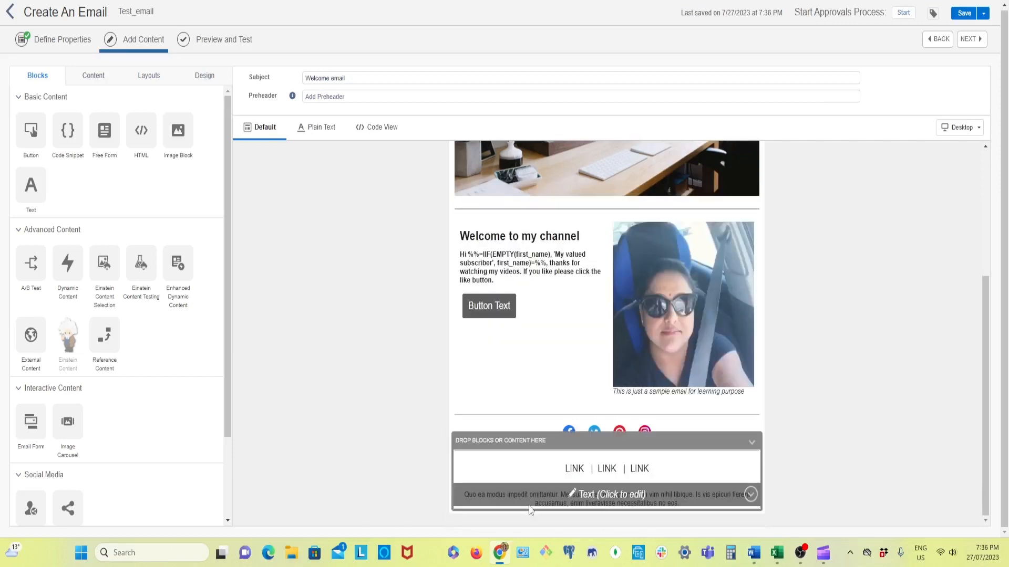
scroll(472, 415, up, 3)
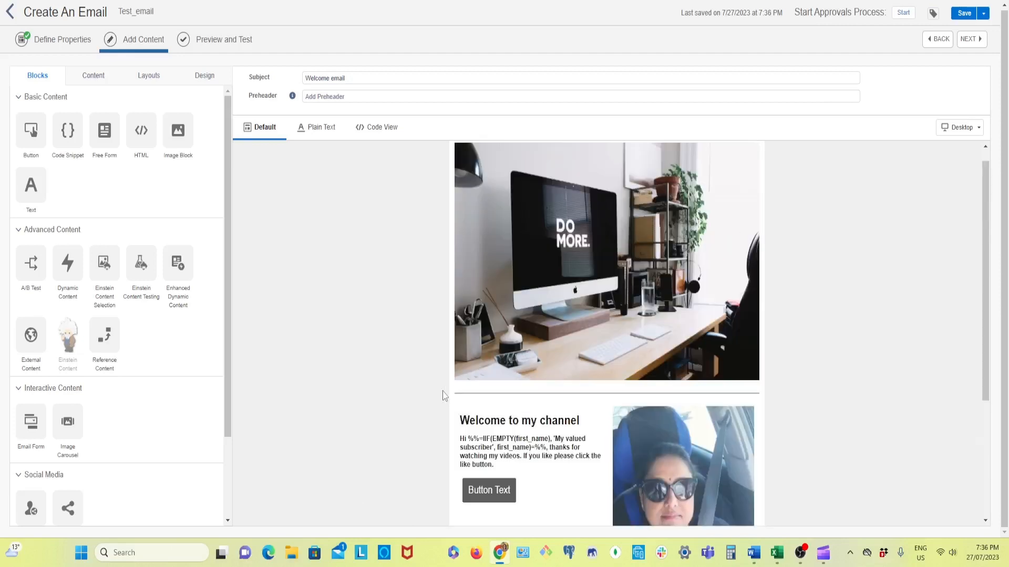
scroll(494, 384, down, 2)
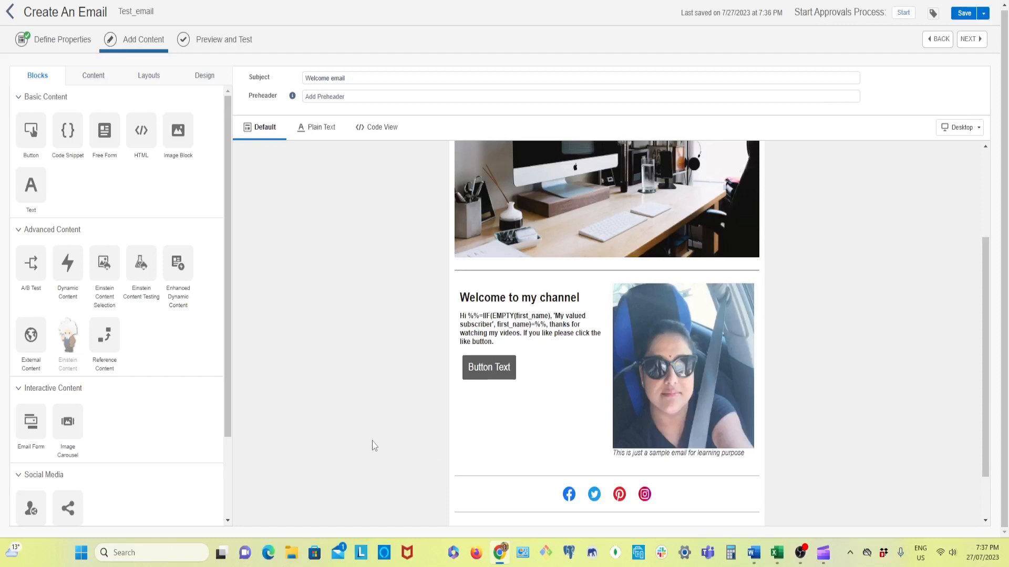
scroll(527, 443, up, 3)
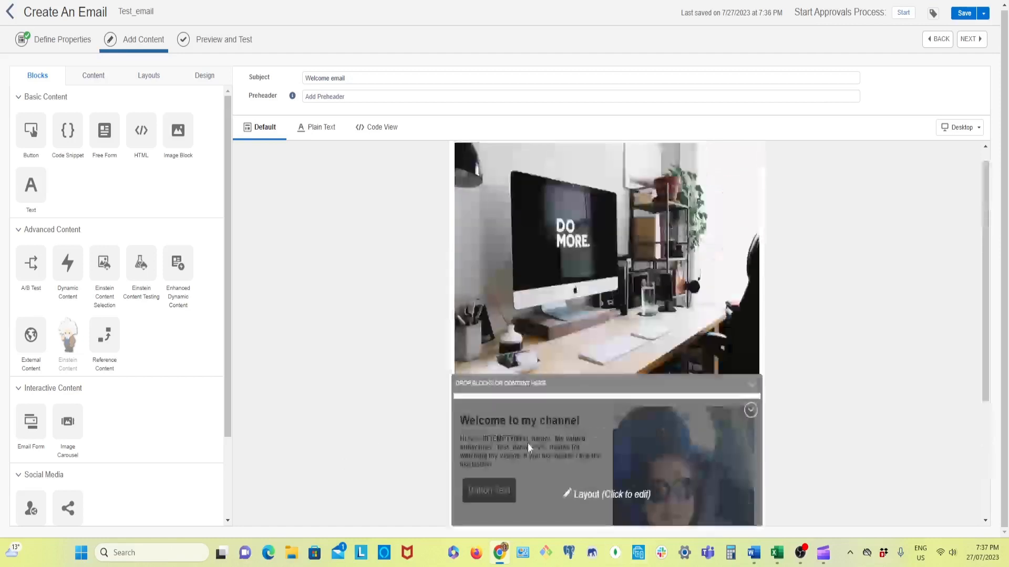
scroll(527, 443, down, 3)
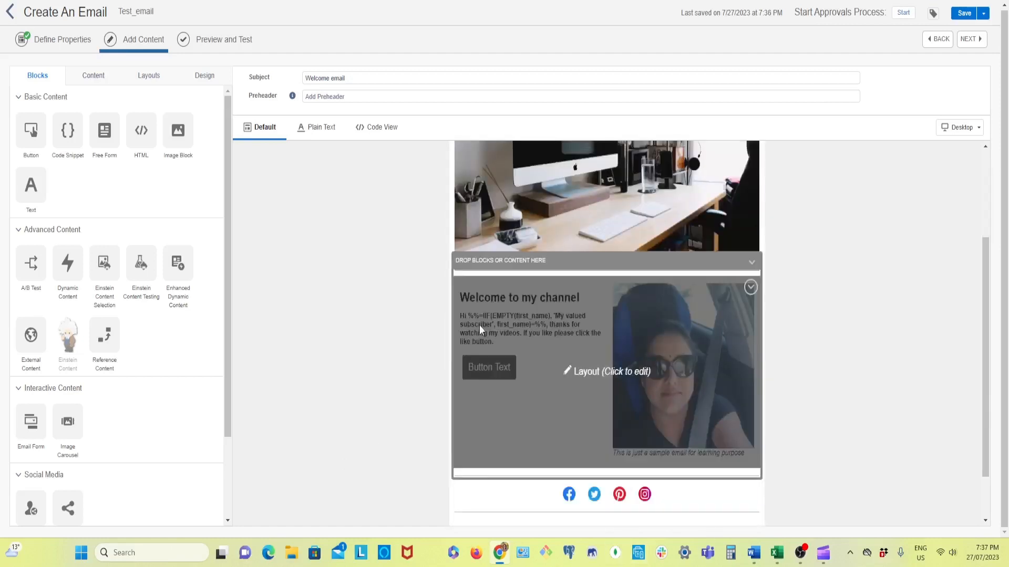
scroll(426, 362, down, 2)
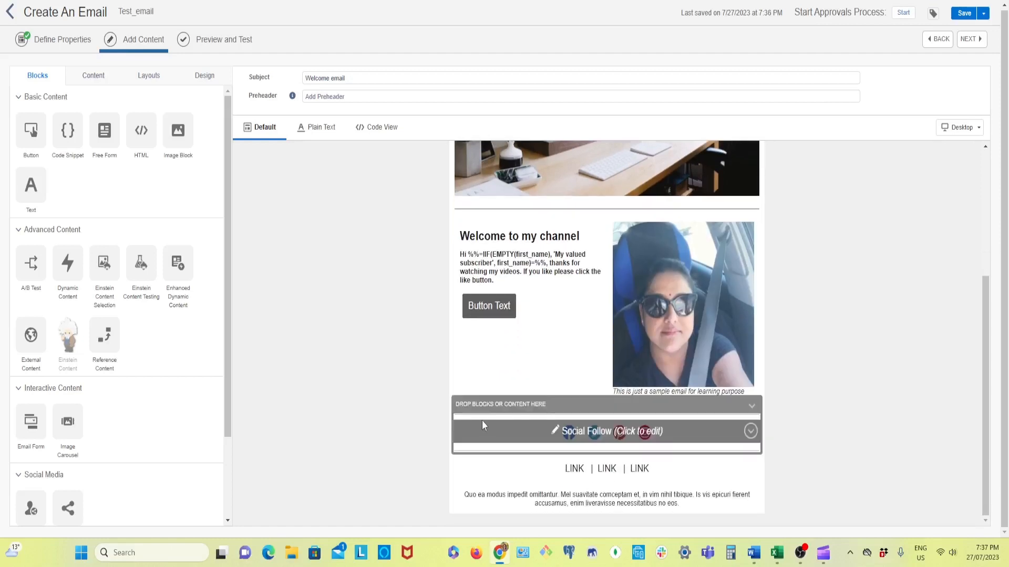